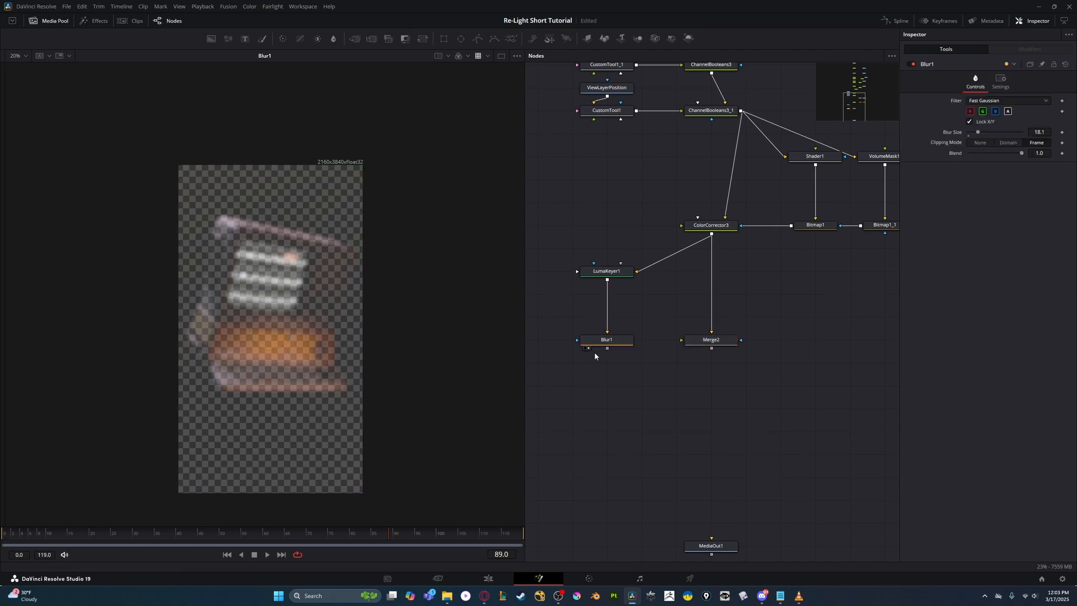
- Show Merge2 in the viewer and connect Blur1's output to Merge2's effect mask input
click(713, 341)
key(2)
key(shift+space)
key(Escape)
click(788, 307)
drag(790, 307, 809, 344)
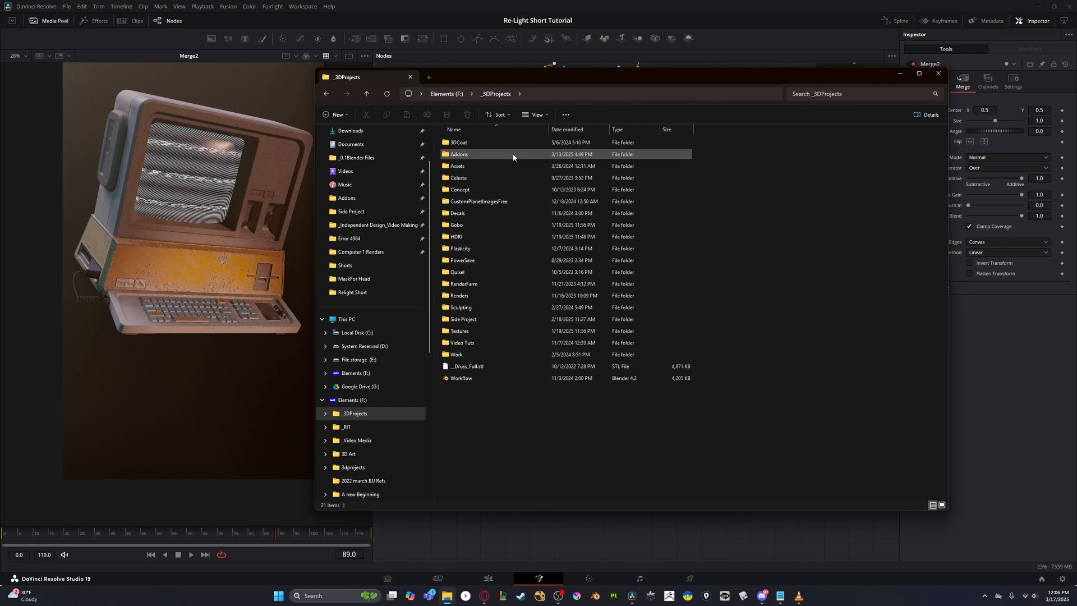
- Add a Luma Keyer fed by ColorCorrector3, show it in the viewer and place it diagonally below the colour corrector
double_click(513, 157)
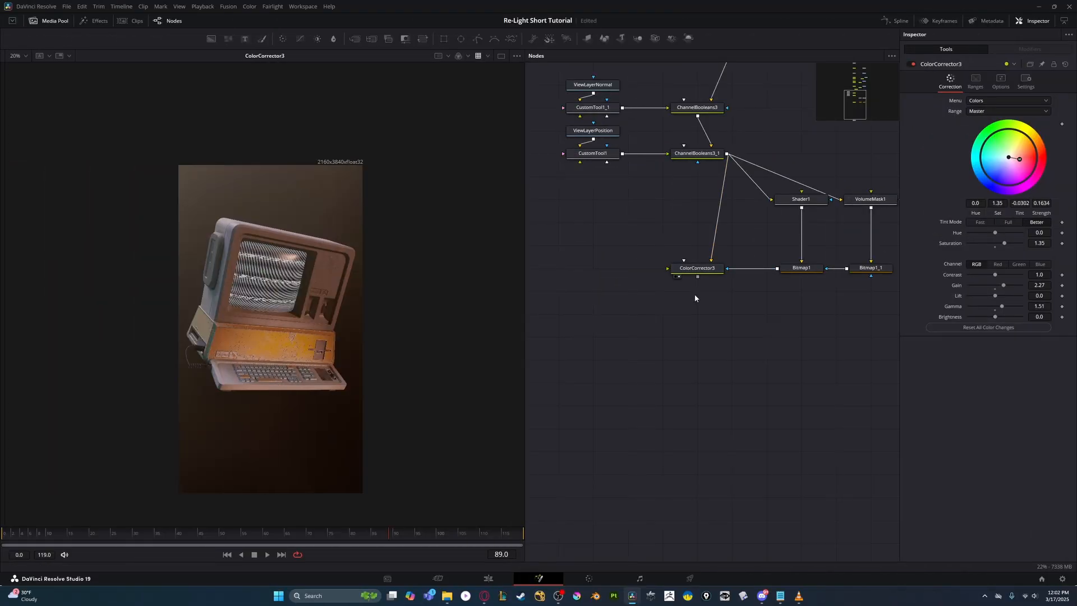
key(shift+space)
text(luma)
key(Return)
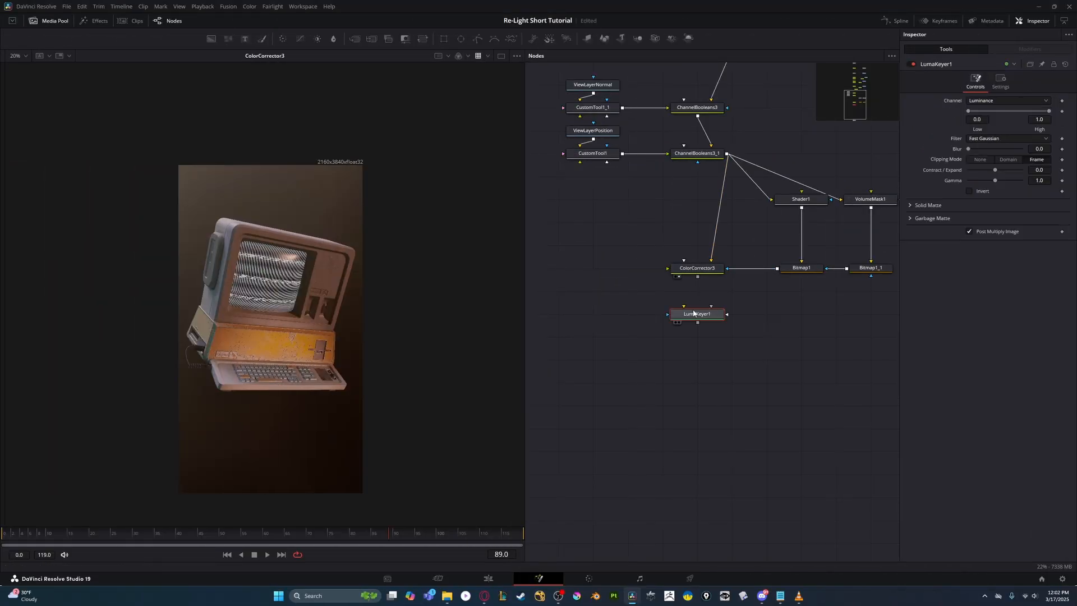
key(2)
drag(698, 315, 636, 384)
- Add a Blur after LumaKeyer1, show it in the viewer and raise its blur size to about 18
key(shift+space)
text(blur)
key(Return)
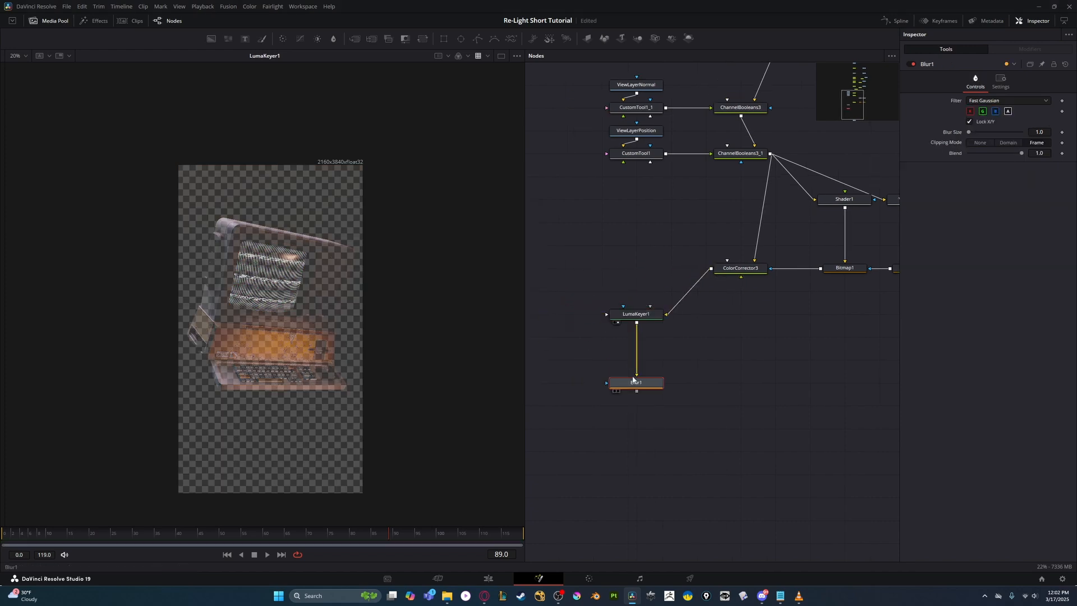
key(2)
drag(972, 137, 978, 137)
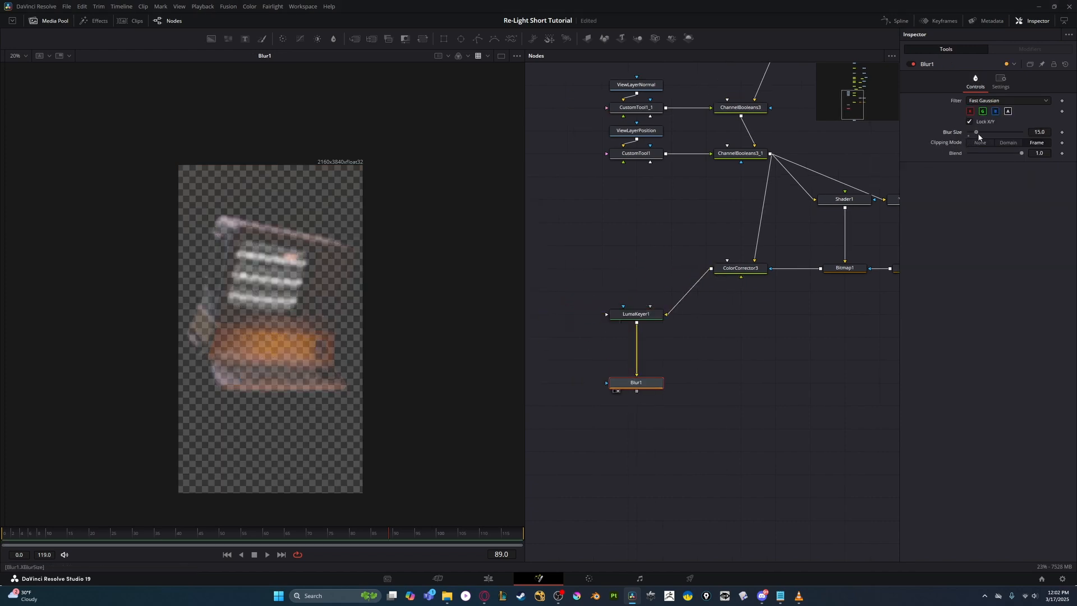
- Add a Merge node below ColorCorrector3, using the colour corrector's output as its background
drag(713, 335, 684, 292)
click(711, 225)
click(714, 336)
key(shift+space)
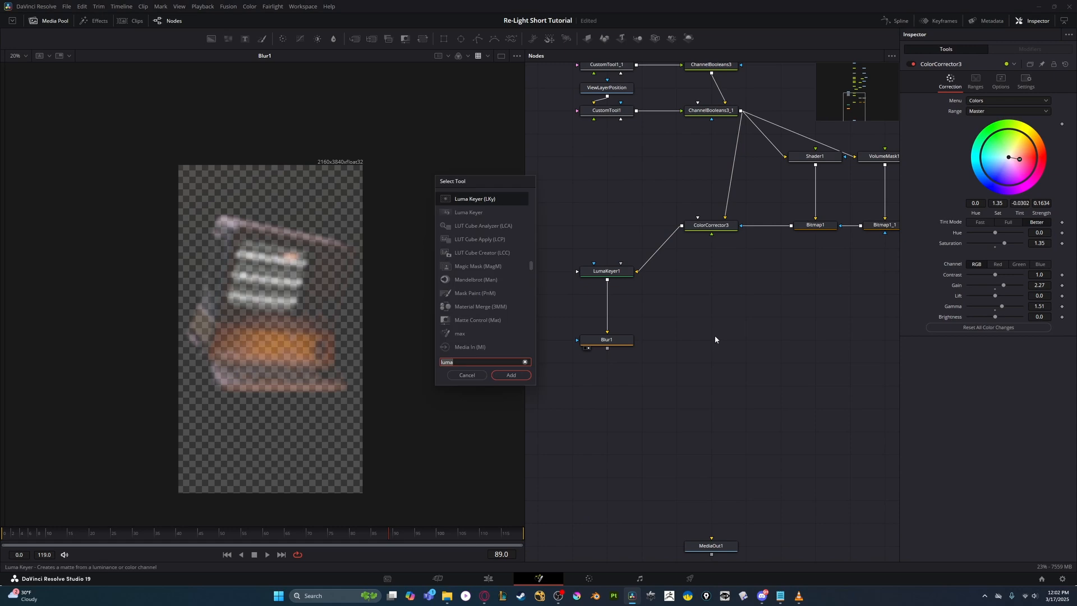
key(Escape)
drag(681, 226, 696, 344)
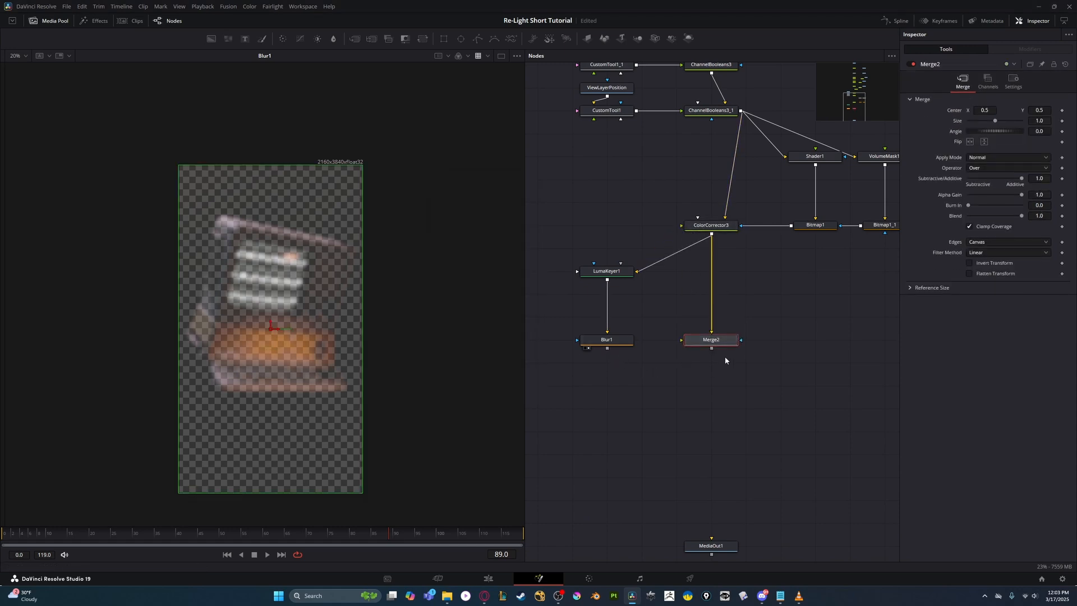
- Feed the blurred luma key from Blur1 into Merge2's effect mask and view Merge2
click(605, 343)
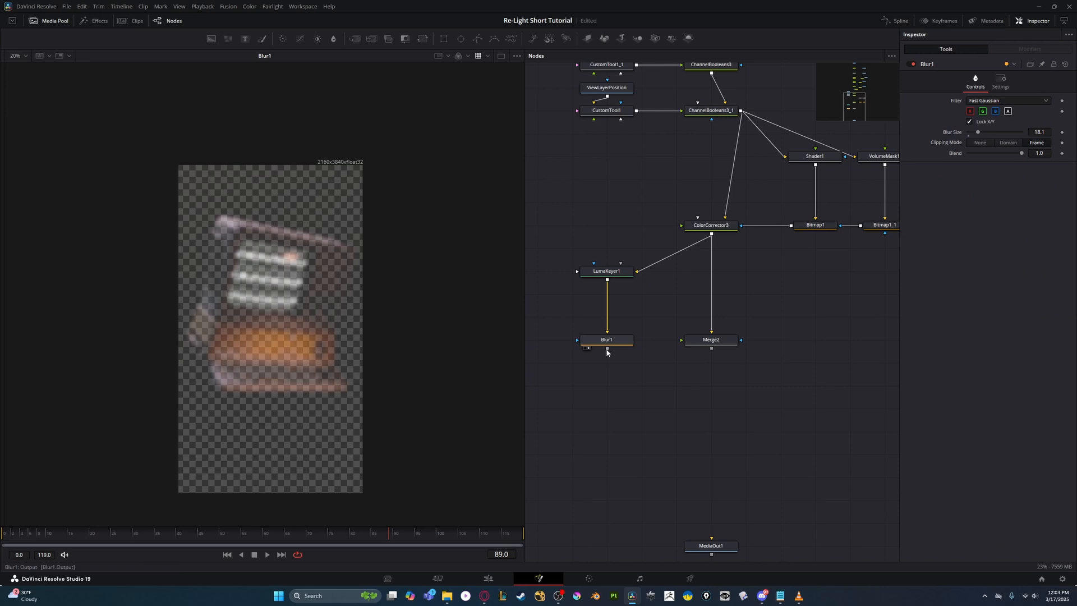
drag(809, 346, 790, 343)
click(703, 340)
key(2)
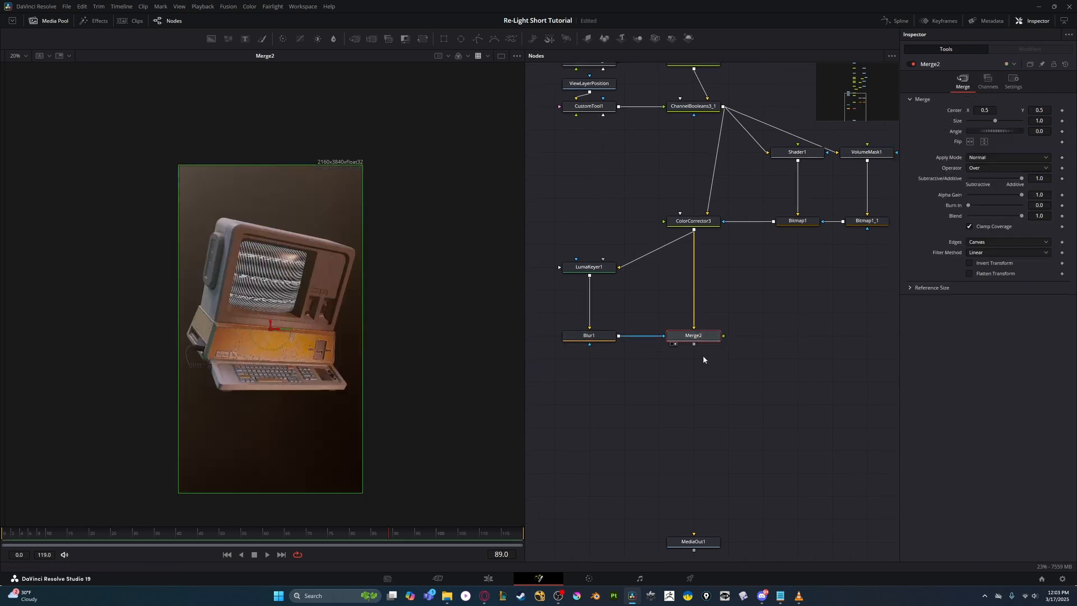
drag(688, 379, 708, 318)
key(shift+space)
text(cc)
key(Return)
key(Delete)
- Compare the enlarged image at Merge2 and ColorCorrector3, switching Merge2 off and on again
drag(783, 307, 809, 343)
scroll(806, 342, down, 3)
scroll(296, 298, up, 3)
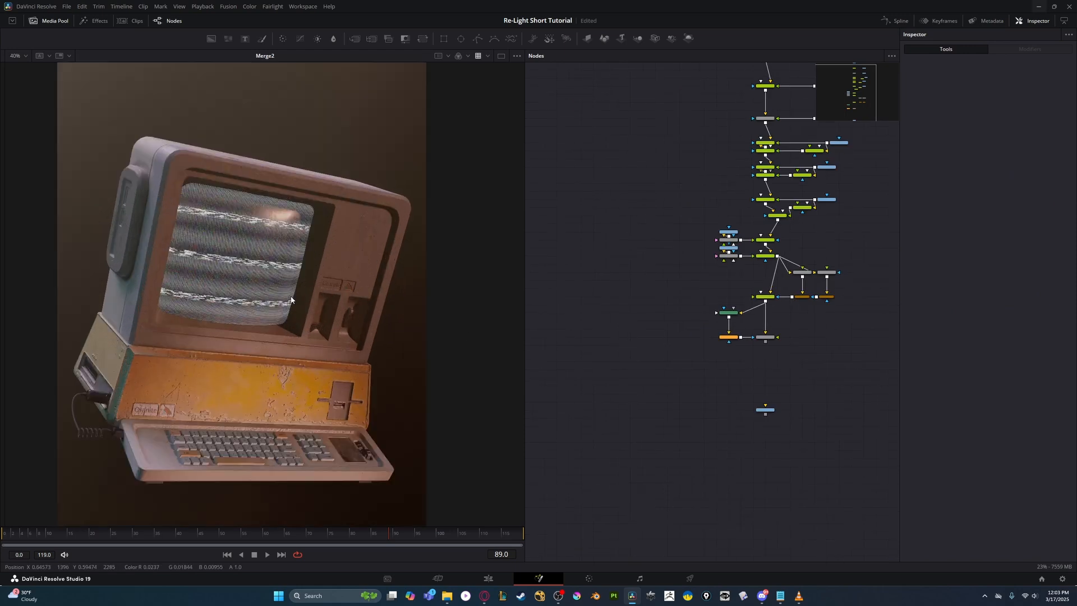
click(765, 337)
key(2)
key(2)
scroll(785, 335, up, 1)
scroll(785, 335, up, 3)
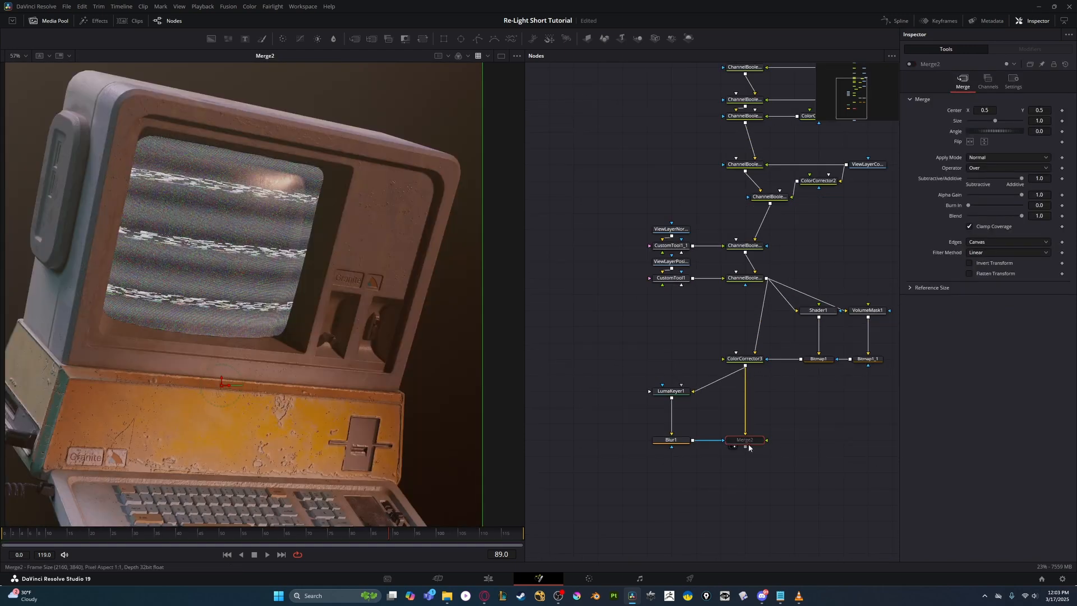
click(751, 359)
key(2)
key(2)
click(751, 440)
- Widen the node graph area and bring the LensDirt00 image in as the foreground of Merge2
key(2)
scroll(676, 421, down, 3)
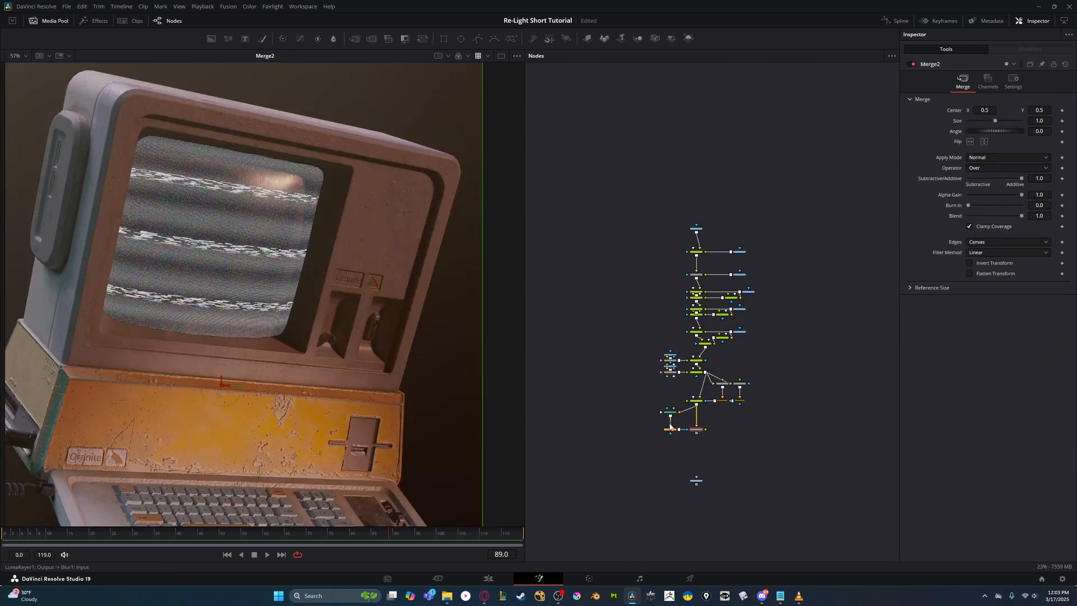
scroll(672, 421, up, 3)
scroll(400, 363, down, 3)
drag(705, 362, 649, 298)
drag(524, 322, 373, 315)
scroll(236, 280, down, 3)
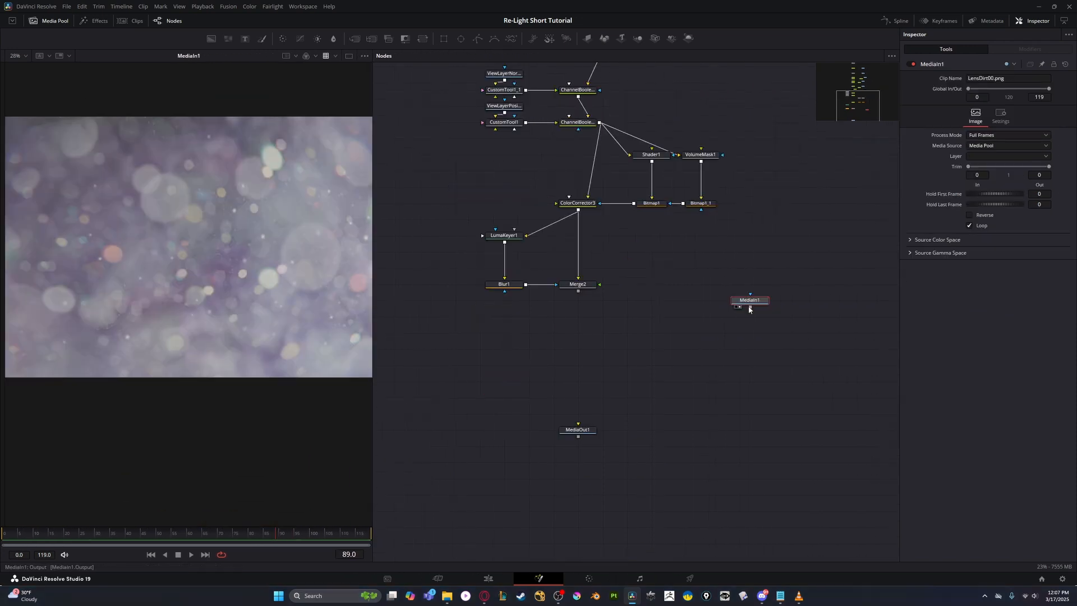
drag(728, 284, 566, 288)
key(2)
drag(515, 312, 576, 332)
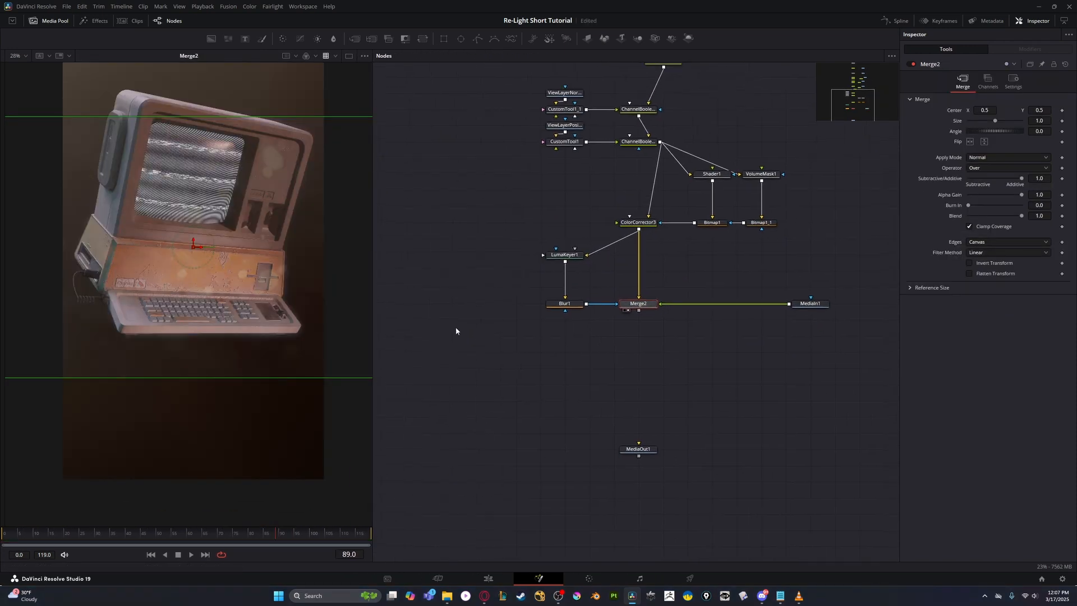
- Compare the ColorCorrector3 and Merge2 results in the viewer
drag(248, 247, 241, 267)
click(643, 223)
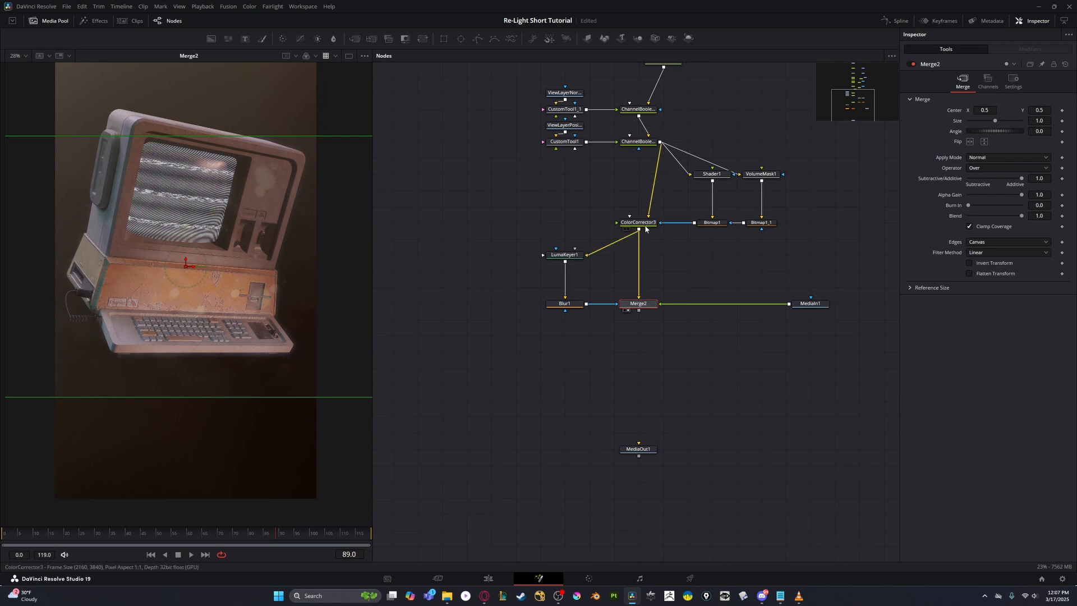
key(2)
click(635, 304)
key(2)
click(632, 223)
click(624, 302)
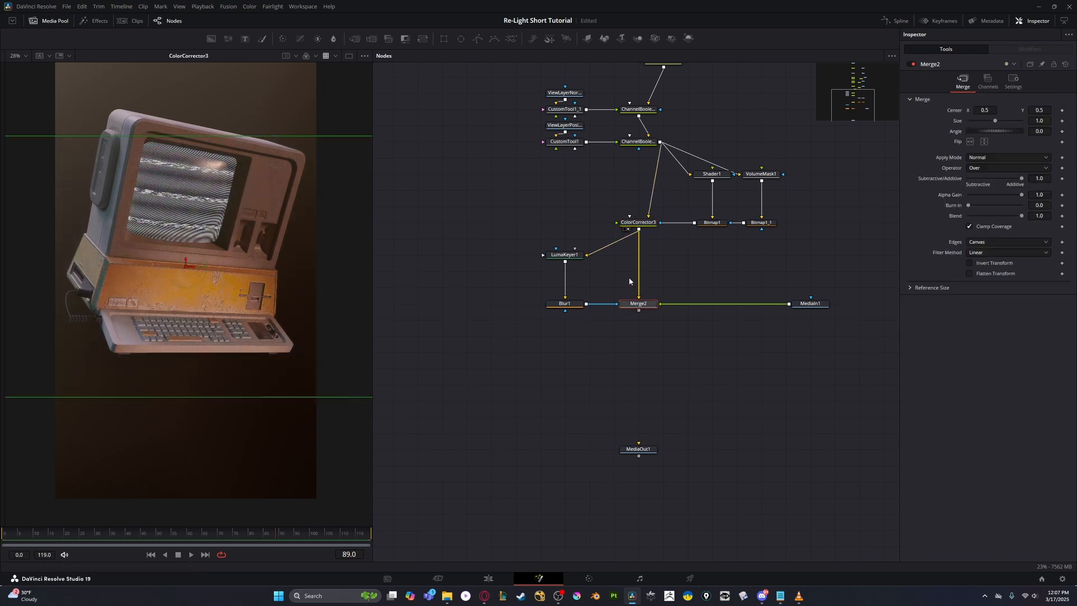
- Set Merge2's angle to 90 so the lens dirt image matches the vertical frame
scroll(344, 230, down, 3)
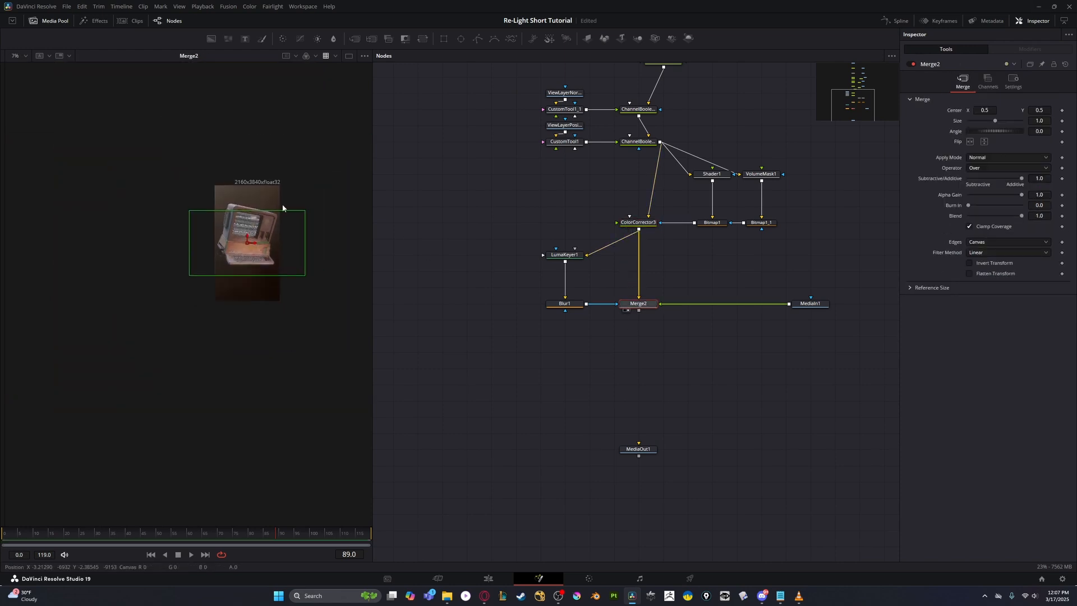
click(1041, 131)
text(90)
key(Tab)
scroll(329, 264, up, 2)
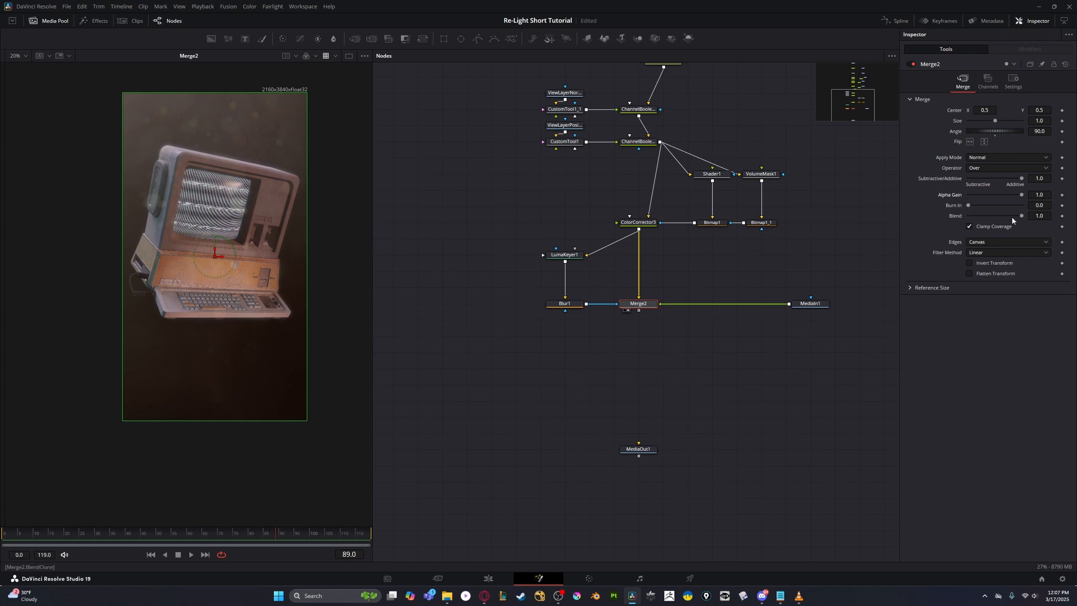
- Lower the Blend of Merge2 to about 0.512
drag(1002, 218, 1021, 216)
click(202, 7)
mouse_move(243, 37)
click(355, 45)
mouse_move(995, 228)
mouse_down()
mouse_move(1037, 230)
mouse_move(996, 232)
mouse_up()
scroll(289, 220, up, 1)
scroll(322, 241, up, 1)
scroll(180, 220, down, 2)
scroll(183, 236, up, 1)
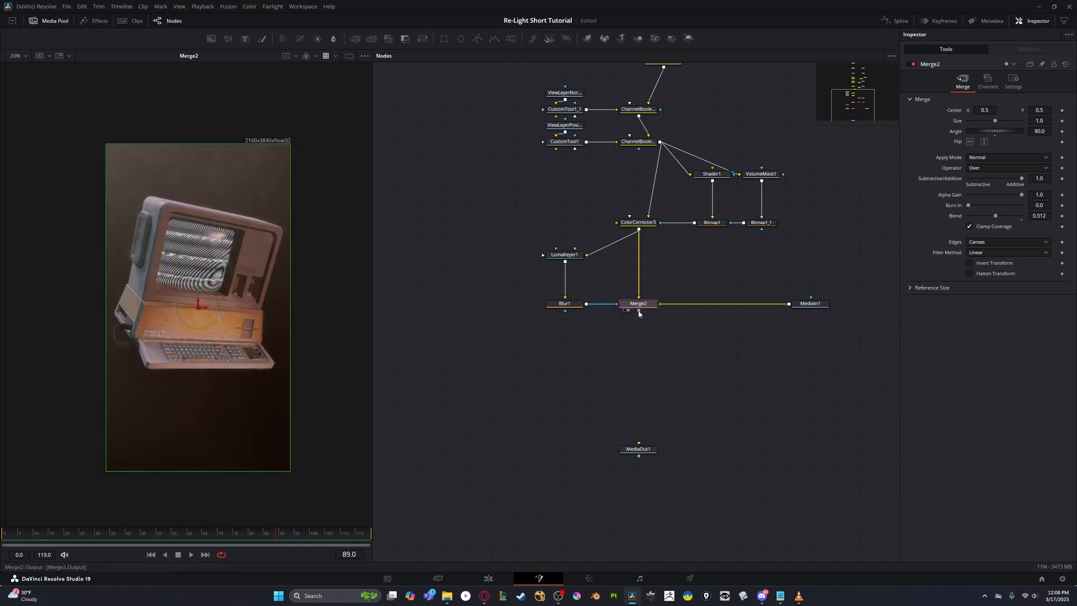
- Connect Merge2's output to MediaOut1 and show MediaOut1 in the viewer
drag(639, 310, 638, 448)
click(638, 448)
key(2)
click(638, 304)
key(shift+space)
key(Delete)
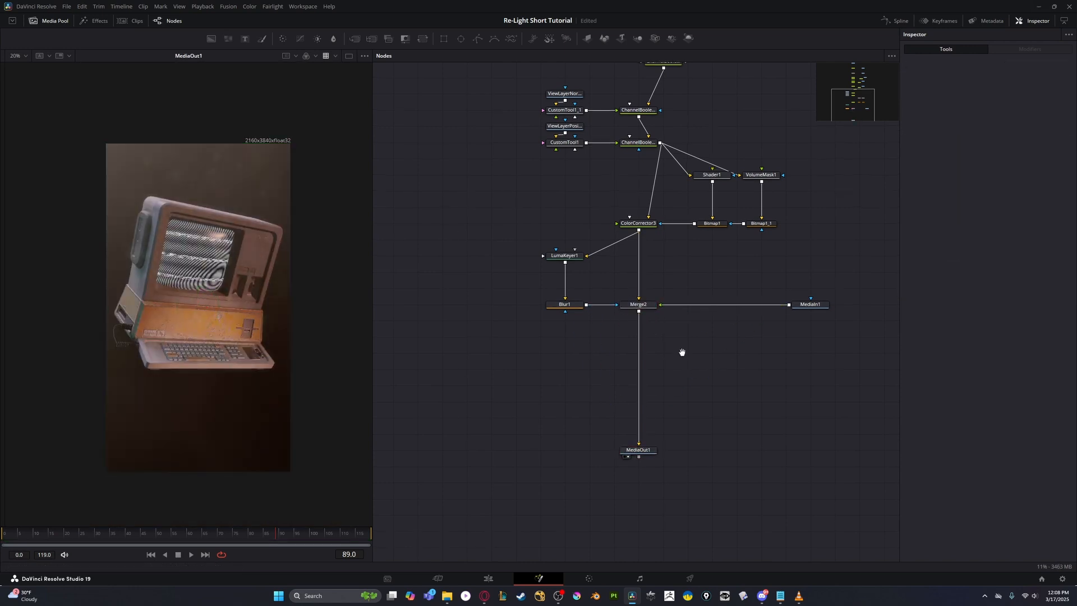
- Insert a Color Space Transform between MediaIn1 and Merge2 and show it in the viewer
scroll(685, 367, down, 2)
scroll(632, 381, up, 2)
drag(686, 373, 642, 403)
key(shift+space)
text(cst)
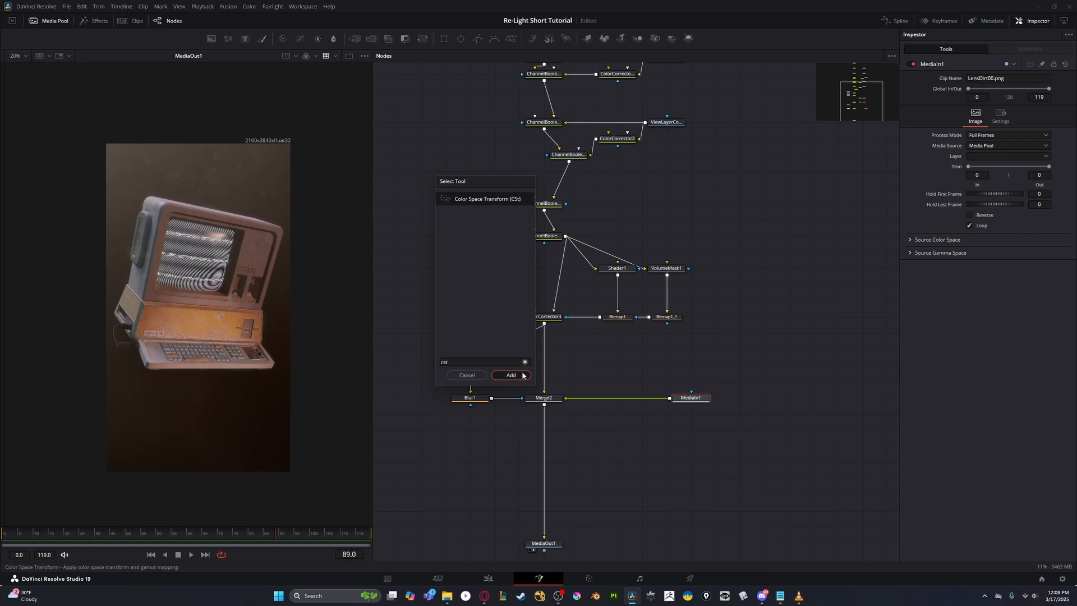
key(Return)
scroll(717, 276, up, 3)
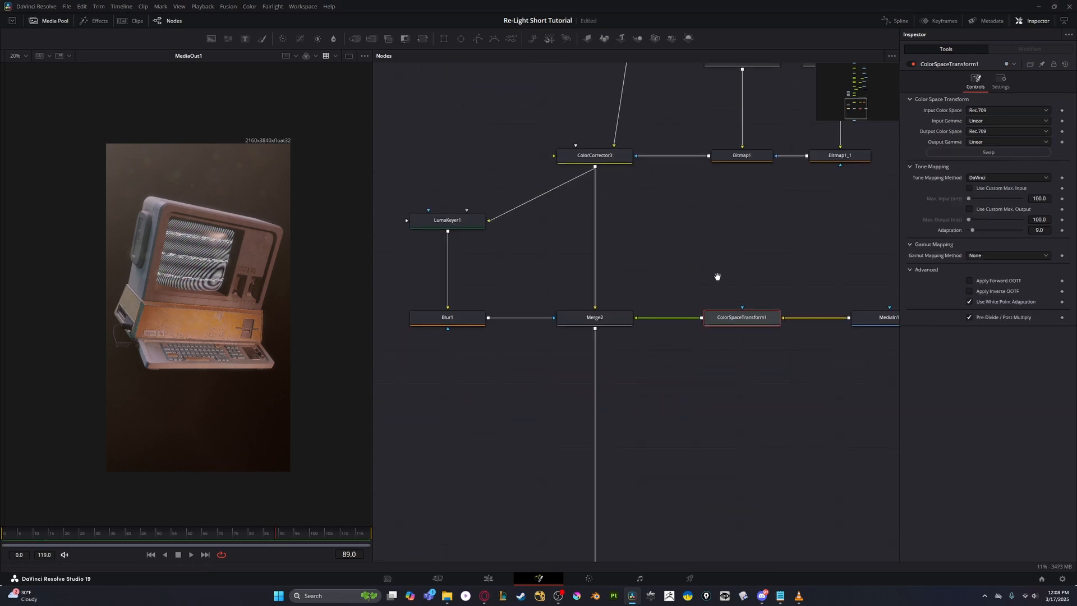
key(1)
- Try several output gammas on the Color Space Transform, including Leica L-Log, Gamma 2.5, ARIB STD-B67 HLG, ARRI LogC3 and Blackmagic Design Film
click(1007, 141)
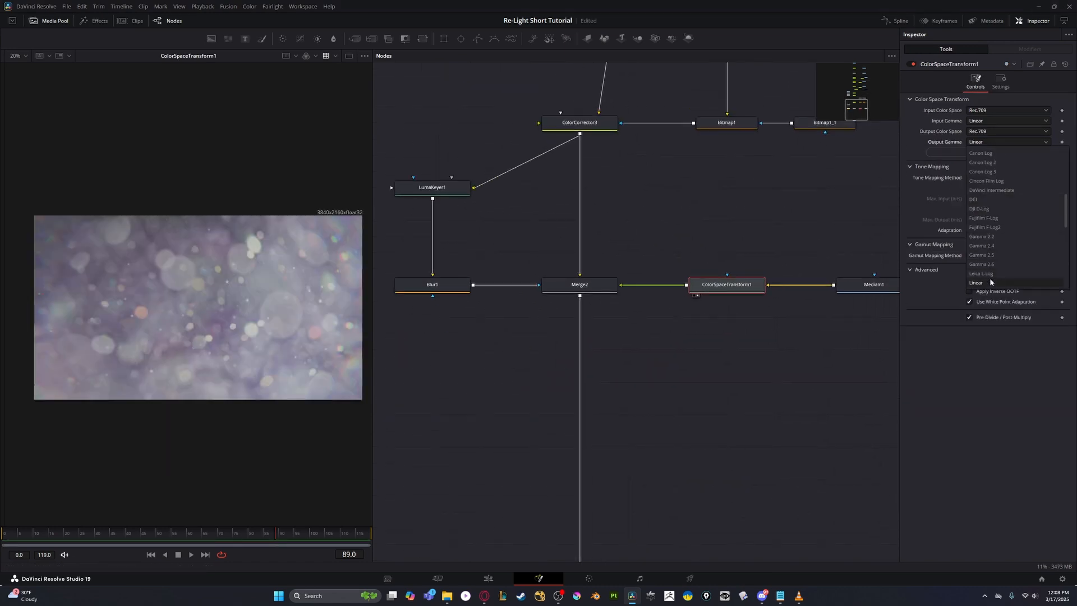
click(989, 281)
click(986, 142)
click(984, 273)
click(985, 142)
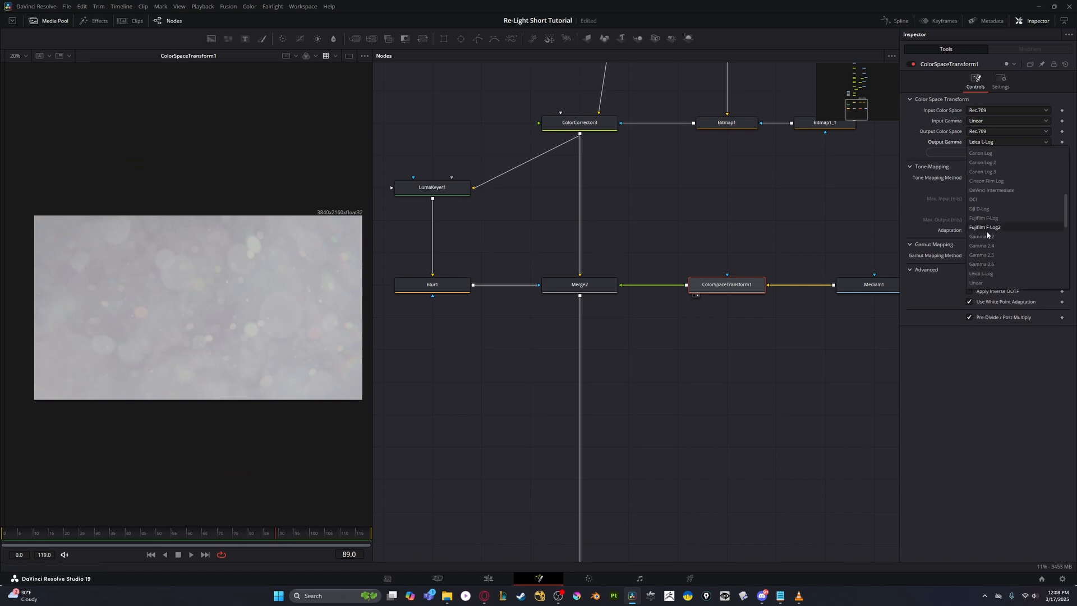
click(982, 255)
click(991, 143)
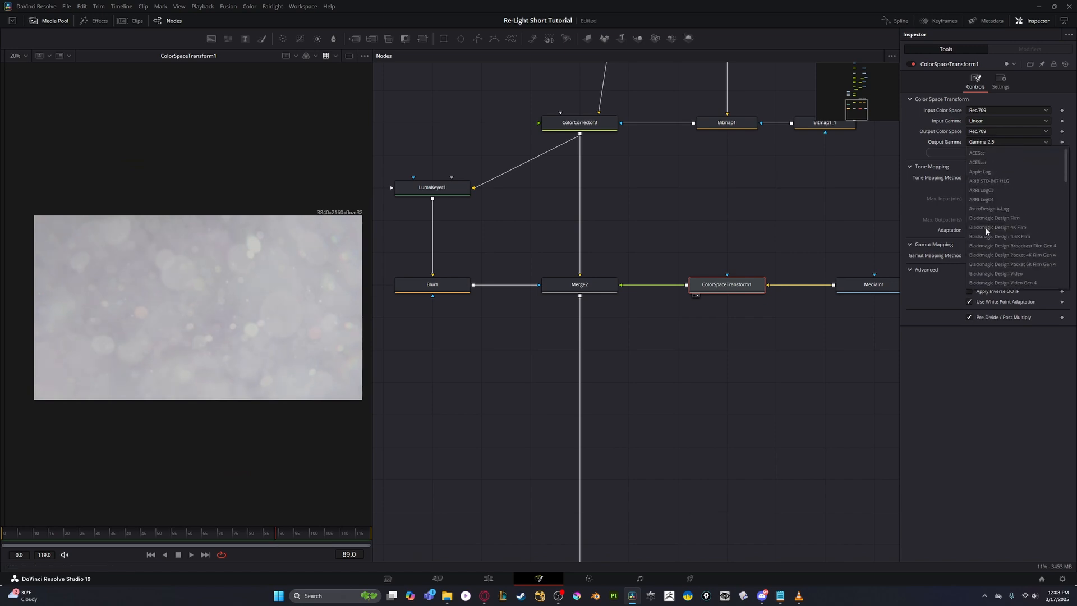
click(987, 162)
click(991, 142)
click(988, 180)
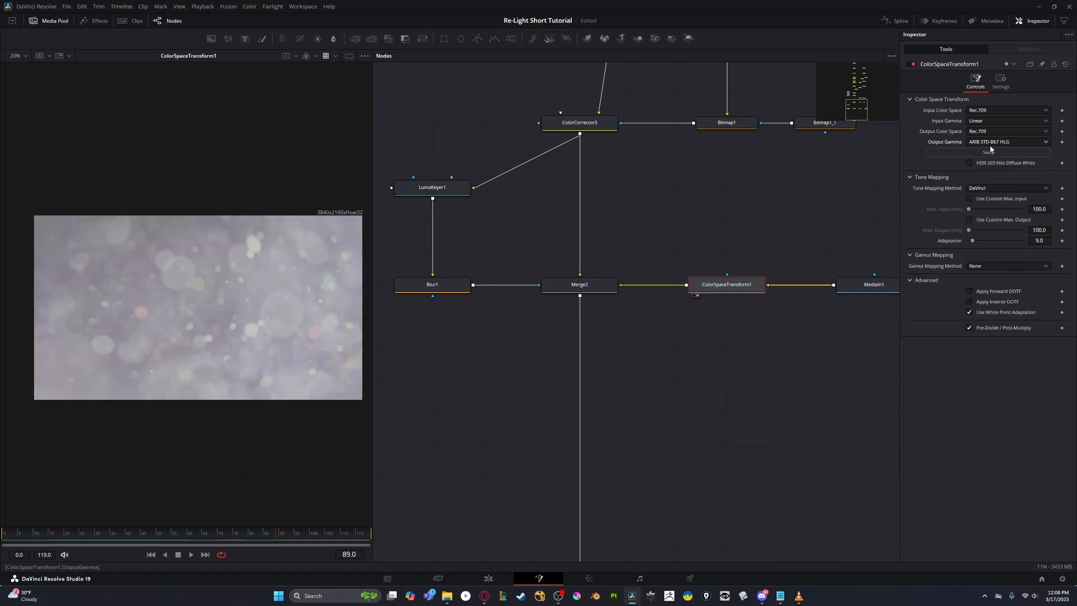
click(989, 143)
click(989, 190)
click(989, 143)
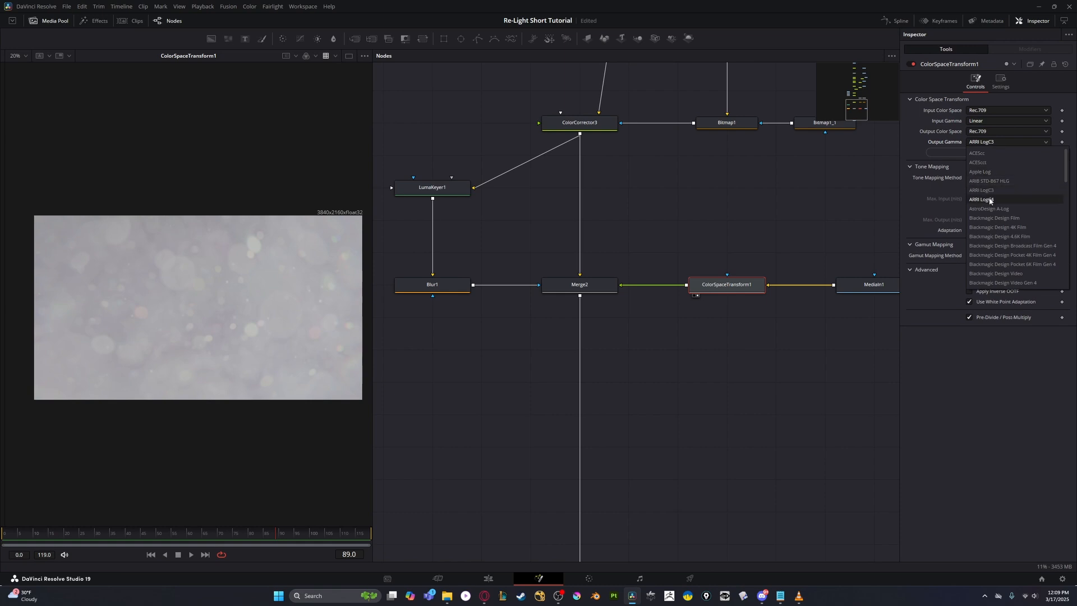
click(987, 199)
click(988, 143)
click(989, 210)
- Set the Color Space Transform's output gamma to sRGB
click(989, 142)
scroll(984, 214, down, 8)
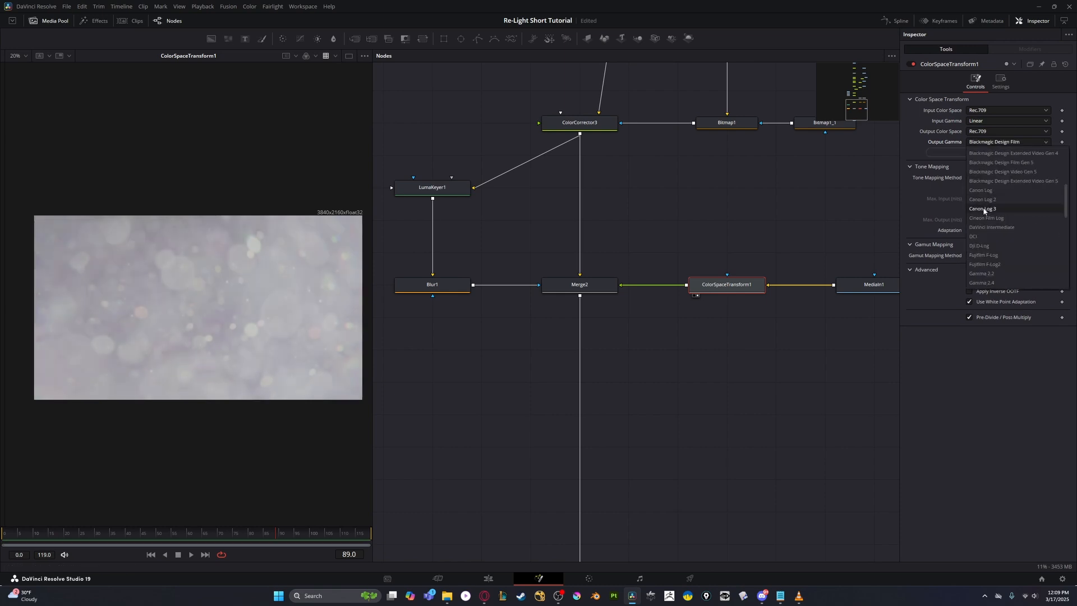
click(976, 199)
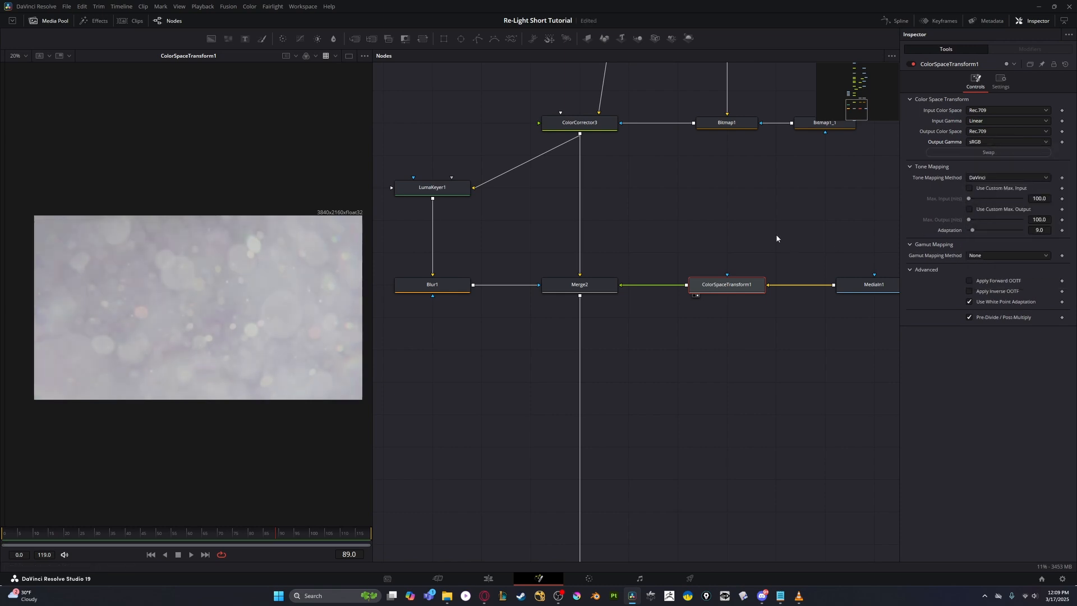
- Show Merge2 in the viewer and set its Burn In to 1.0
click(579, 284)
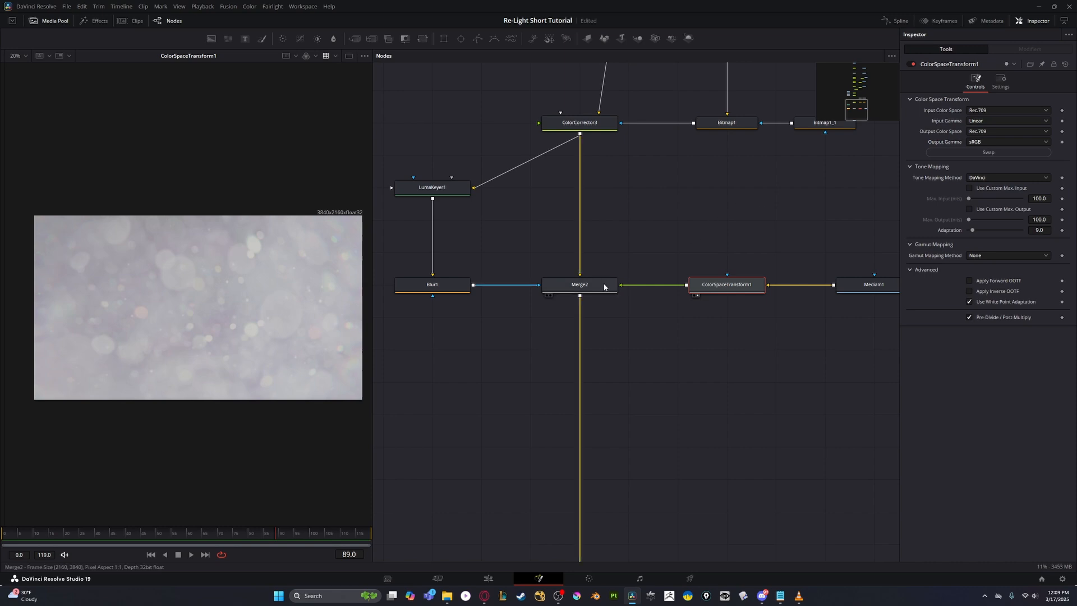
key(1)
drag(1005, 211, 977, 212)
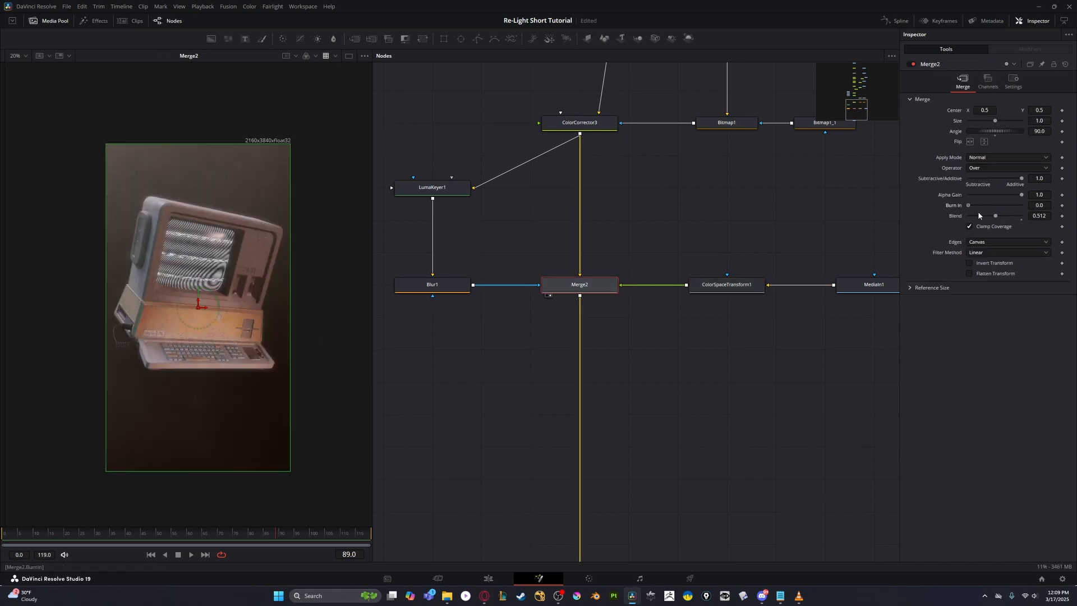
drag(281, 267, 316, 238)
scroll(294, 297, up, 1)
- Move the MediaOut1 node further down below Merge2 to make room in the chain
scroll(545, 358, down, 5)
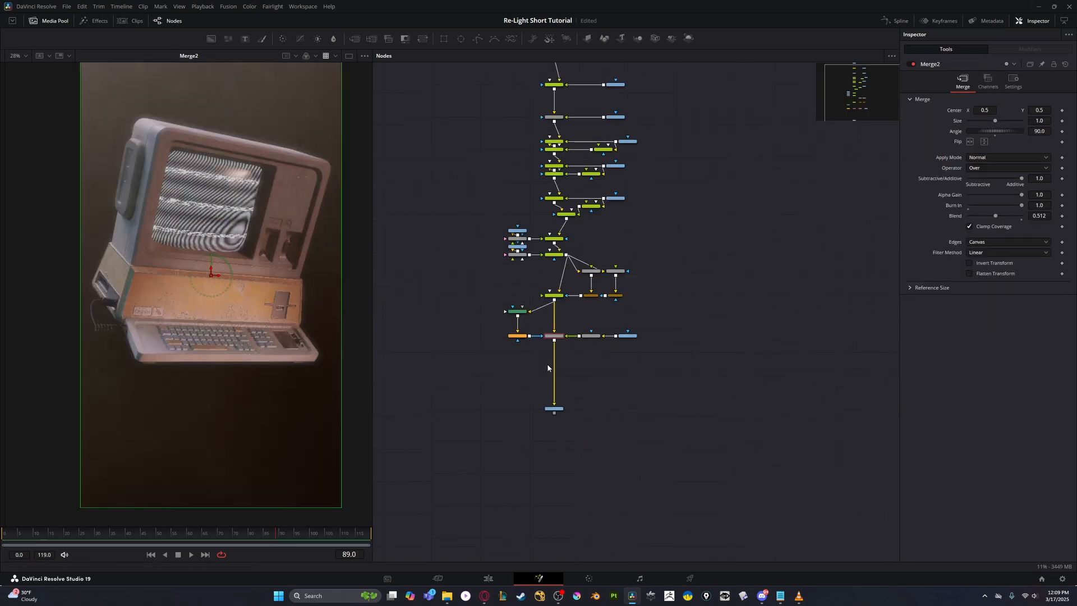
scroll(553, 418, up, 4)
drag(552, 392, 551, 482)
- Examine the lens dirt effect on the upper part of the computer up close in the viewer
scroll(236, 205, up, 3)
drag(236, 204, 206, 310)
scroll(206, 310, down, 1)
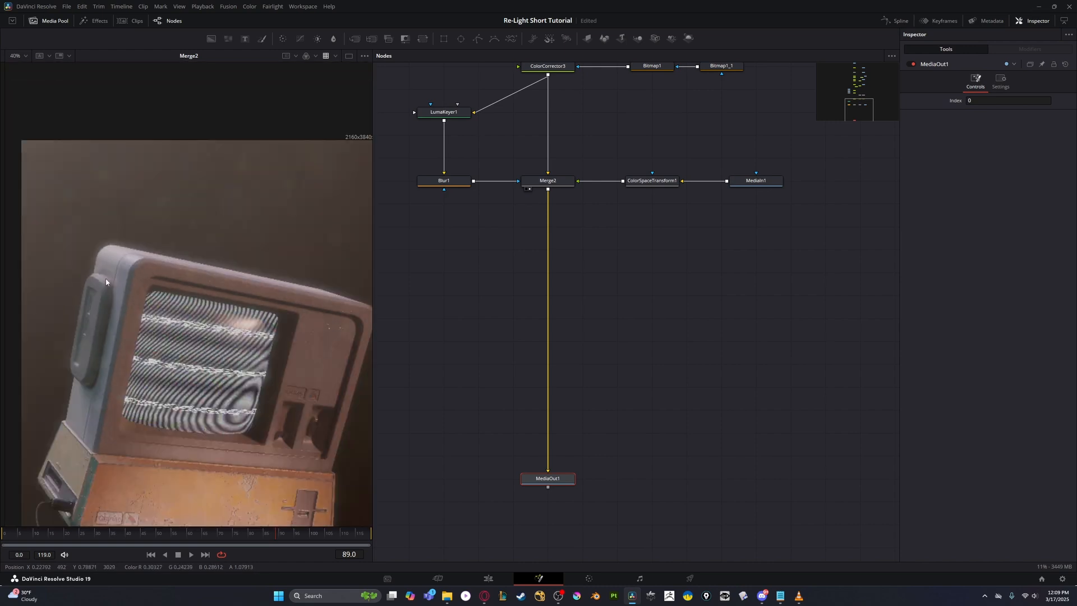
scroll(92, 258, up, 3)
scroll(177, 224, down, 2)
scroll(193, 364, down, 3)
drag(193, 364, 159, 279)
- Add another Merge node between Merge2 and MediaOut1
click(552, 181)
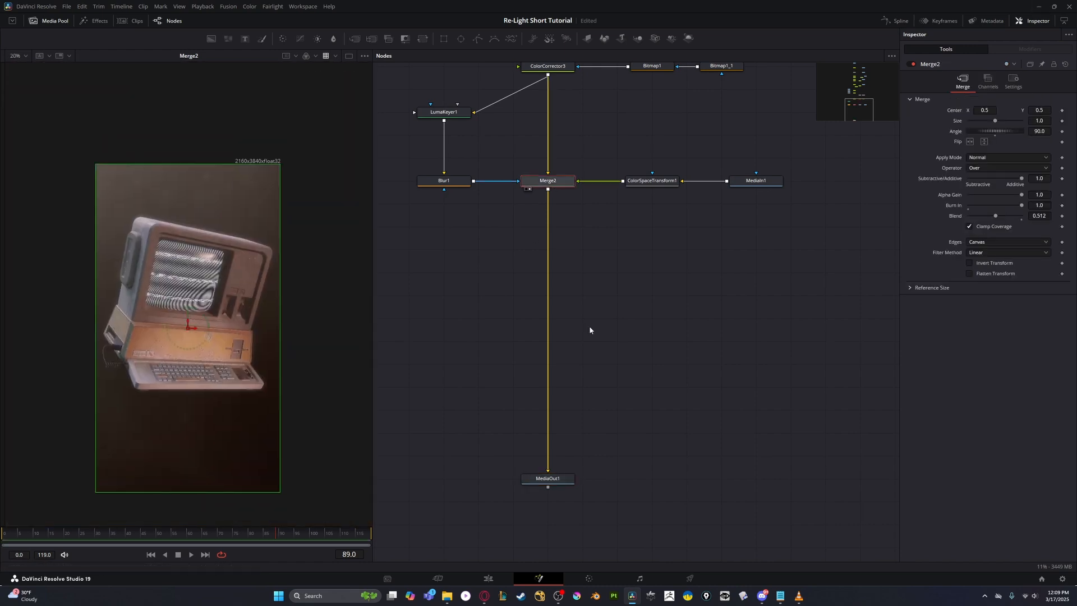
key(ctrl+m)
drag(558, 206, 562, 277)
click(606, 284)
- Bring HD_Glass_Texture_05 from the Grunge Map folder into the foreground of Merge3 and show Merge3 in the viewer
key(shift+space)
key(Escape)
key(alt+Tab)
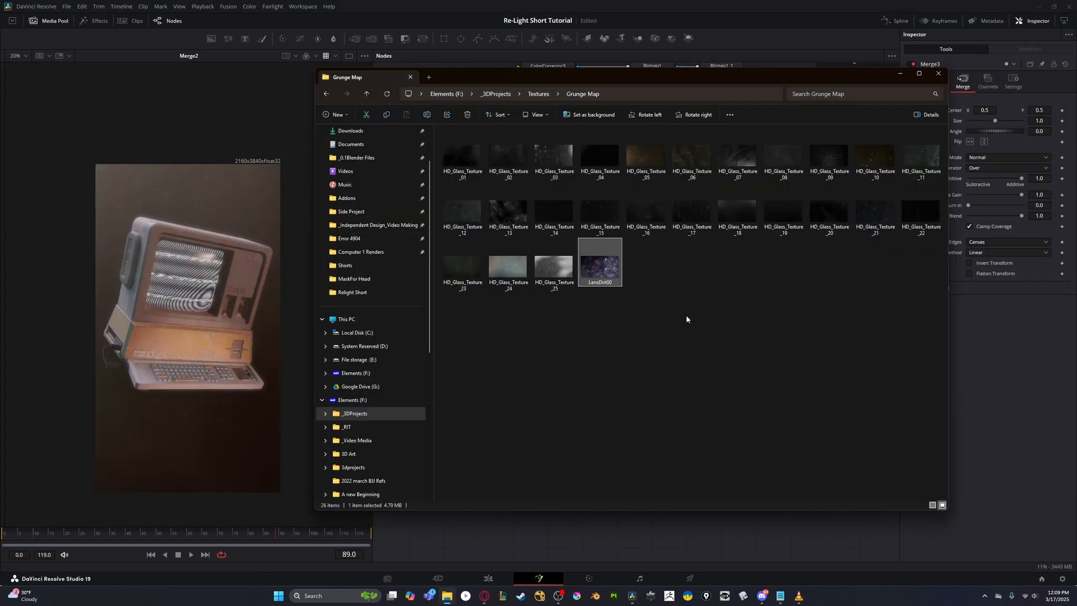
key(alt+Tab)
drag(645, 155, 549, 275)
click(550, 275)
key(2)
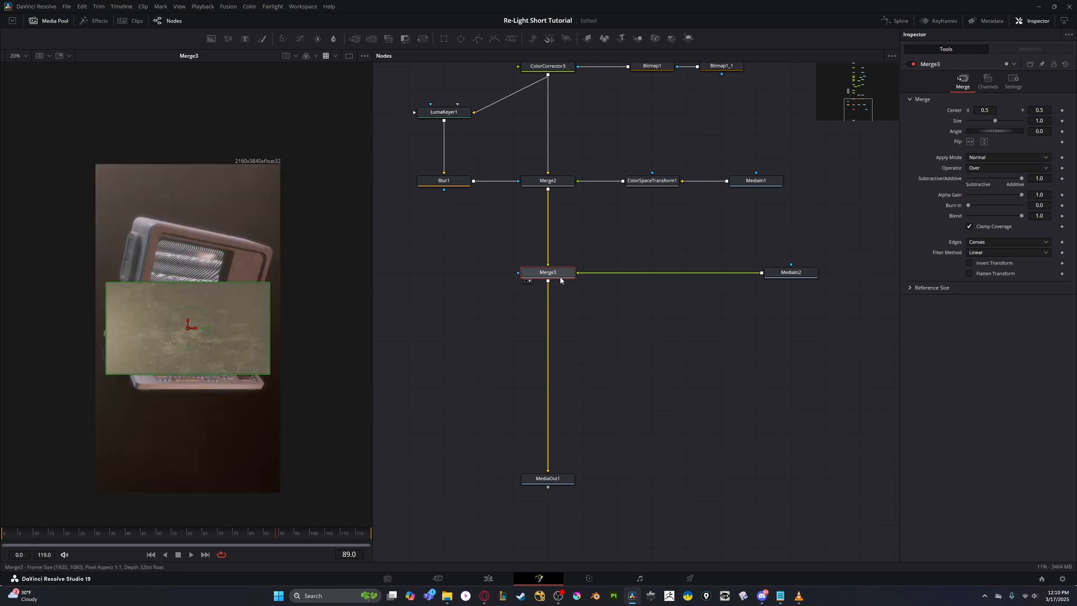
- Rotate the glass texture in Merge3 by 90 degrees and scale it to 2.02 so it fills the frame
text(90)
key(Tab)
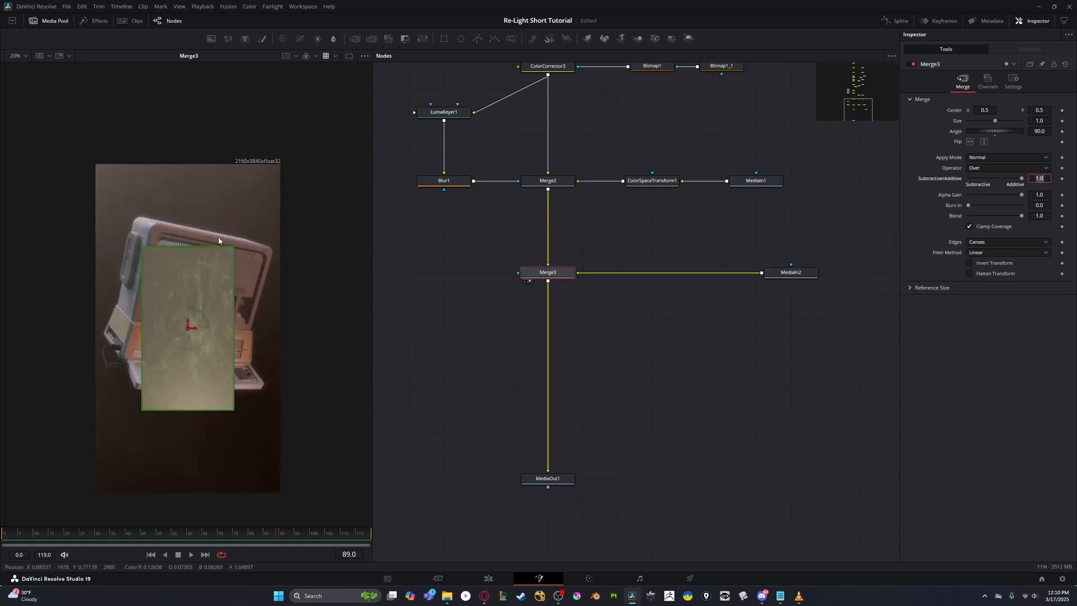
drag(995, 121, 1001, 121)
- Try the Color Dodge, Color Burn and Linear Burn apply modes on Merge3
click(1005, 158)
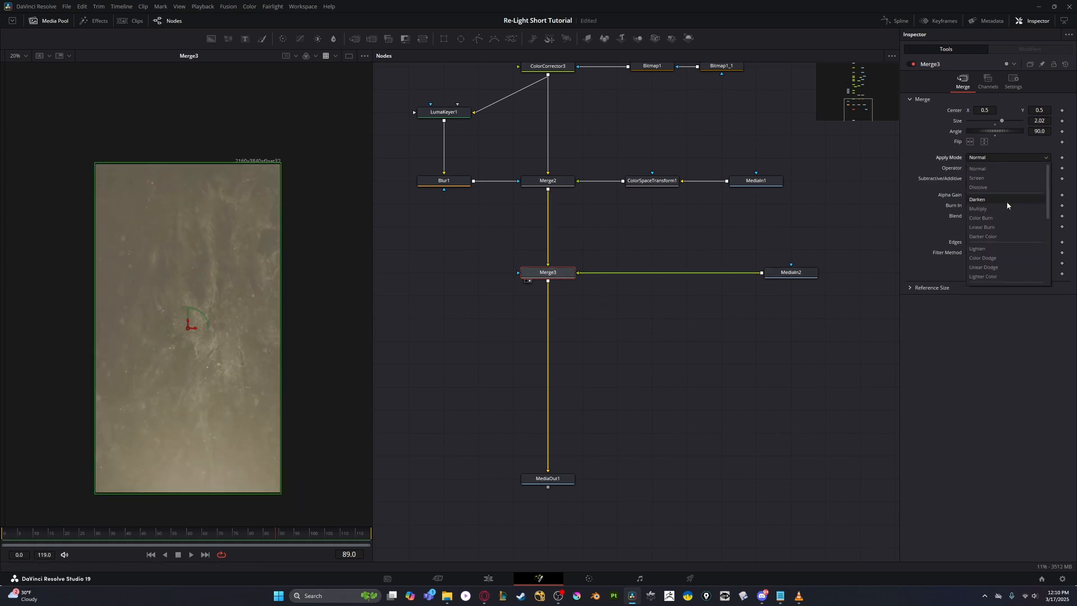
click(998, 256)
click(998, 158)
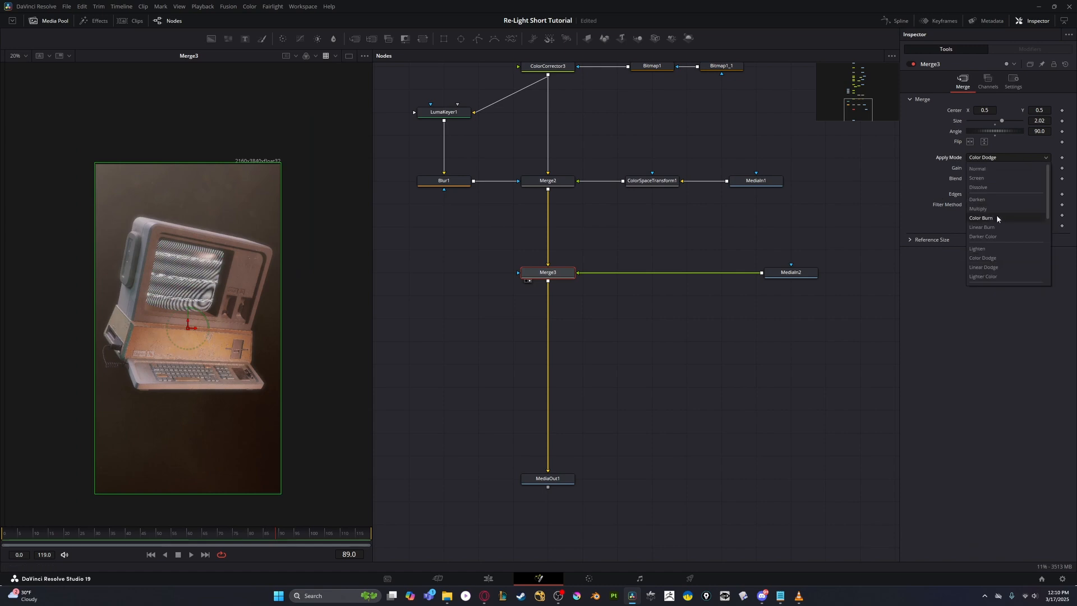
click(989, 217)
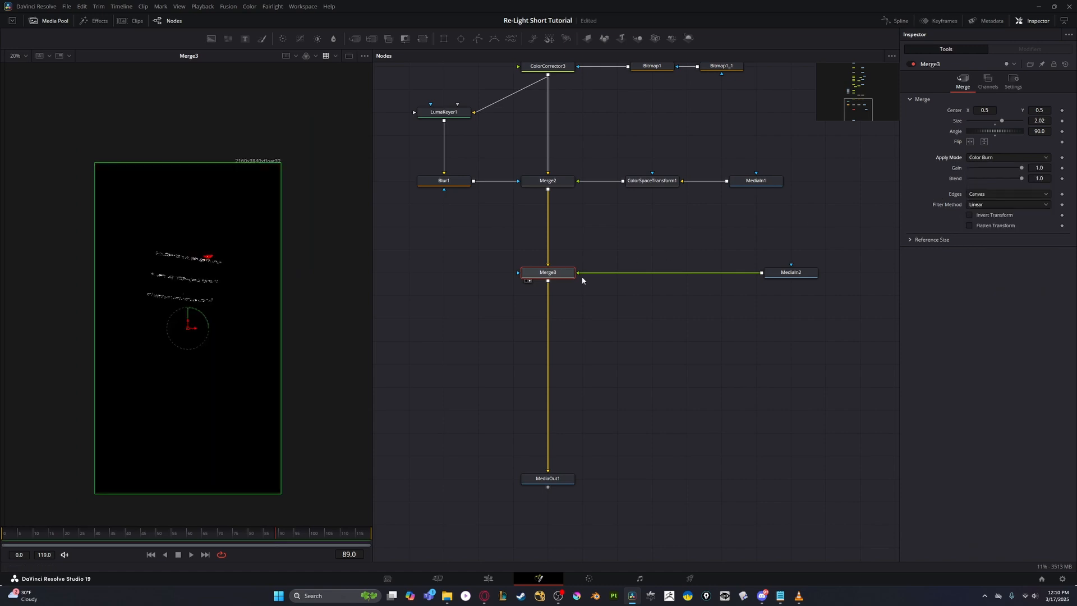
click(978, 157)
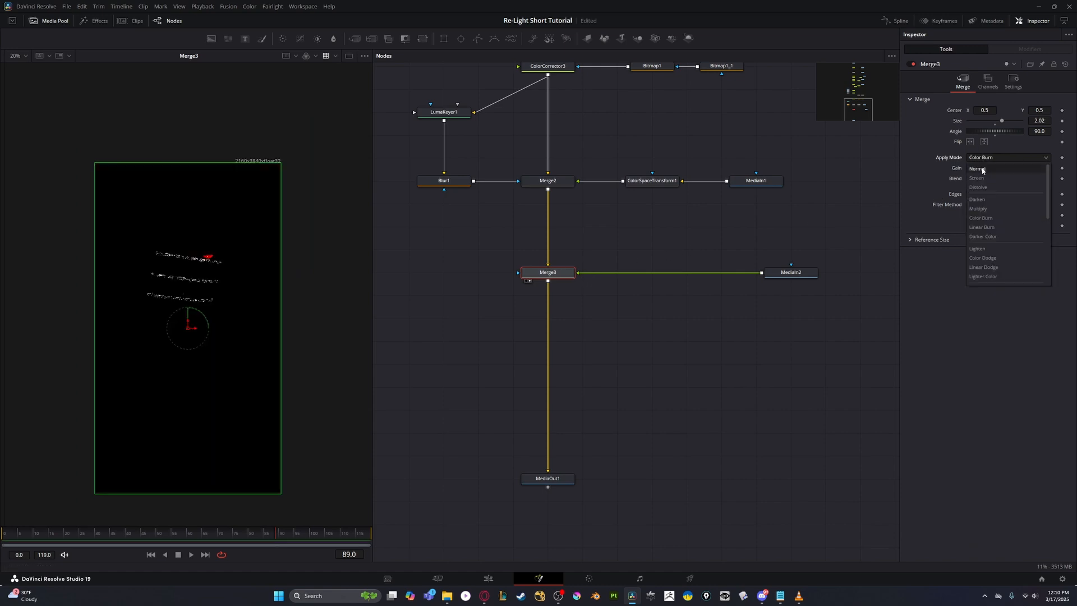
click(976, 226)
- Set Merge3's apply mode to Lighten with a Gain of 0.134 and a Blend of 0.732
click(997, 159)
click(988, 245)
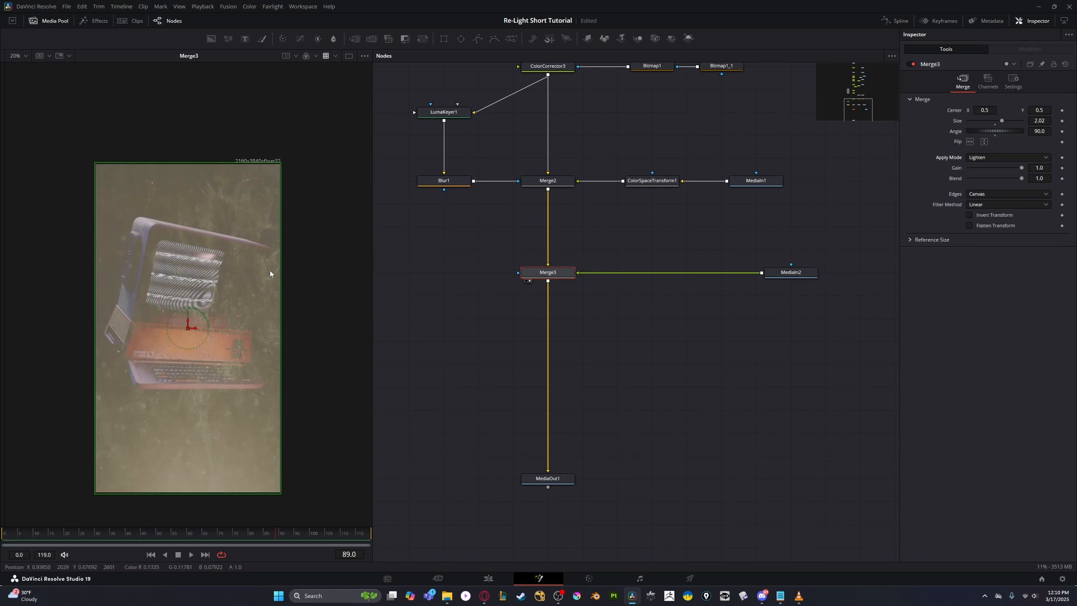
drag(1021, 168, 993, 179)
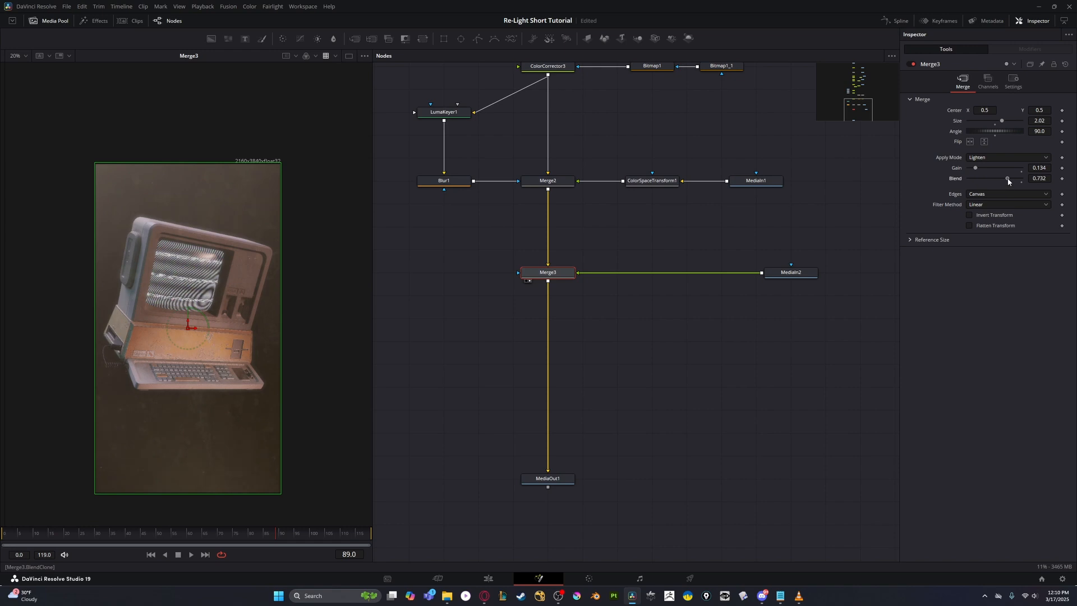
drag(235, 313, 246, 315)
scroll(247, 315, up, 2)
scroll(247, 315, down, 2)
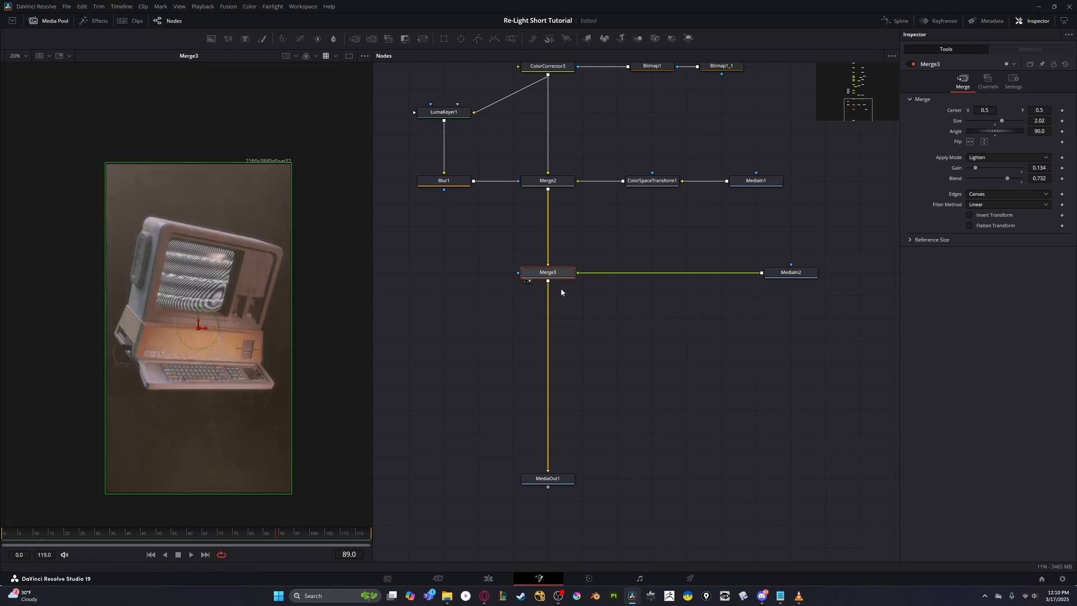
- Show MediaOut1 in the viewer and toggle Merge3 off and on to compare the glass texture's effect
click(550, 480)
key(2)
click(553, 275)
key(ctrl+p)
key(ctrl+p)
key(ctrl+p)
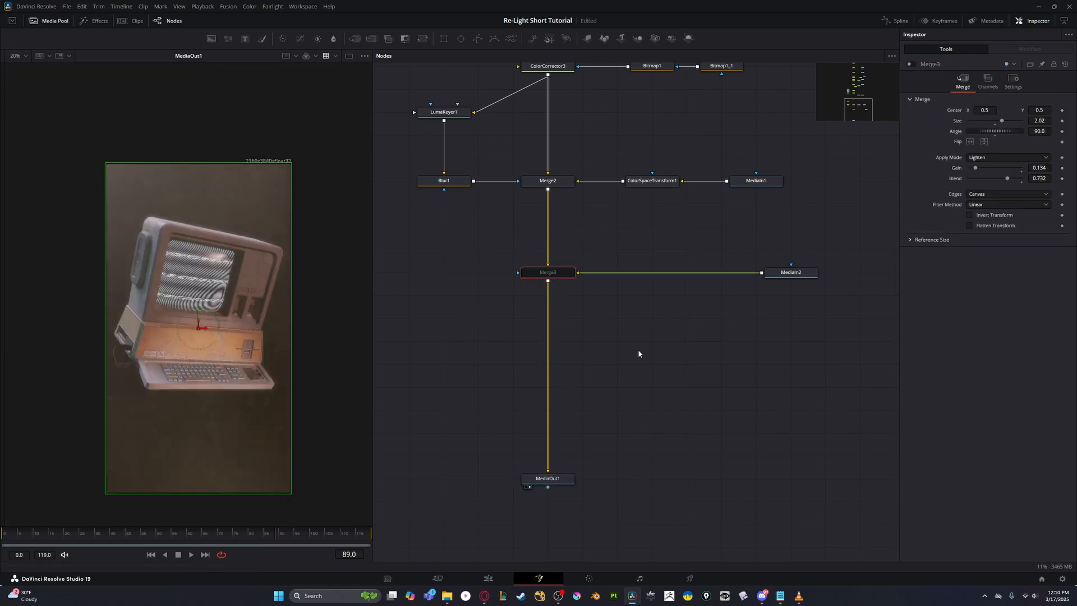
key(ctrl+p)
- Set Merge3's Blend to 0.685
click(789, 273)
click(551, 274)
click(806, 273)
drag(661, 274, 628, 354)
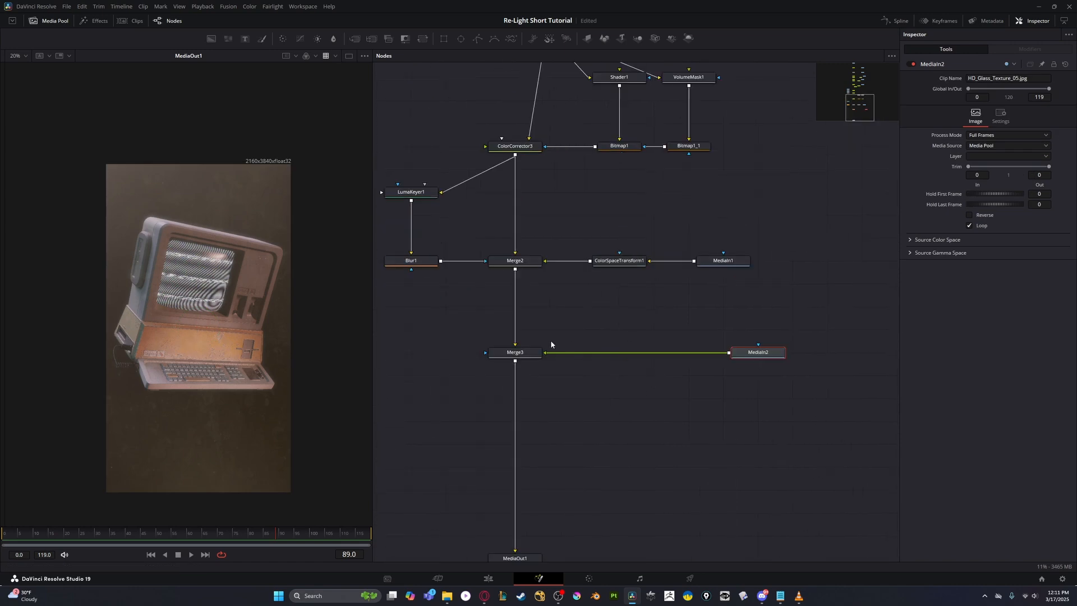
click(525, 352)
drag(998, 183, 1004, 184)
scroll(583, 365, down, 10)
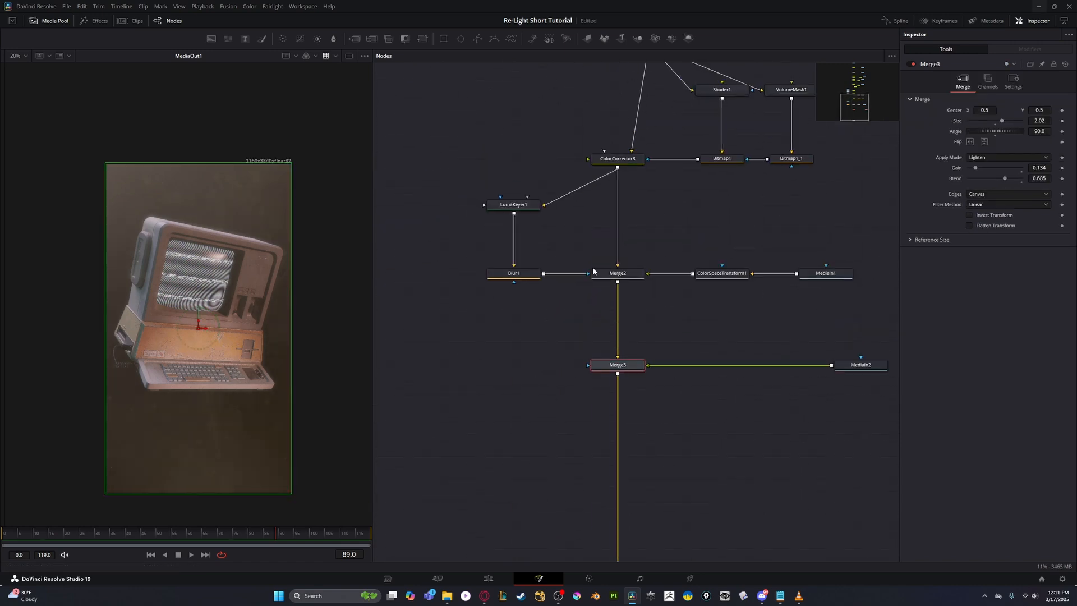
scroll(583, 364, up, 12)
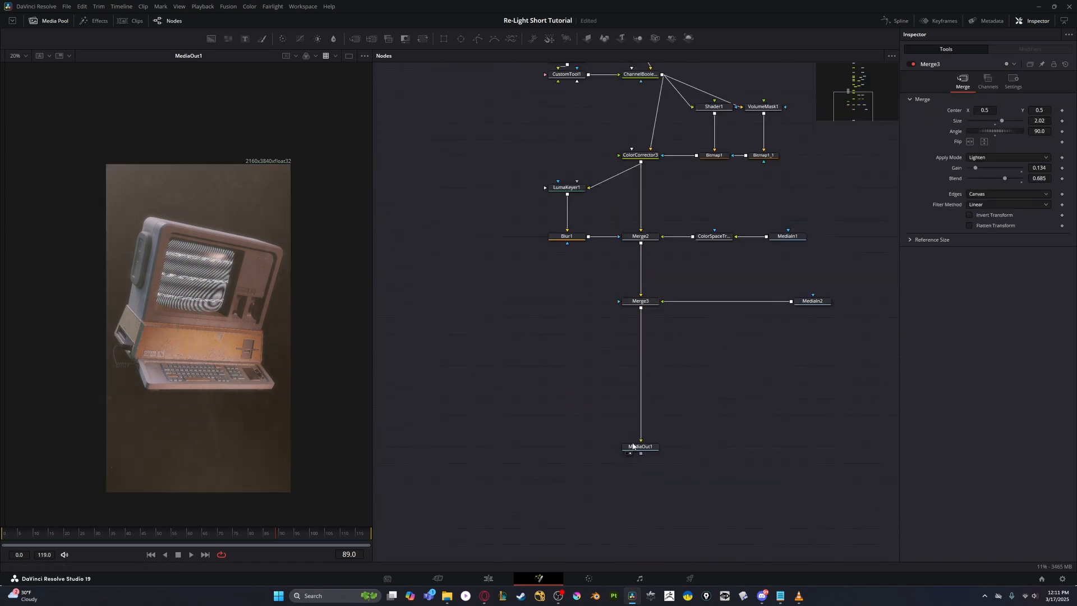
- Add a Magic Mask node beside Merge3, feed it the output of Merge2 and show it in the viewer
key(shift+space)
text(mag)
key(Return)
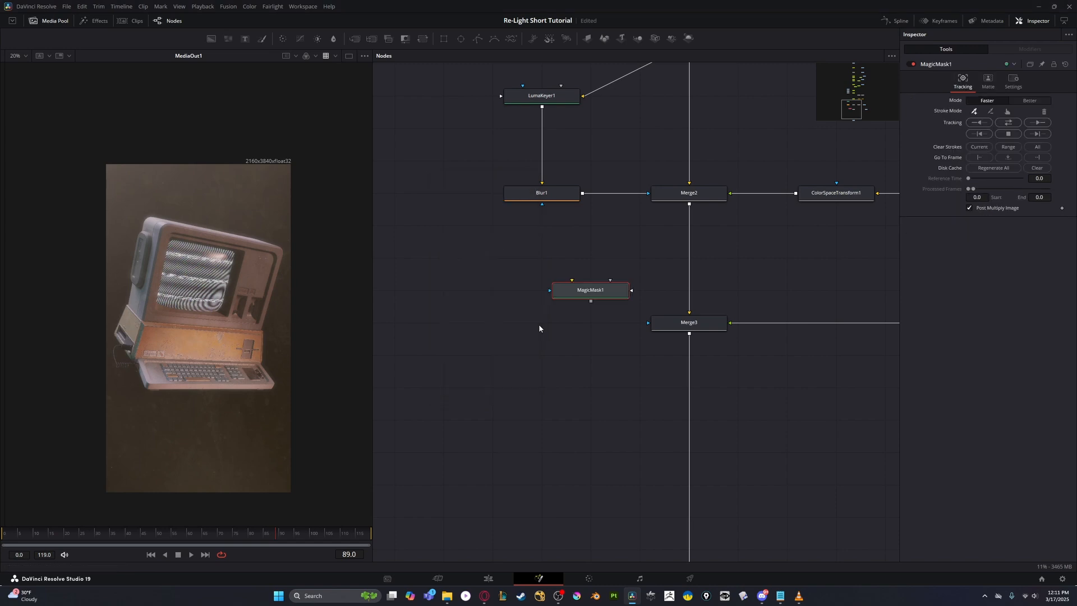
drag(557, 284, 460, 282)
key(1)
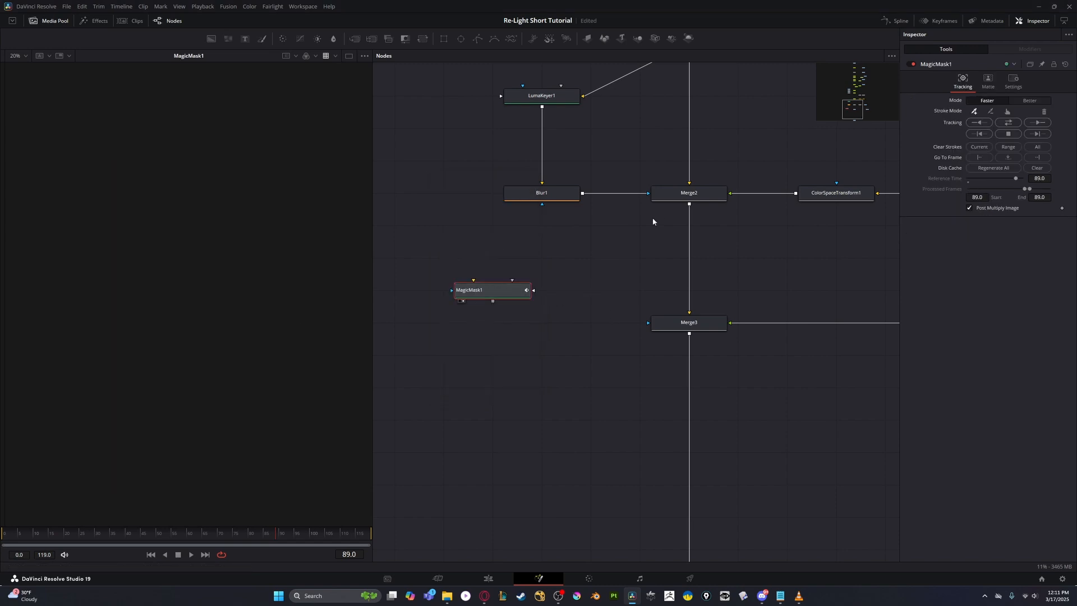
drag(501, 289, 502, 290)
drag(502, 290, 508, 321)
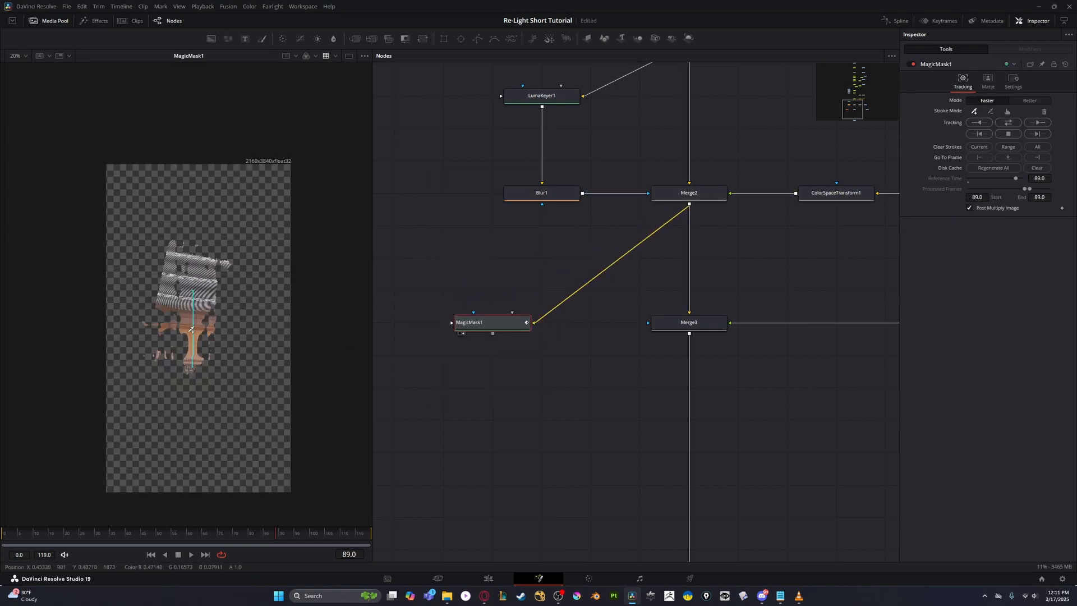
- Paint Magic Mask strokes over the computer's case, keyboard, side and screen to select the whole computer
click(660, 327)
key(1)
click(488, 323)
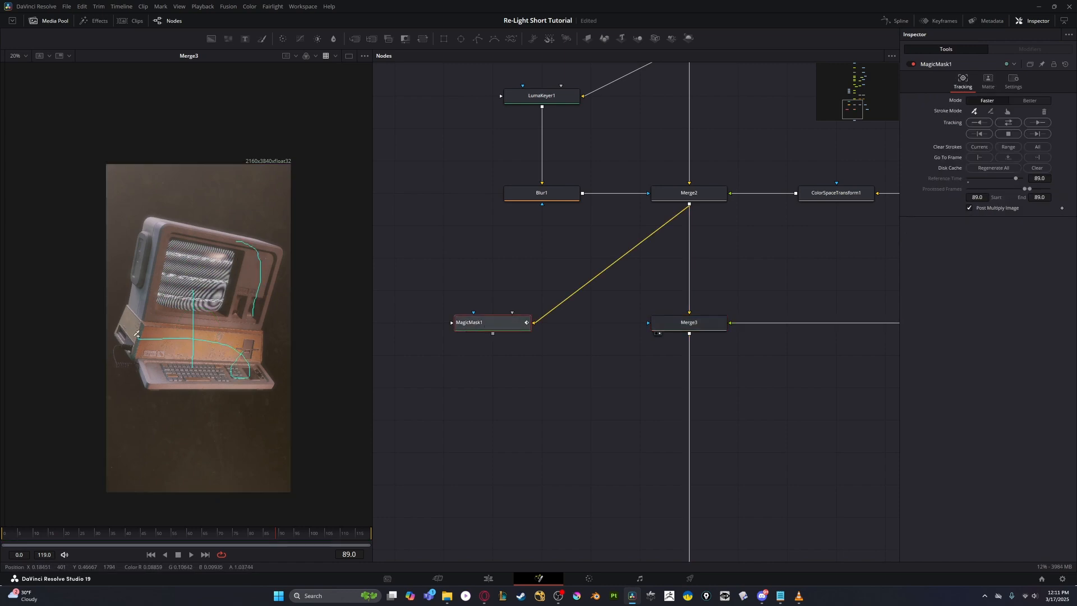
key(1)
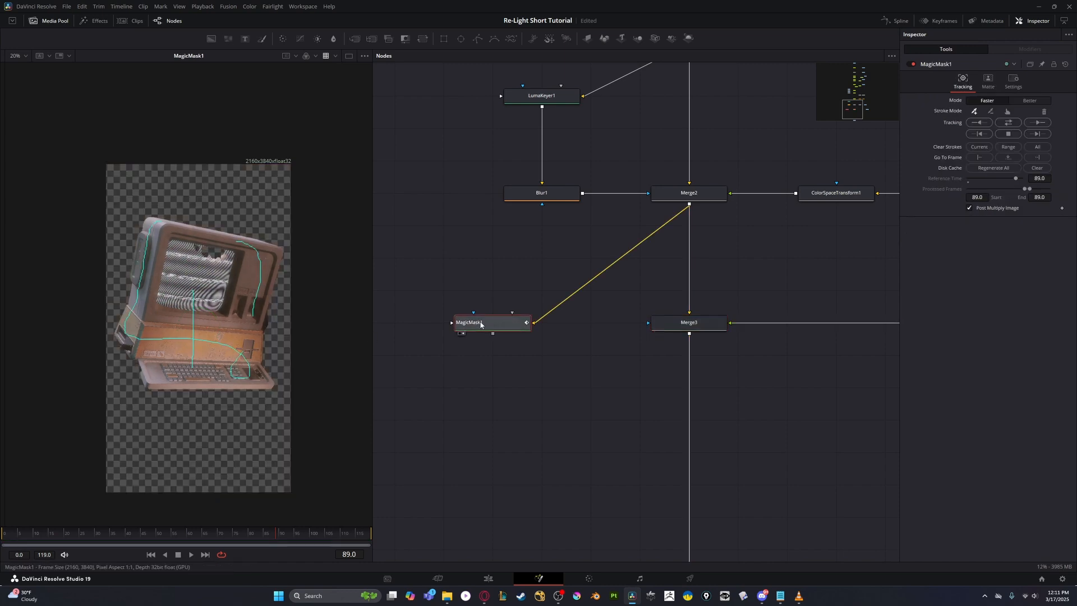
scroll(162, 301, up, 4)
drag(194, 305, 205, 244)
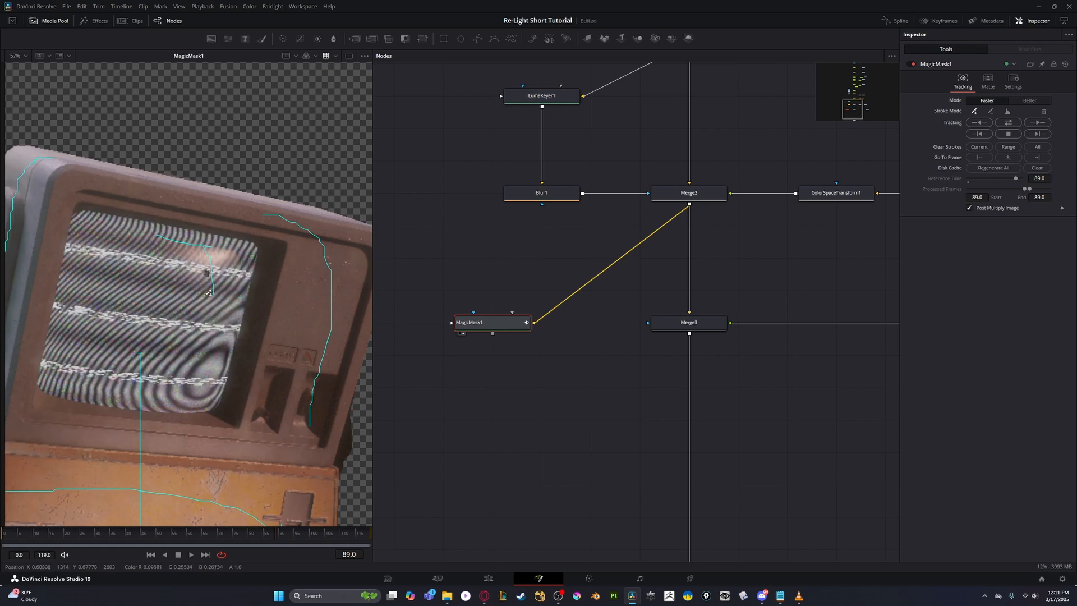
drag(210, 285, 188, 113)
- Refine the Magic Mask with exclusion strokes on the background around the computer's edges and a stroke at the keyboard's corner
scroll(281, 219, up, 4)
drag(307, 200, 287, 241)
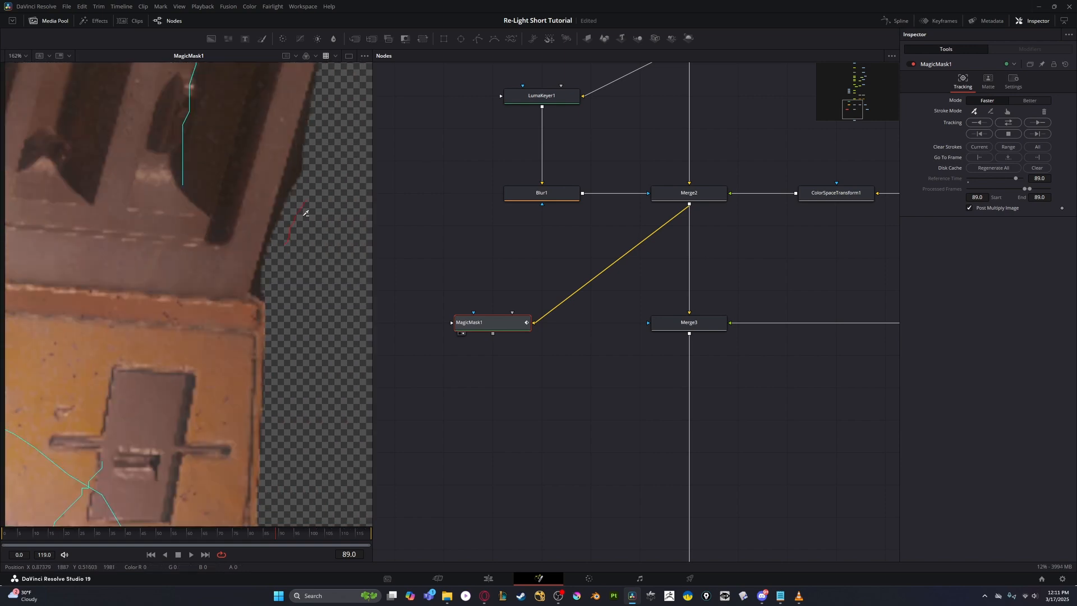
mouse_move(295, 167)
mouse_down()
mouse_move(306, 162)
mouse_move(293, 230)
mouse_up()
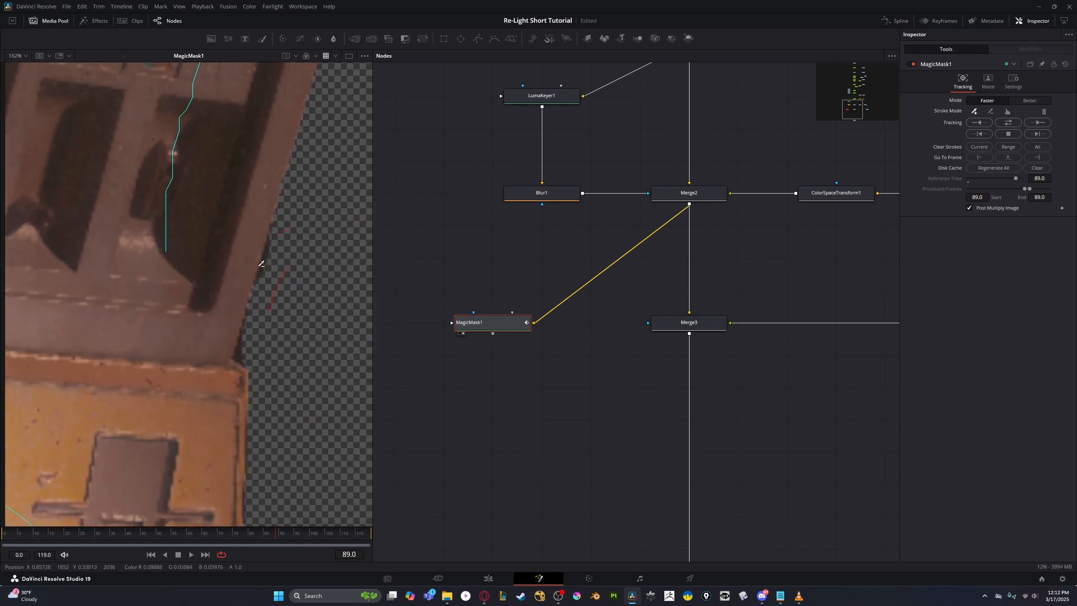
drag(252, 328, 241, 349)
scroll(247, 346, down, 6)
scroll(134, 373, up, 5)
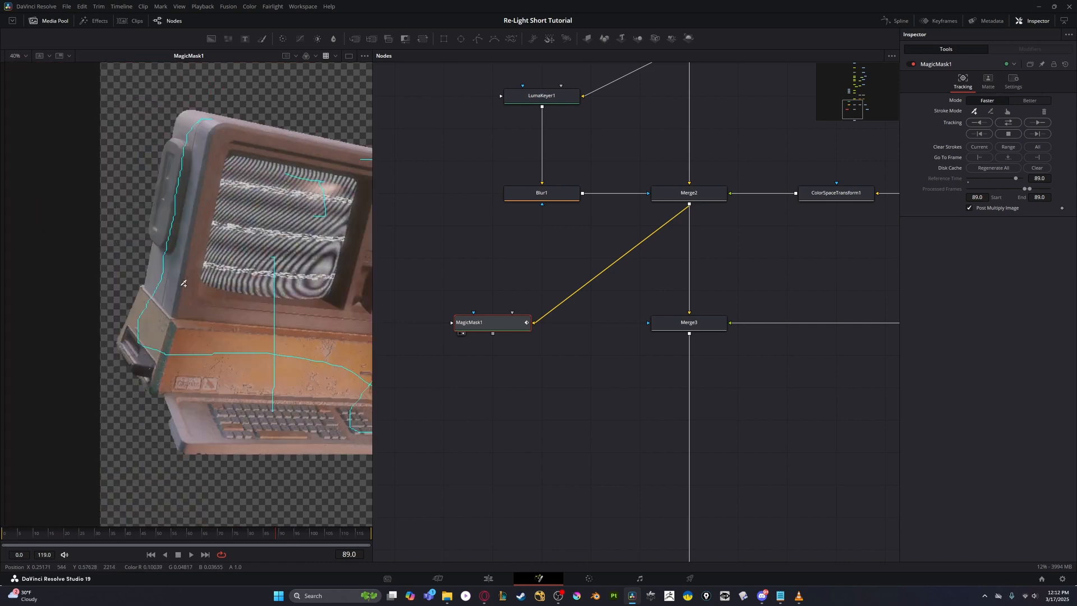
scroll(104, 177, down, 7)
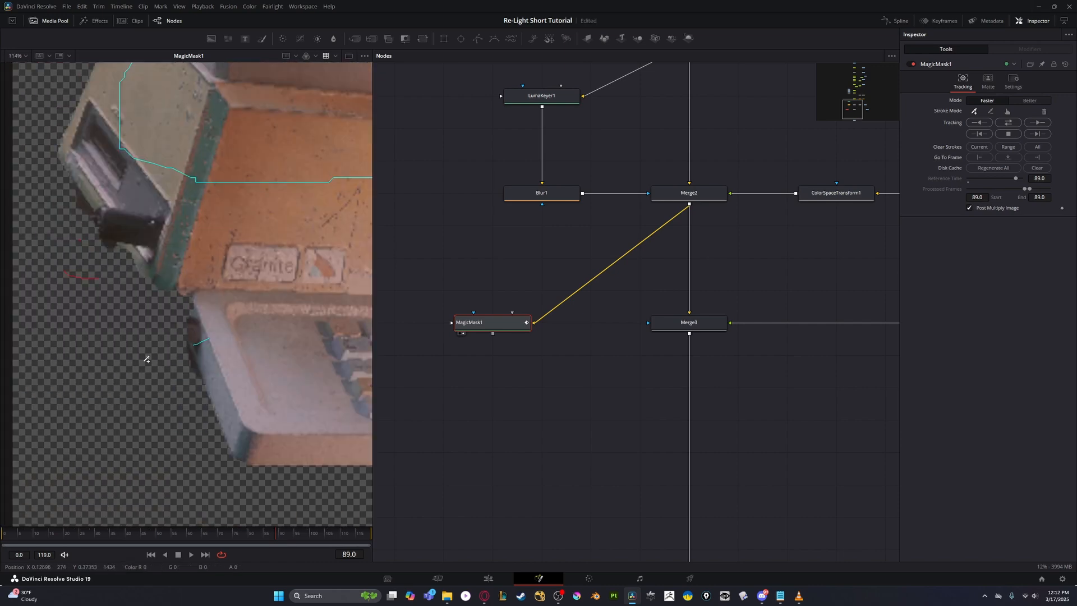
- Add a Bitmap node below MagicMask1, connect the mask output to it and show it in the viewer
drag(457, 321, 408, 257)
drag(478, 279, 522, 283)
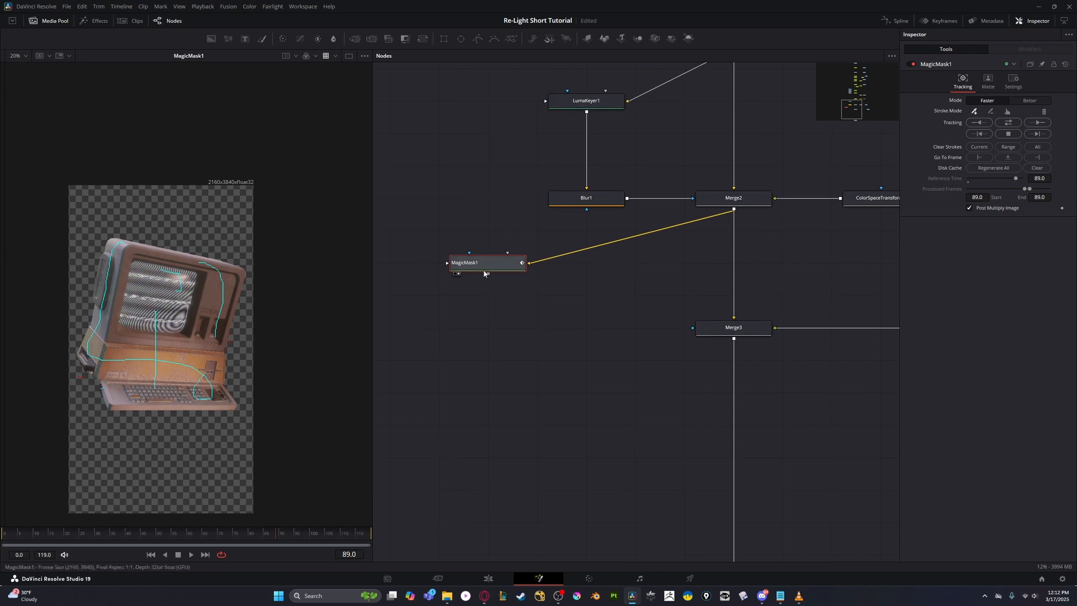
key(shift+space)
text(bit)
key(Return)
key(2)
drag(418, 264, 517, 325)
drag(532, 285, 531, 291)
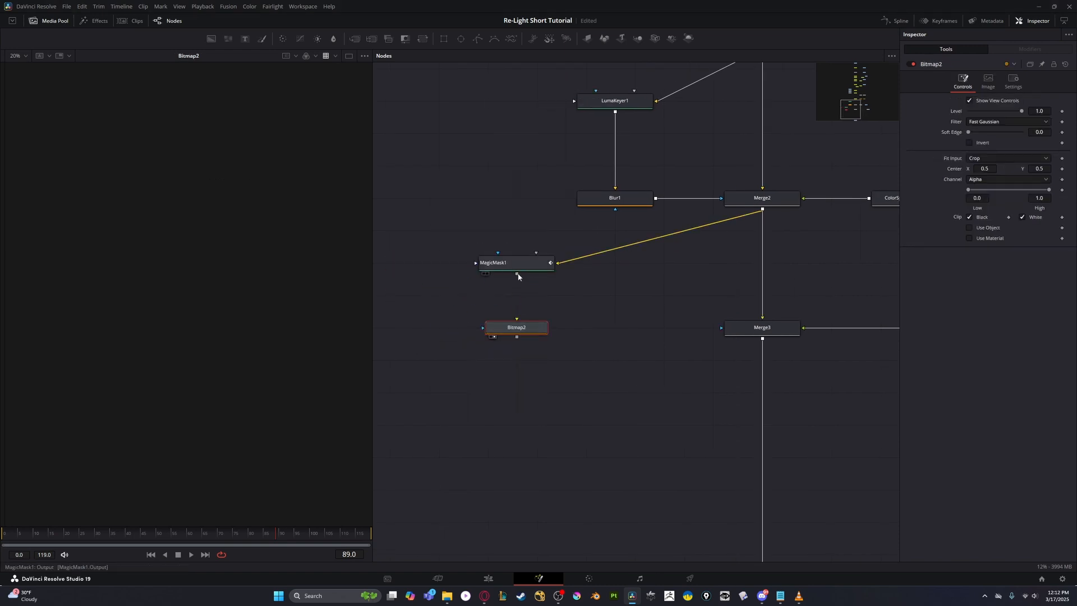
key(1)
scroll(186, 348, up, 3)
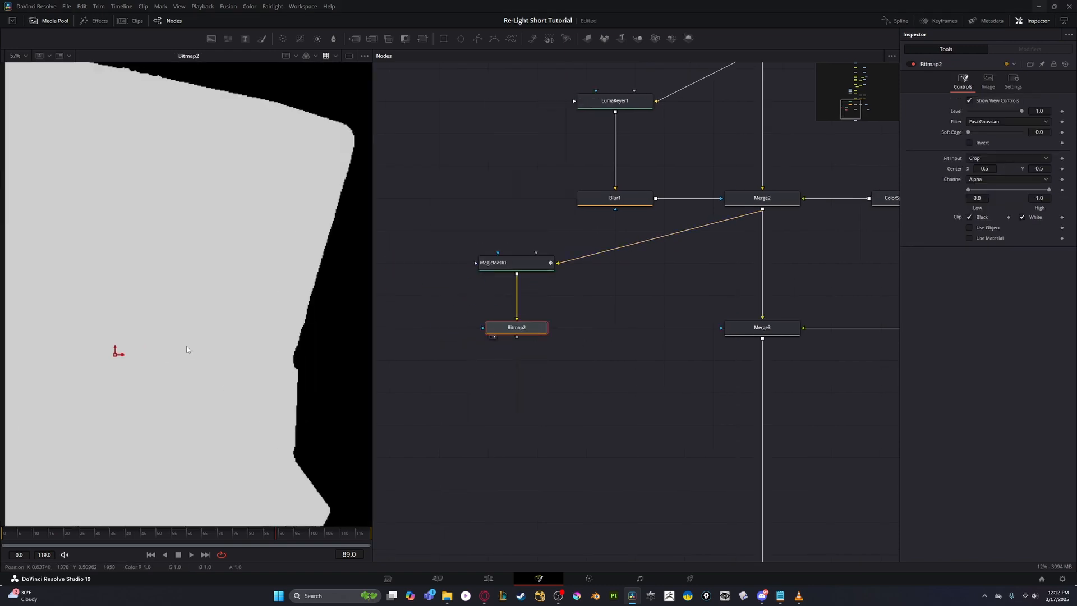
scroll(186, 348, down, 1)
- Place a Blur node between MagicMask1 and Bitmap2 and set its Blur Size to 3.9
key(shift+space)
text(blur)
key(Return)
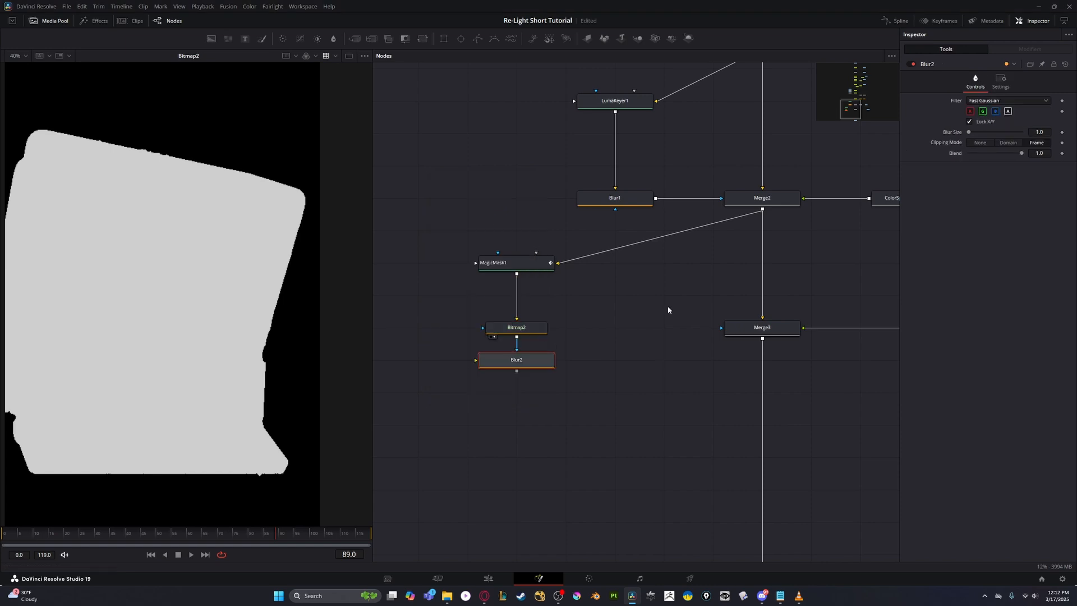
key(1)
drag(521, 360, 632, 328)
key(ctrl+x)
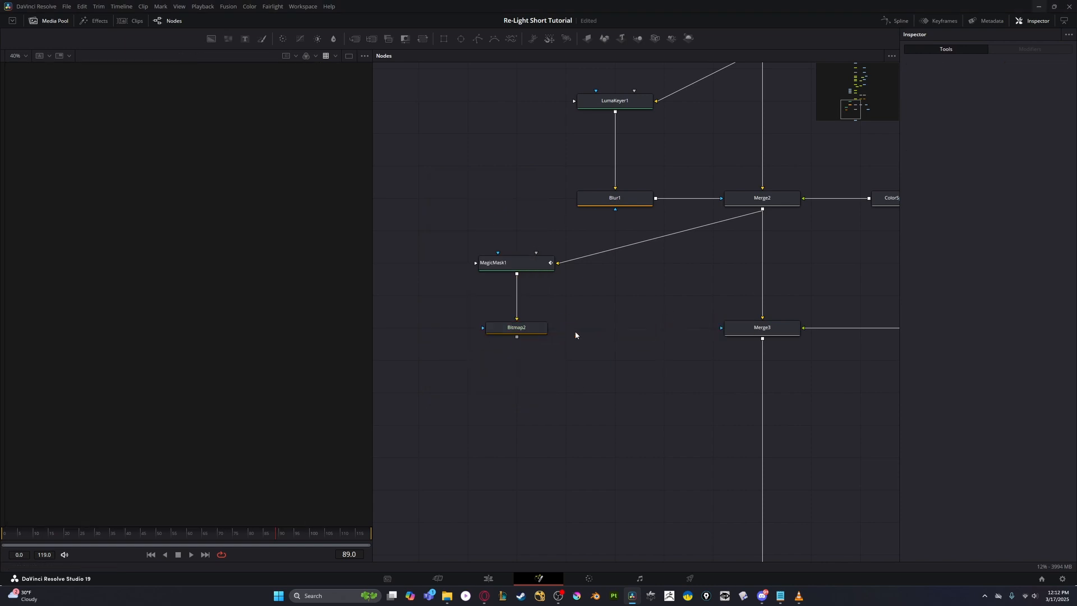
click(519, 264)
key(ctrl+v)
click(527, 329)
key(1)
click(527, 295)
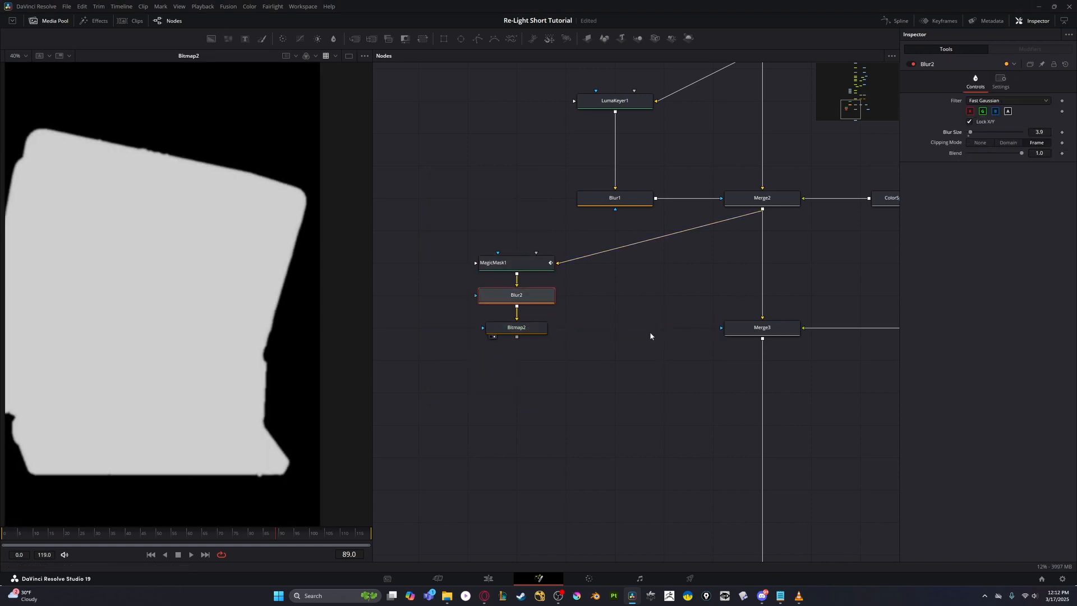
- Connect Bitmap2 as the effect mask of Merge3 and show Merge3 in the viewer
click(735, 330)
key(1)
scroll(499, 345, down, 3)
- Invert the Bitmap2 mask so the glass texture affects only the background around the computer
click(509, 338)
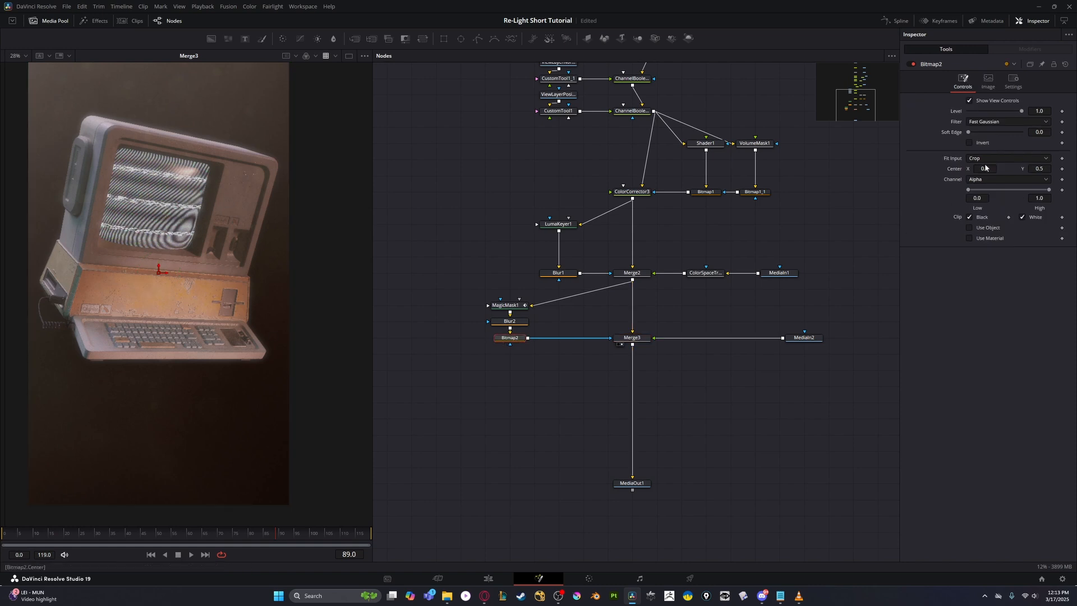
click(969, 143)
click(969, 143)
click(969, 143)
click(969, 143)
click(969, 143)
scroll(515, 346, up, 3)
drag(976, 193, 964, 194)
- Check the computer mask nodes in the viewer against the masked Merge3 result
click(749, 331)
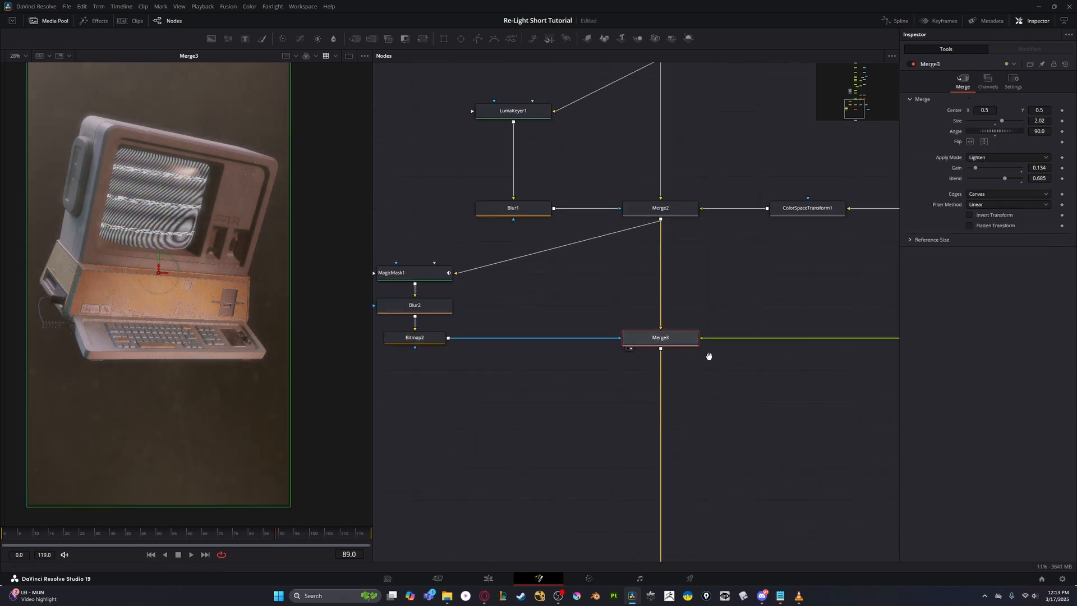
click(481, 312)
click(481, 281)
key(1)
click(483, 343)
key(1)
drag(579, 383, 510, 374)
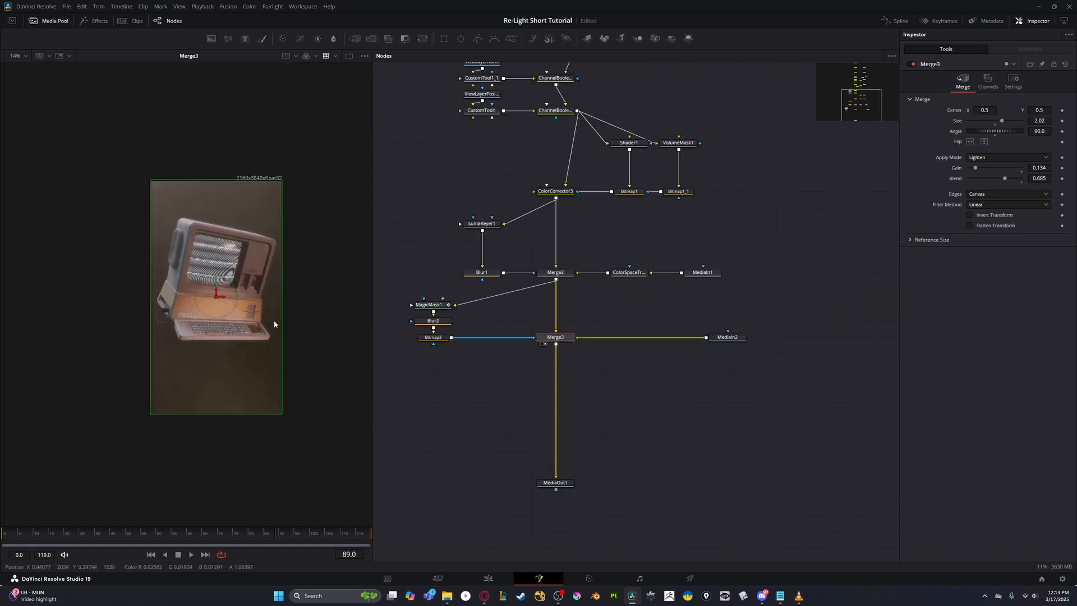
- Reduce Merge3's Blend to 0.291 and tidy the layout by aligning MediaIn2 and the mask nodes with the nodes above
scroll(509, 364, up, 3)
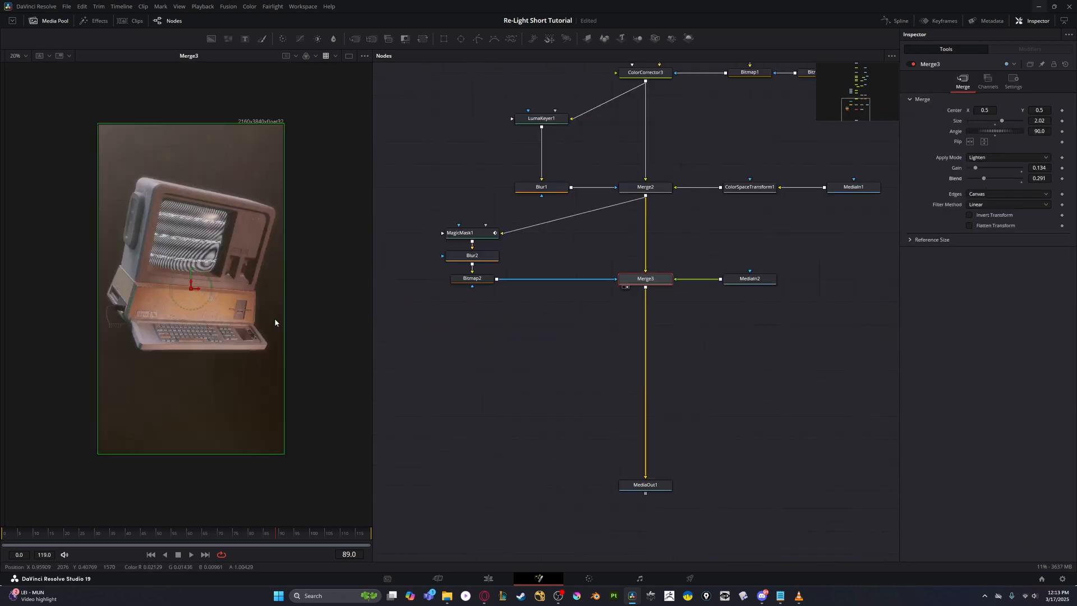
scroll(277, 320, up, 3)
click(692, 228)
scroll(224, 280, down, 3)
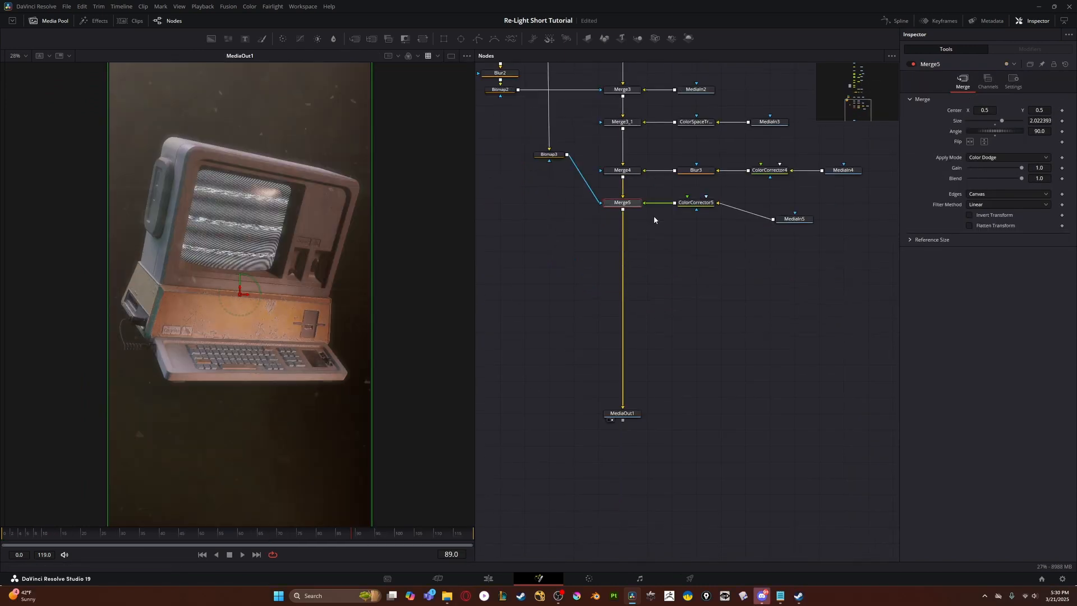
scroll(654, 216, up, 2)
- Examine the lower part of the extended node tree from ColorCorrector3 down to Merge5
scroll(654, 196, down, 5)
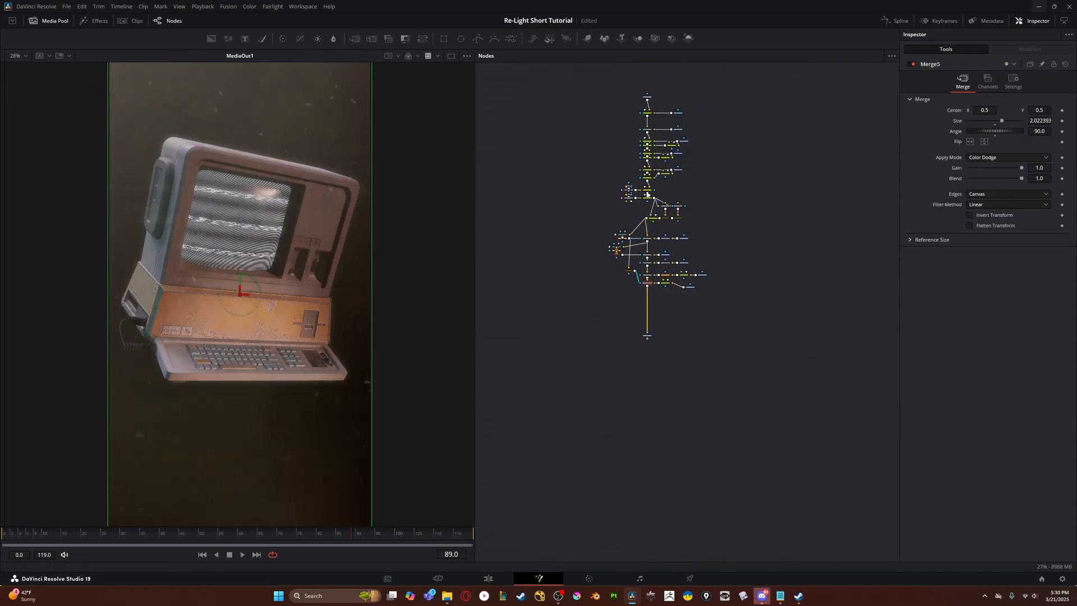
scroll(663, 213, up, 5)
drag(627, 267, 668, 262)
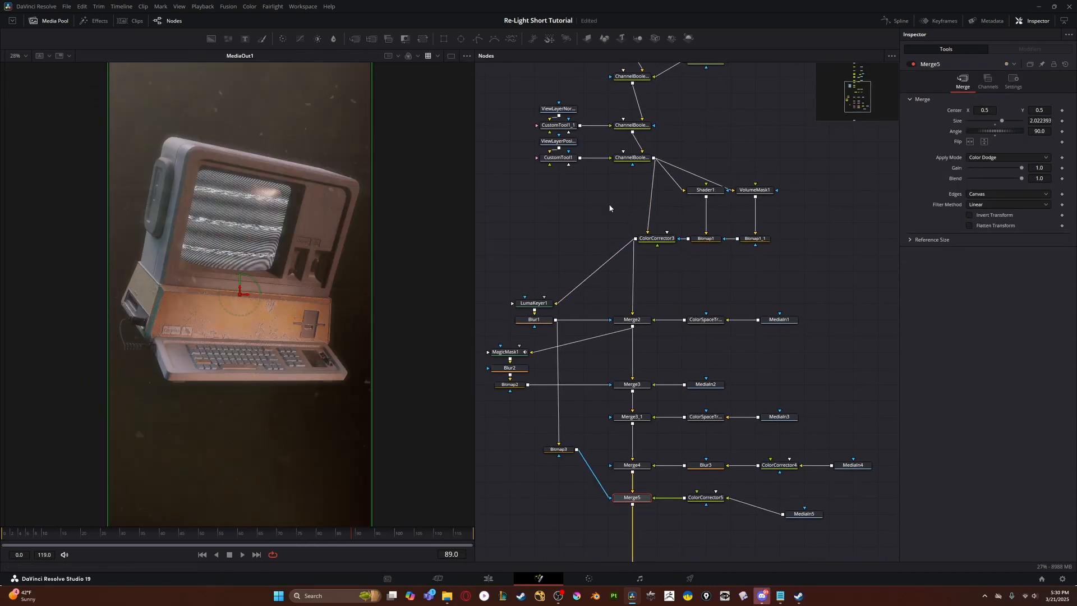
- Move Merge2 and the merge, mask and media nodes below it down together to make room under ColorCorrector3
scroll(668, 216, down, 2)
scroll(491, 237, down, 3)
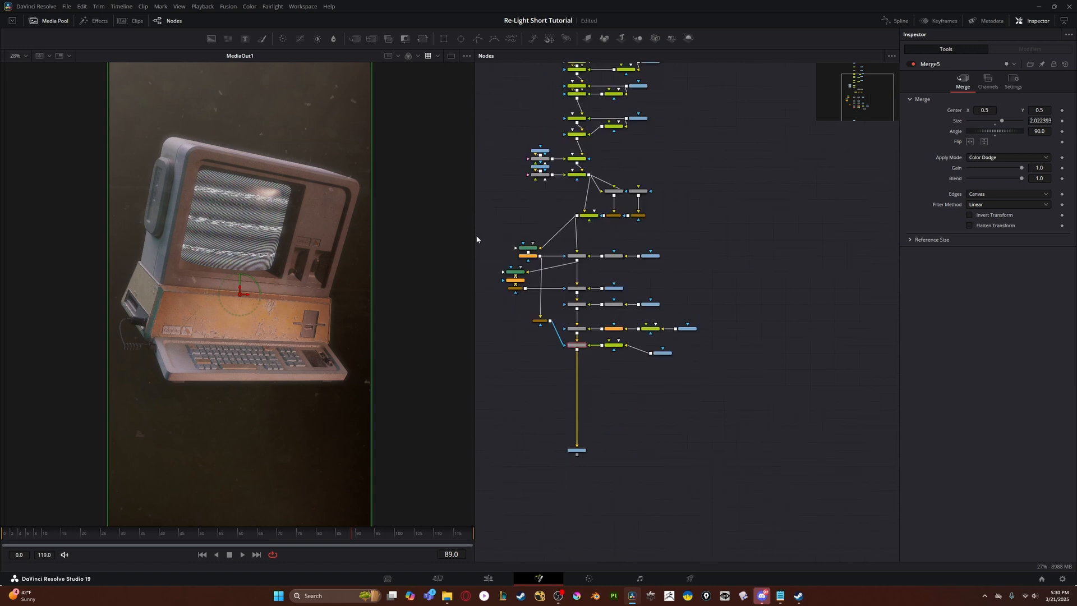
drag(489, 228, 725, 426)
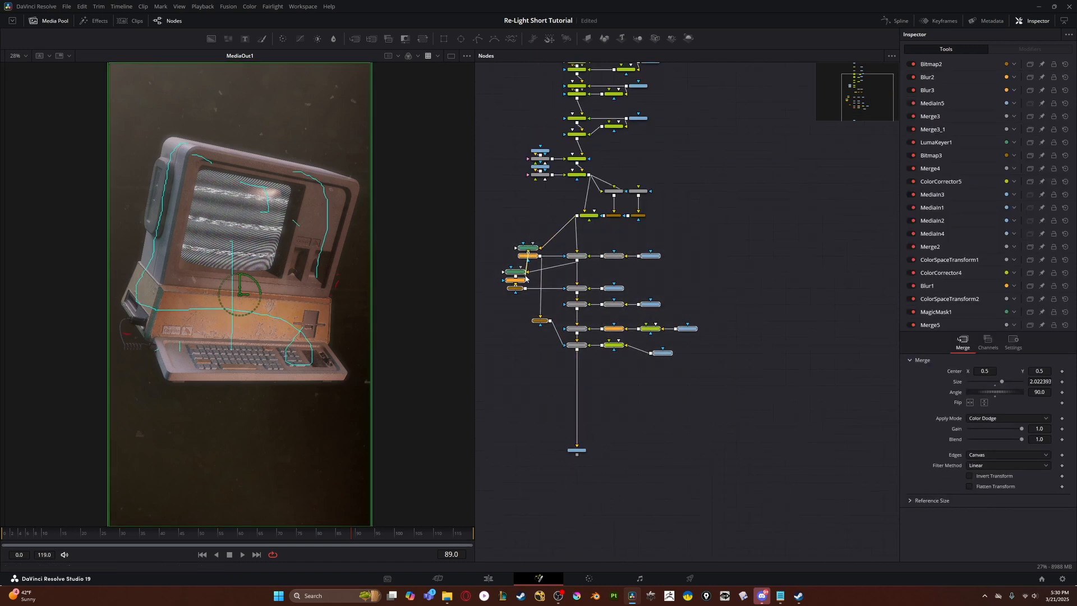
drag(496, 230, 725, 383)
drag(576, 261, 578, 285)
scroll(600, 247, up, 4)
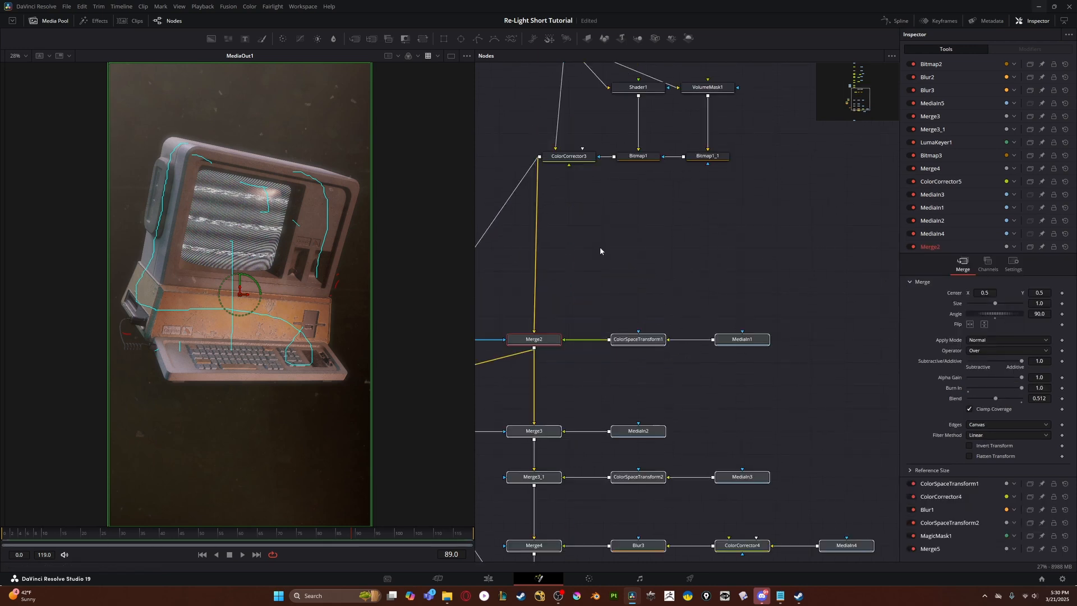
click(600, 246)
- Add a FastExpoGlow node between ColorCorrector3 and both LumaKeyer1 and Merge2, with Glow Radius 2.83 and Gain 3.46
drag(594, 230, 655, 254)
key(shift+space)
text(expo)
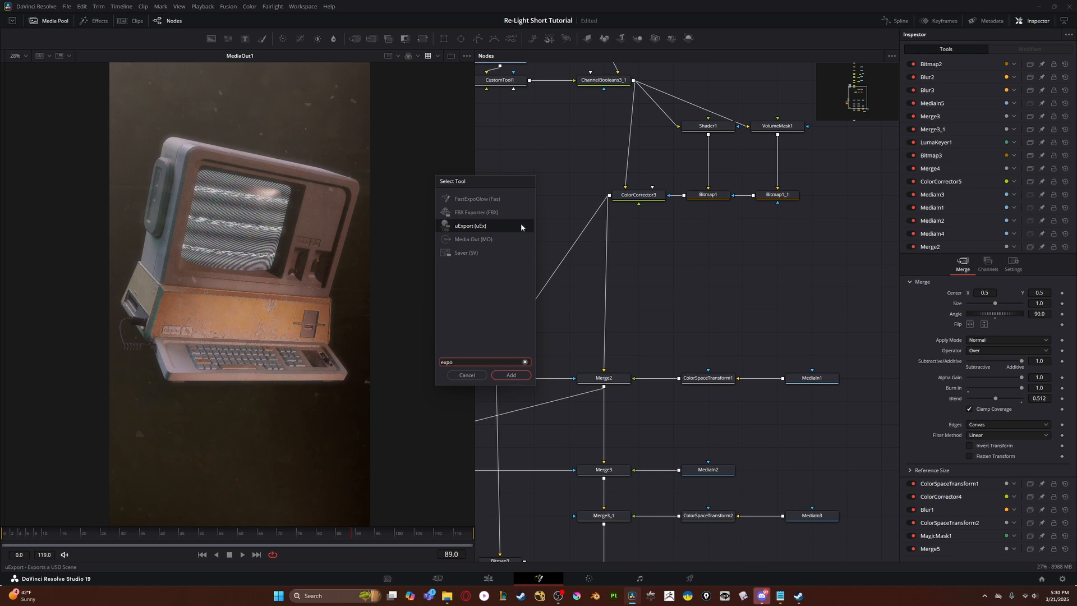
click(461, 201)
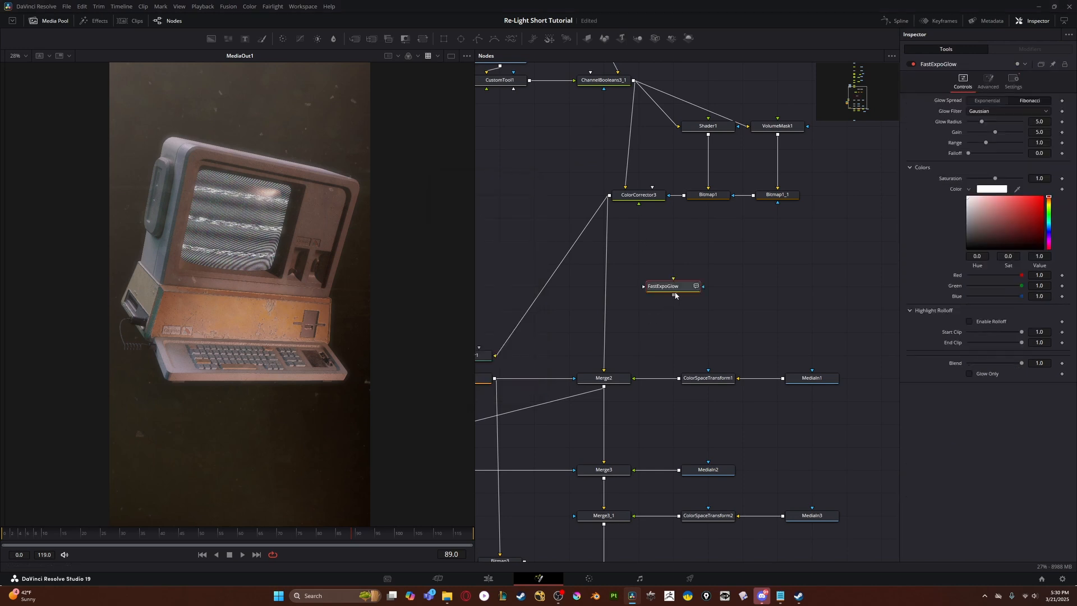
drag(676, 287, 710, 263)
drag(714, 252, 579, 339)
drag(567, 275, 706, 260)
drag(996, 133, 976, 124)
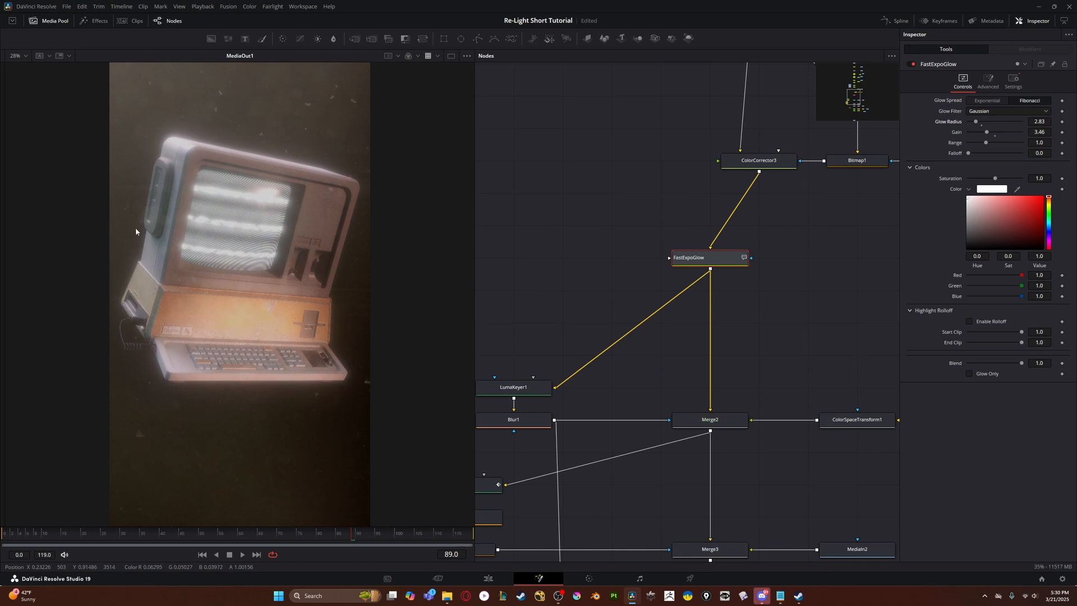
click(118, 7)
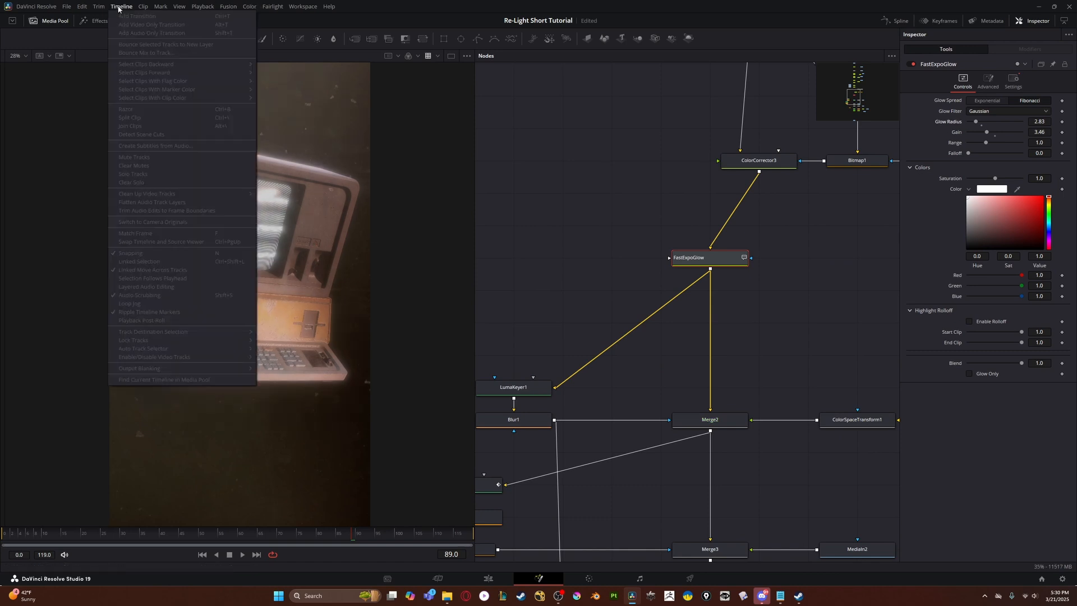
click(119, 7)
click(178, 8)
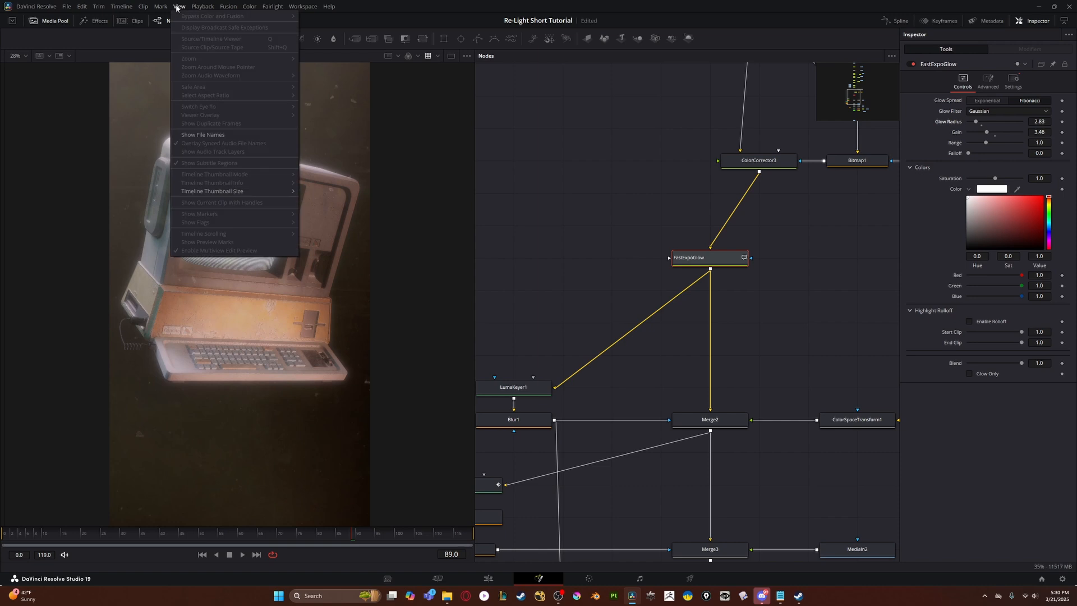
click(176, 6)
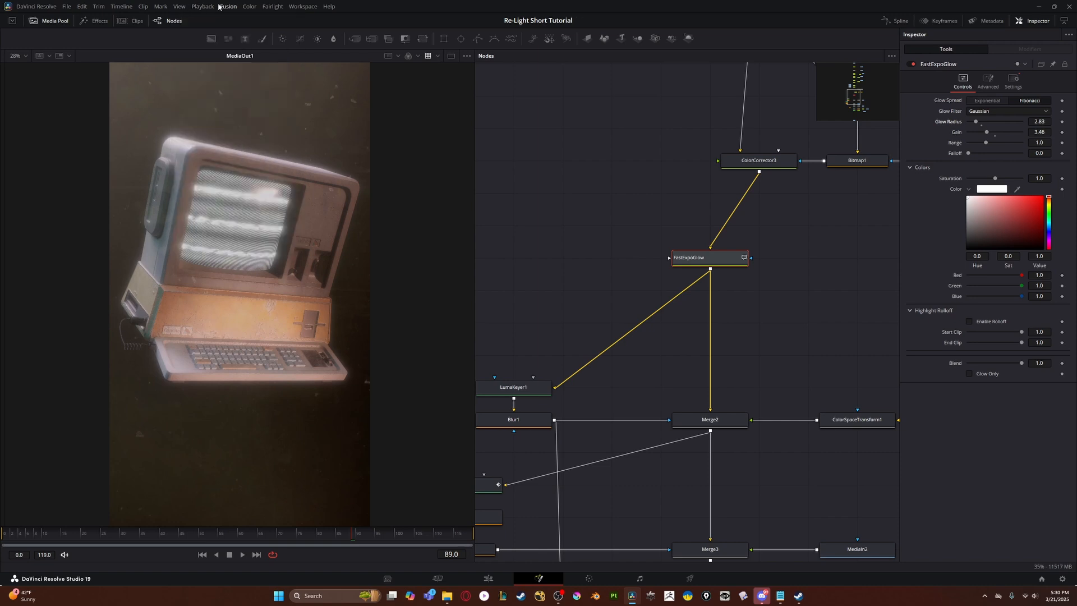
click(202, 6)
mouse_move(246, 35)
click(350, 53)
- Examine the glow on the computer's casing edges, screen and keyboard up close in the viewer
scroll(644, 250, down, 8)
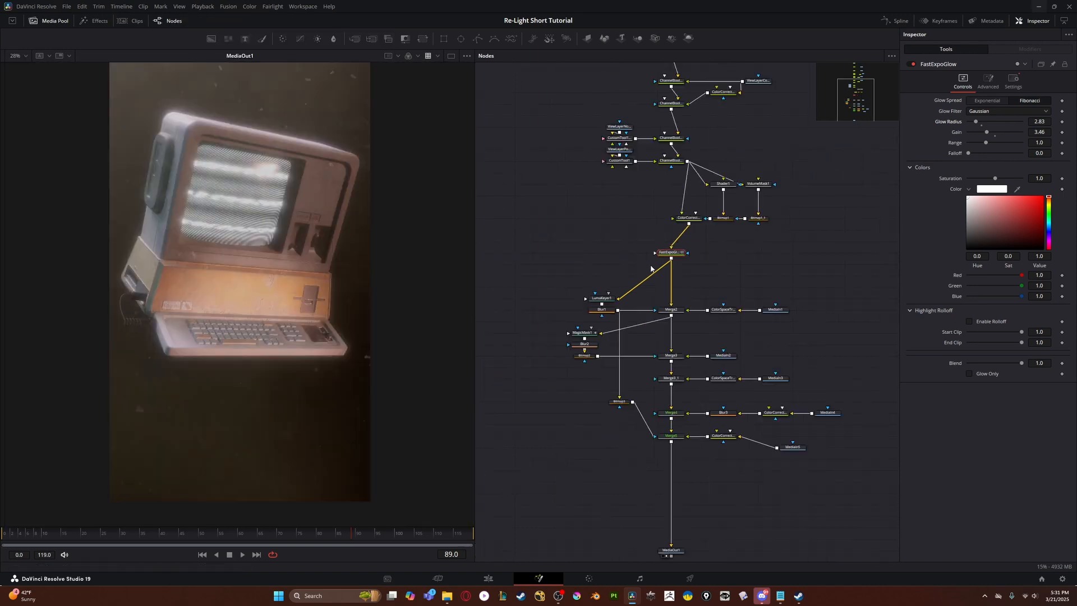
scroll(645, 251, up, 4)
scroll(521, 245, up, 2)
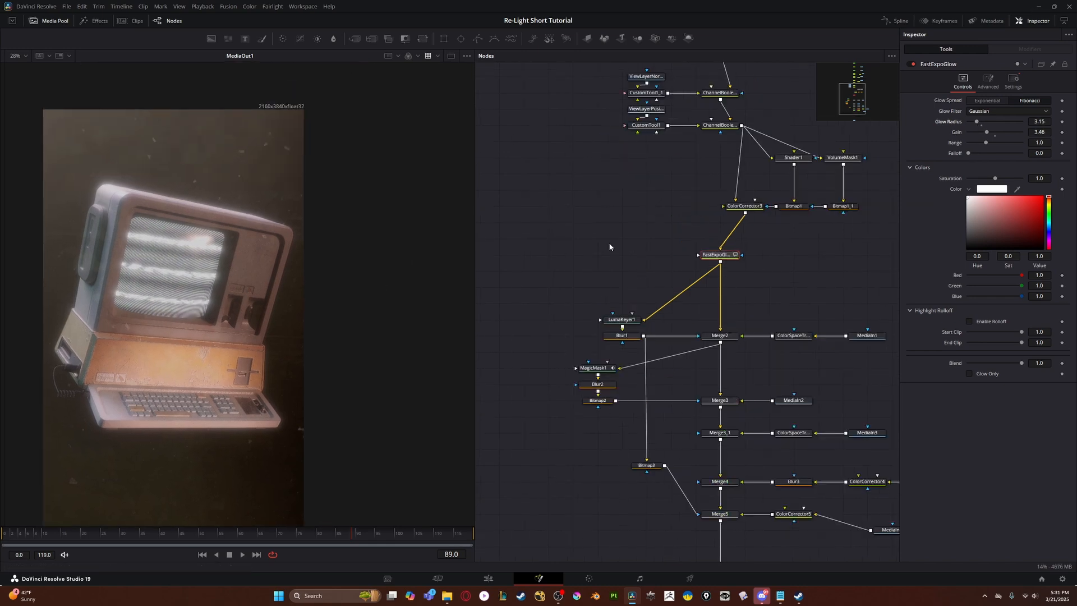
scroll(608, 243, down, 3)
scroll(90, 199, up, 6)
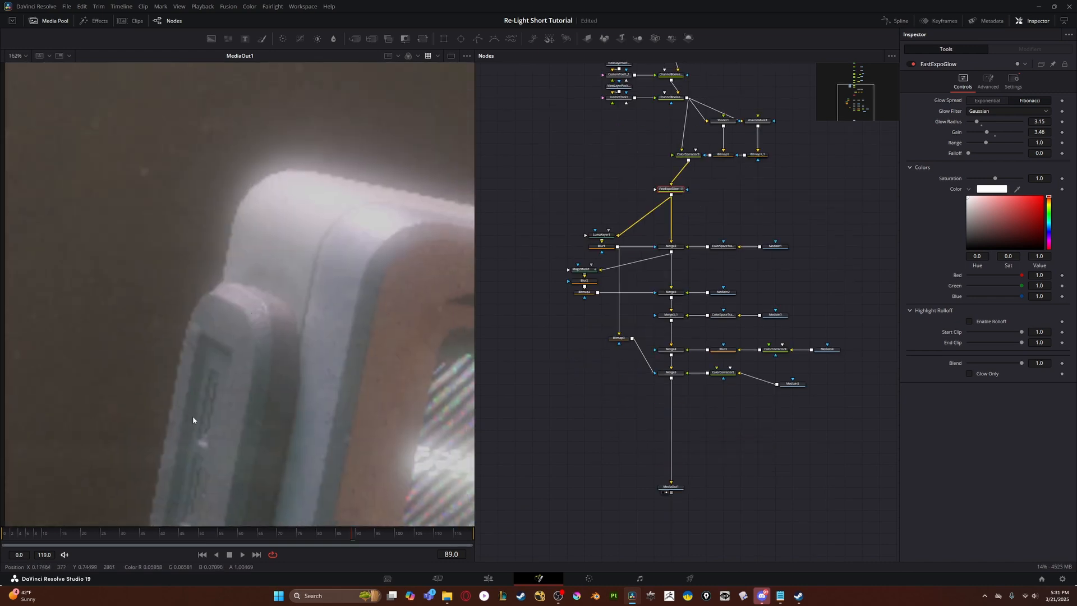
drag(193, 415, 90, 522)
drag(449, 449, 84, 263)
drag(363, 435, 95, 287)
drag(274, 421, 274, 345)
scroll(347, 329, down, 4)
scroll(338, 330, up, 2)
drag(337, 331, 383, 286)
scroll(383, 286, down, 2)
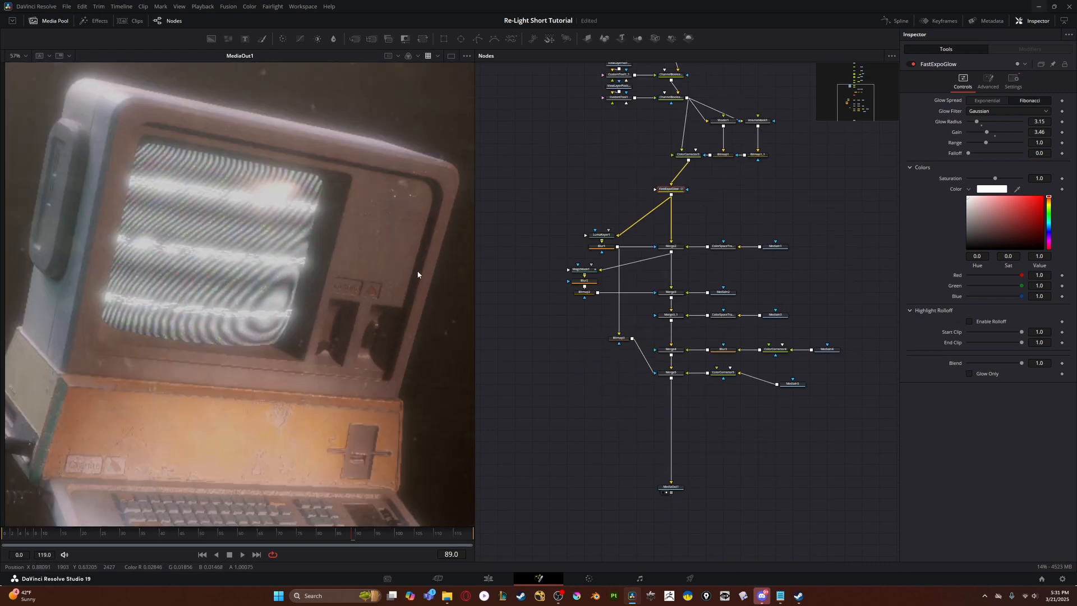
- Set the FastExpoGlow Glow Radius to 5.67, Range to 1.185 and Gain to 0.0
drag(975, 123, 968, 124)
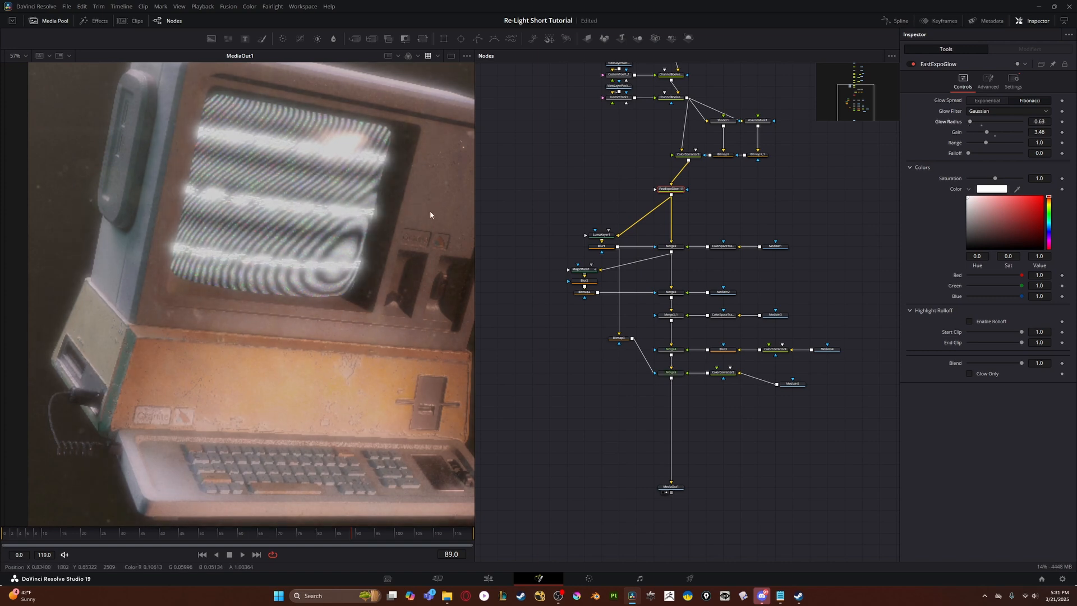
scroll(322, 248, down, 3)
scroll(323, 252, up, 3)
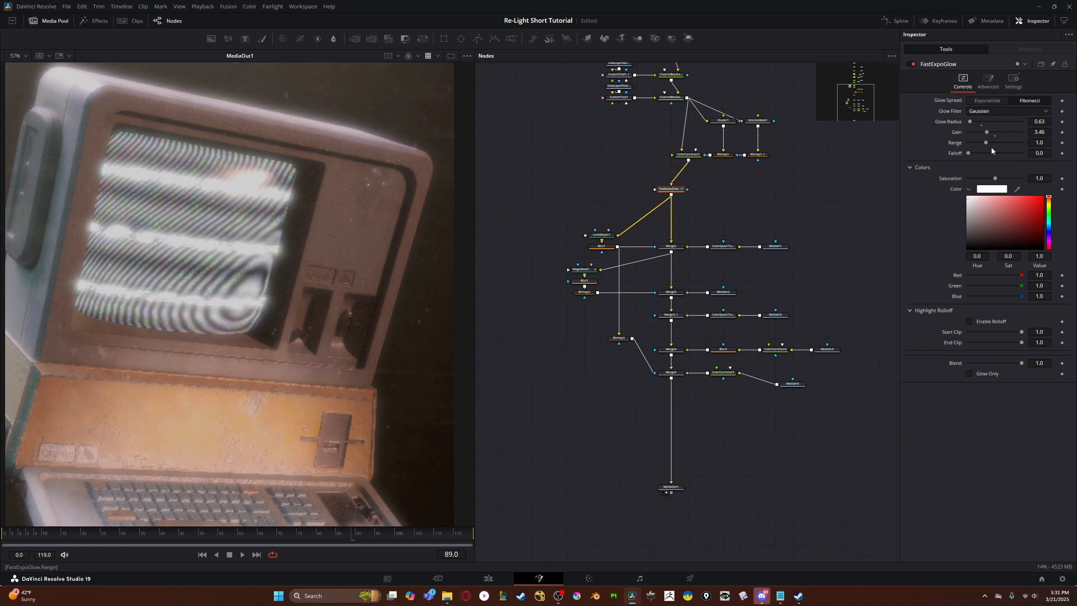
mouse_move(984, 143)
mouse_down()
mouse_move(983, 123)
mouse_move(969, 134)
mouse_up()
scroll(561, 180, down, 1)
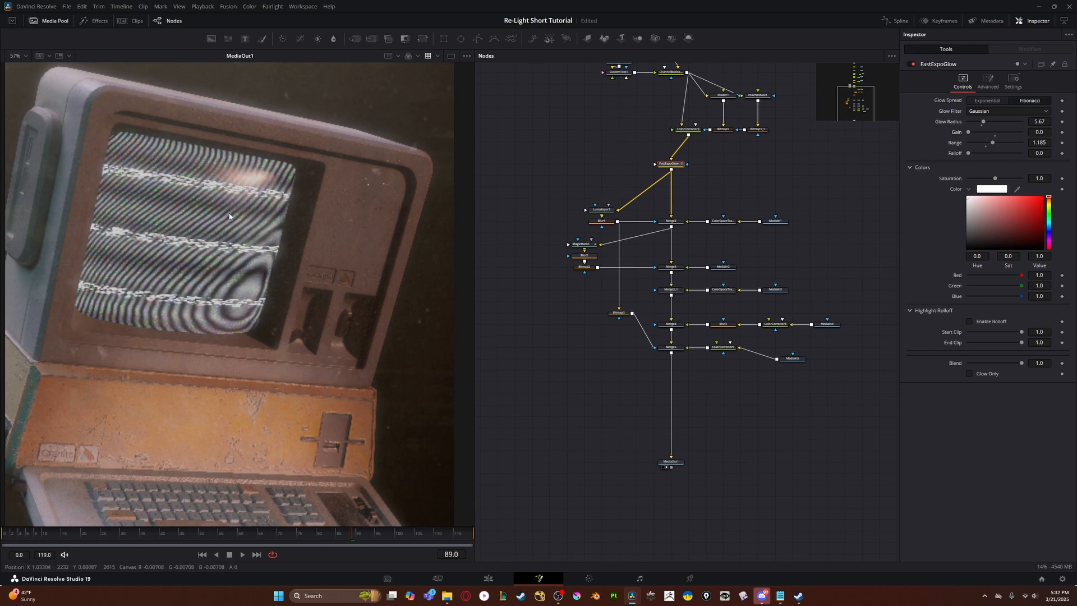
- Compare the render with the glow on and off, and set FastExpoGlow's Gain to 0.79 and Range to 1.0
drag(629, 162, 624, 203)
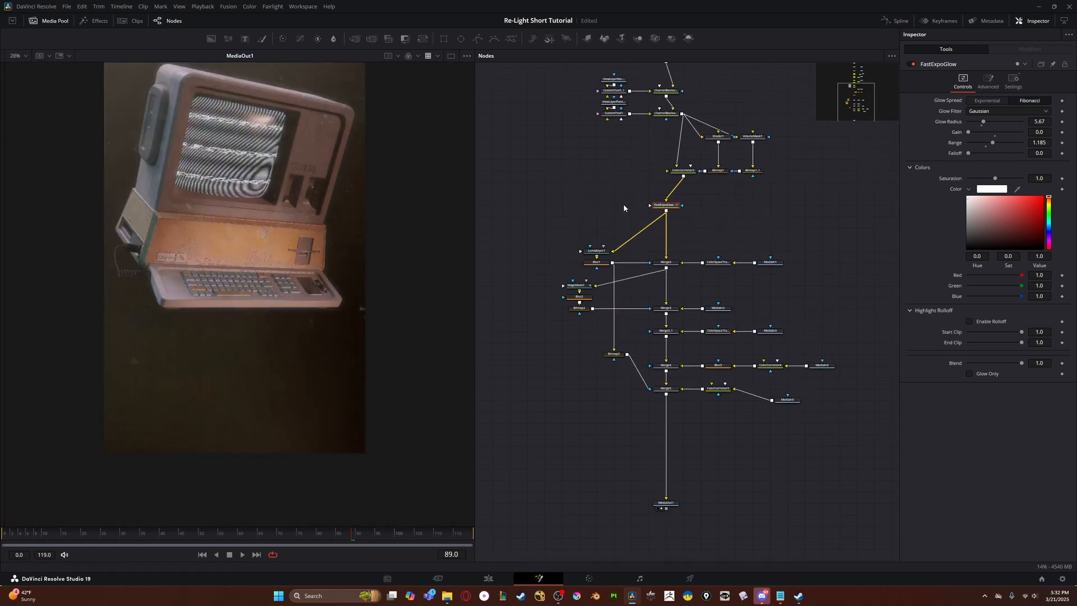
key(ctrl+p)
key(ctrl+p)
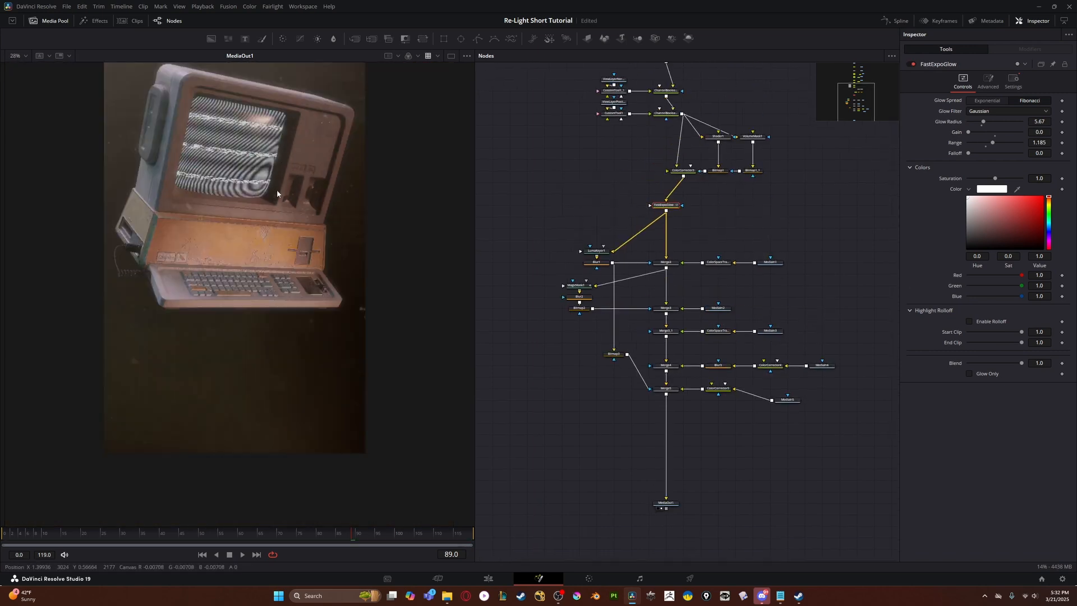
drag(968, 133, 973, 134)
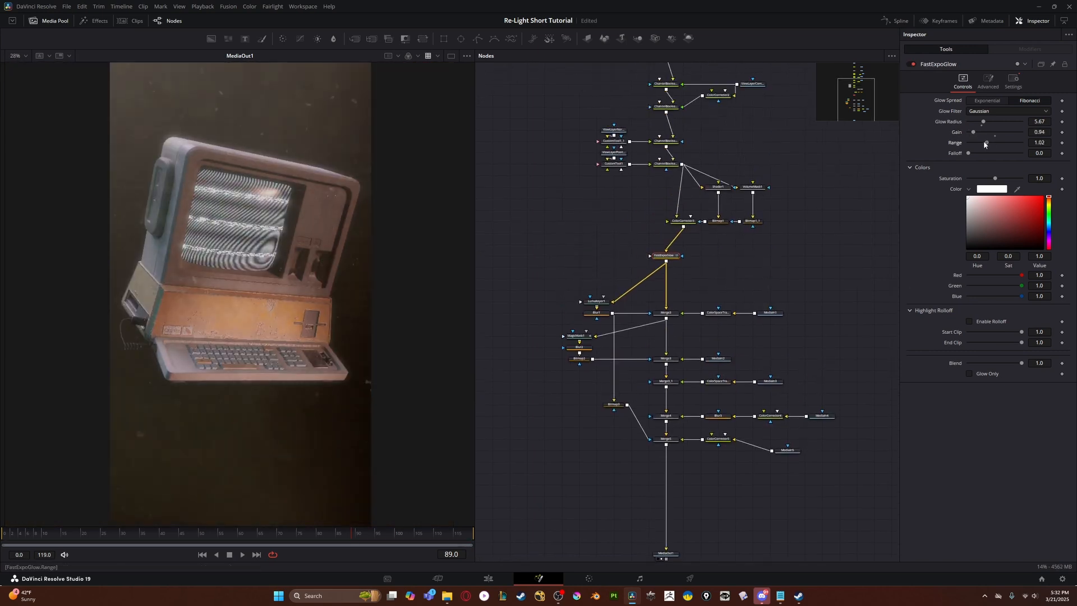
key(ctrl+p)
key(ctrl+p)
- Align MediaIn5 with the row of ColorCorrector5 and Merge5 in the node tree
scroll(655, 387, down, 3)
click(652, 373)
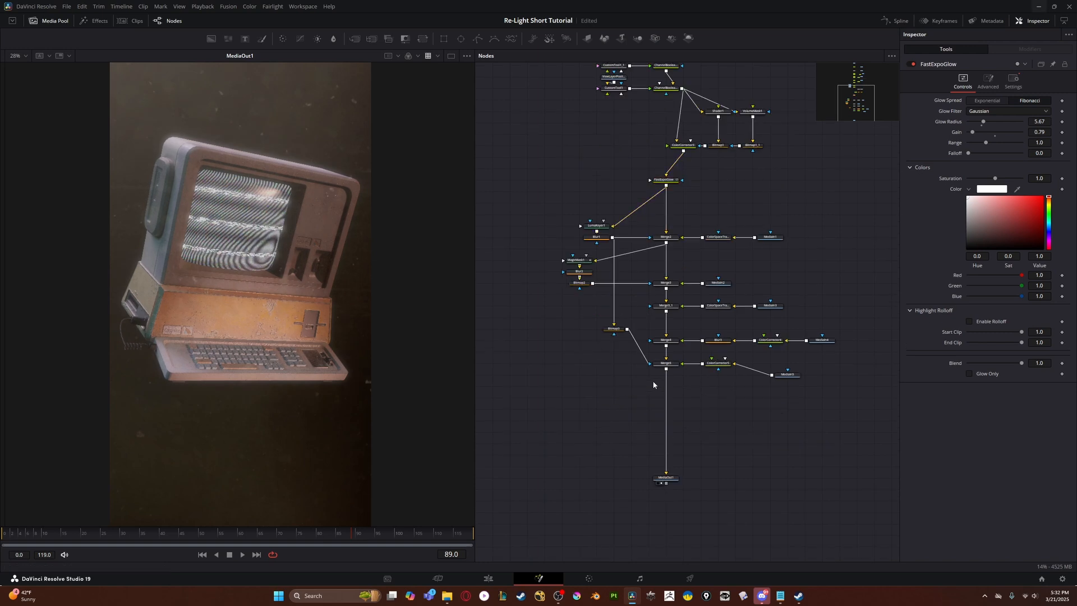
scroll(651, 374, up, 2)
drag(733, 429, 656, 364)
drag(765, 312, 789, 296)
drag(695, 197, 748, 374)
click(646, 198)
drag(628, 239, 630, 269)
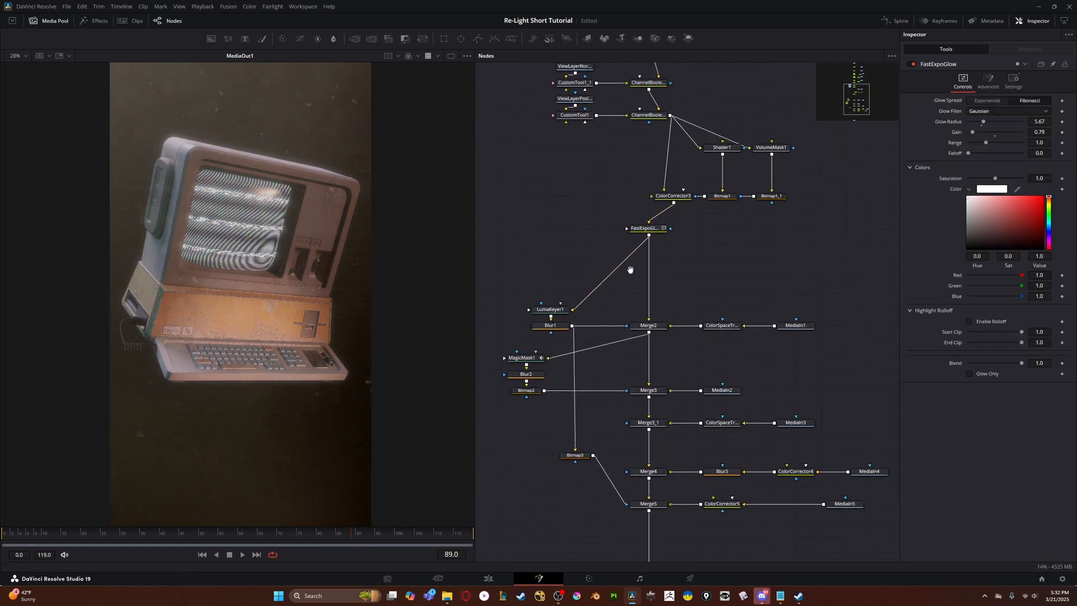
key(shift+space)
key(Escape)
key(shift+space)
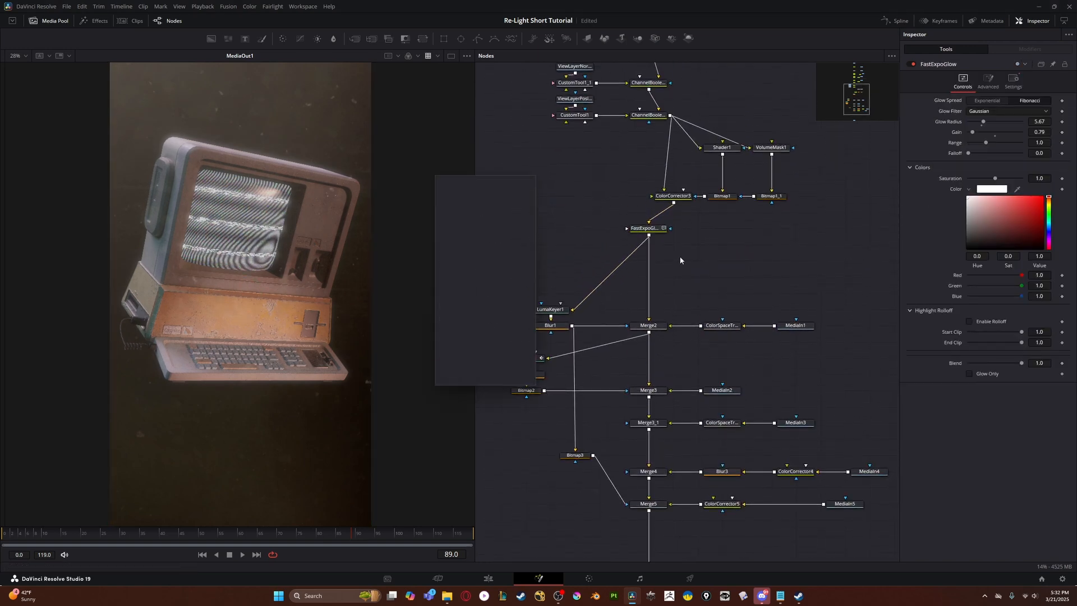
text(chroma)
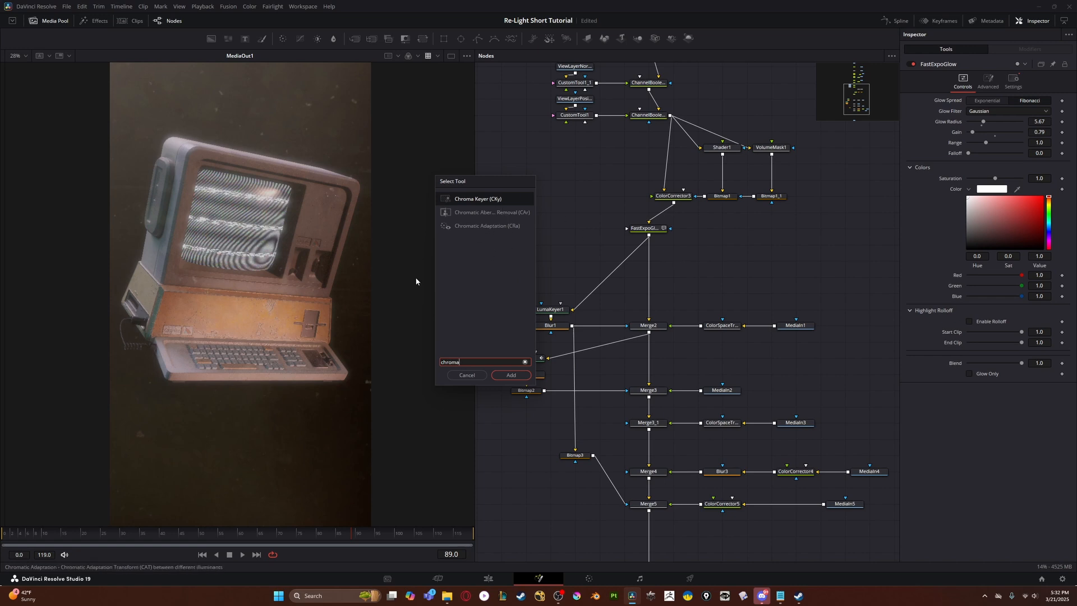
key(Escape)
- Find the Chromatic Aberration template in the effects library and insert it between FastExpoGlow and Merge2
click(93, 20)
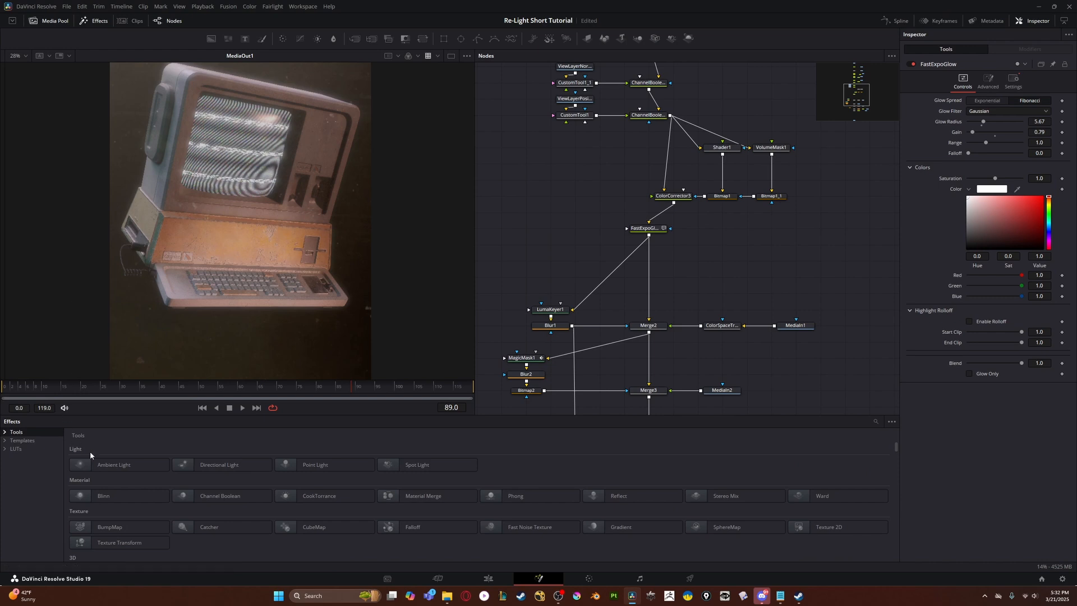
click(890, 421)
click(876, 421)
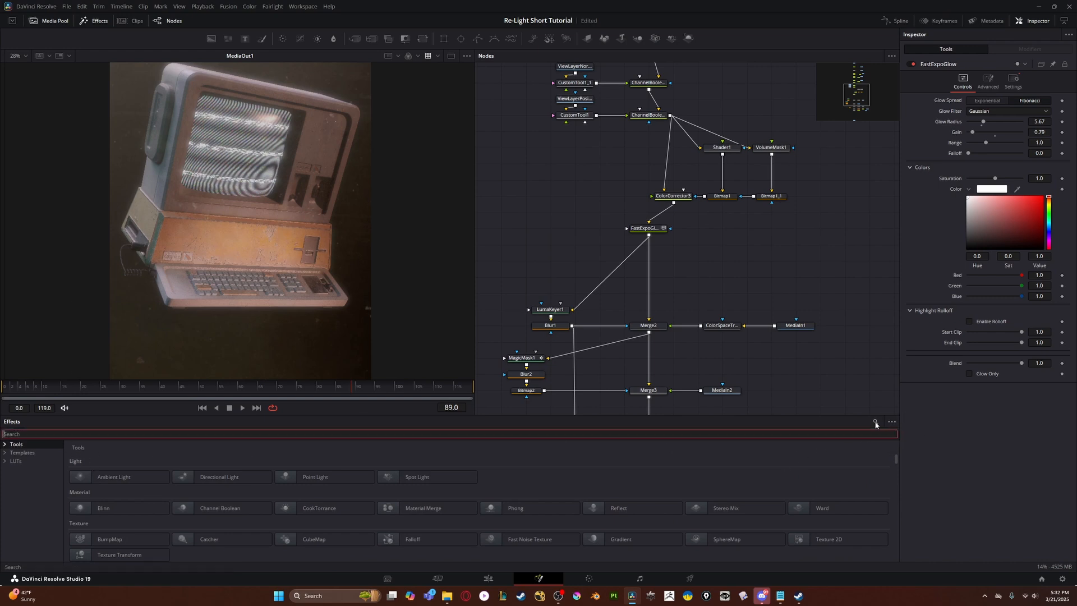
text(chr)
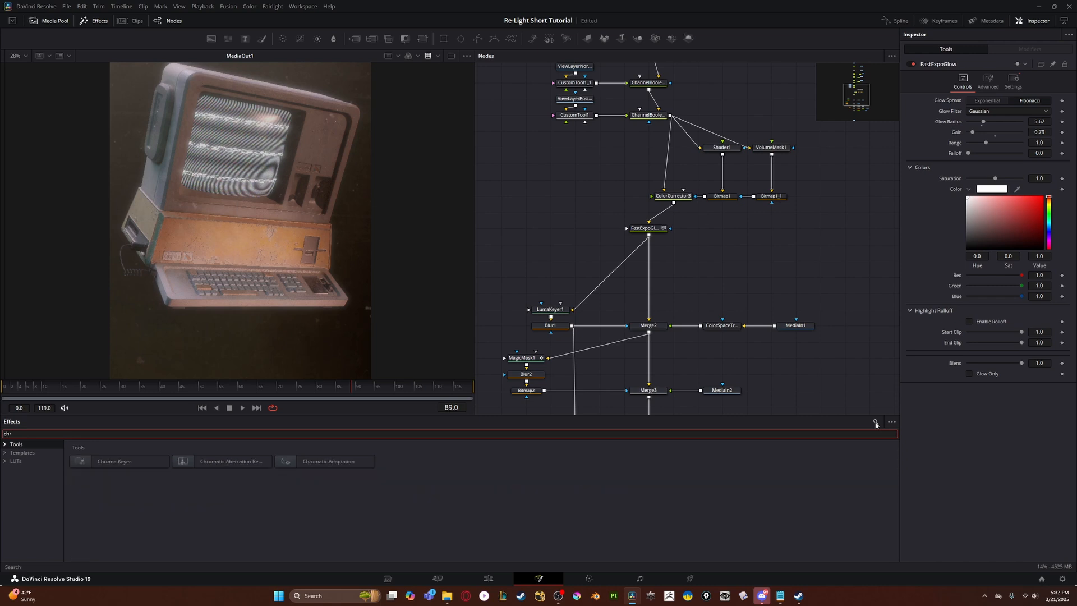
click(28, 452)
drag(125, 465, 651, 262)
- Rewire LumaKeyer1 so its input comes from ChromaticAberration instead of FastExpoGlow
scroll(641, 267, down, 1)
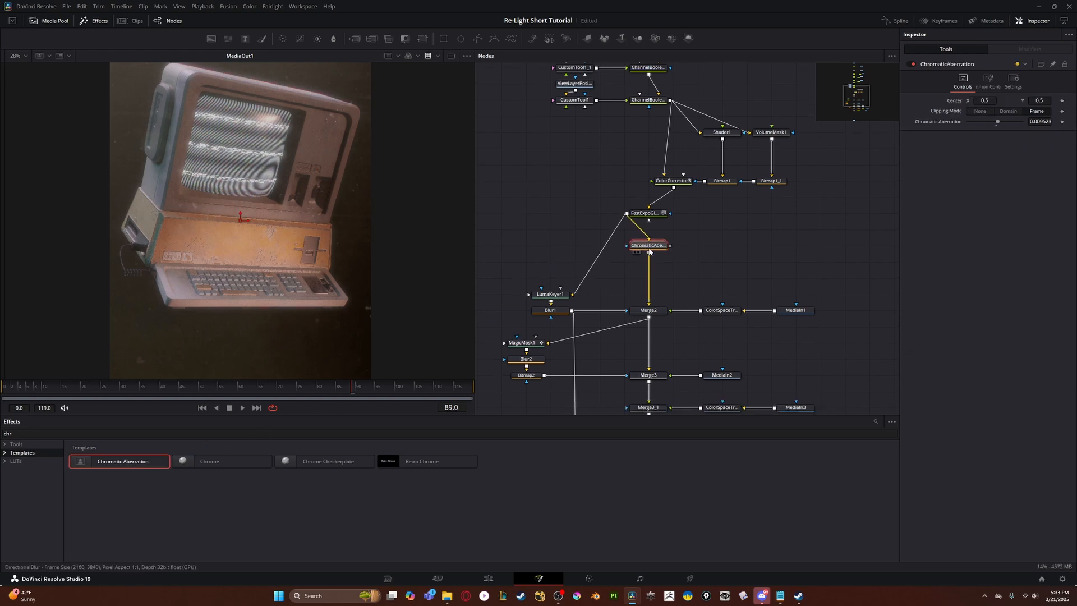
click(580, 277)
mouse_move(648, 248)
mouse_down()
mouse_move(601, 273)
mouse_move(649, 248)
mouse_up()
click(677, 209)
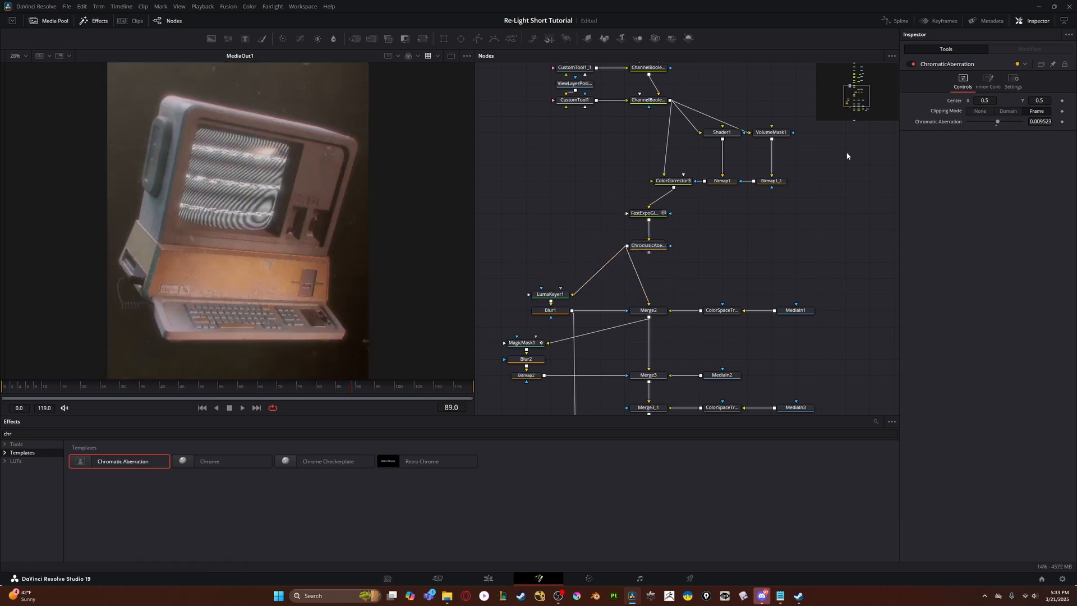
- Compare the image with and without Chromatic Aberration at 0.003, inspecting the computer's screen and edges up close
scroll(675, 206, up, 3)
scroll(310, 248, up, 4)
scroll(310, 247, down, 5)
click(571, 326)
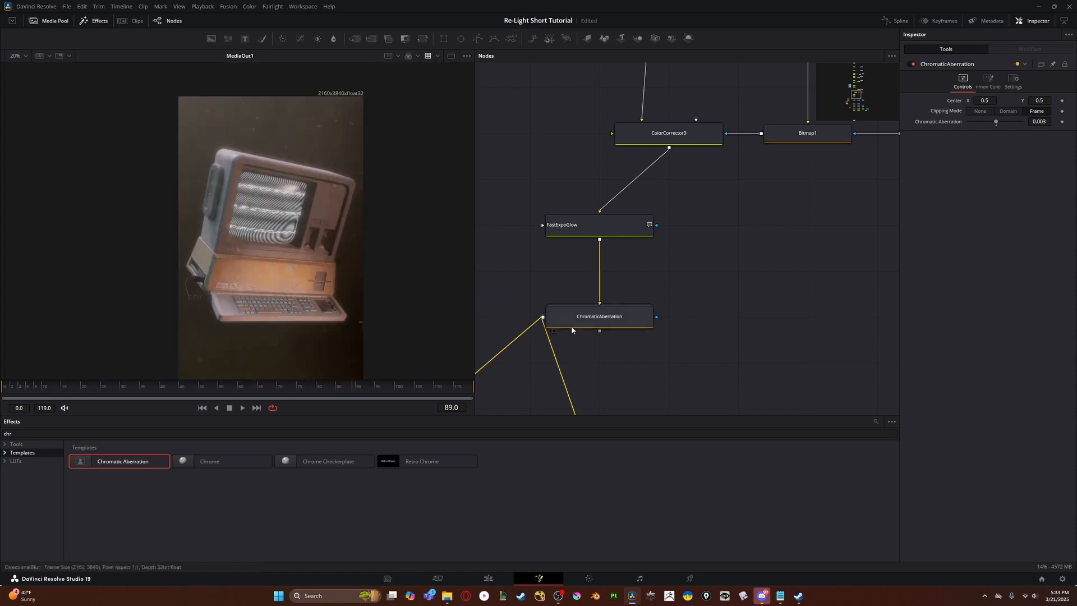
key(ctrl+p)
key(ctrl+p)
scroll(348, 235, up, 1)
key(ctrl+p)
scroll(348, 233, up, 2)
key(ctrl+p)
scroll(348, 233, down, 2)
scroll(210, 213, up, 4)
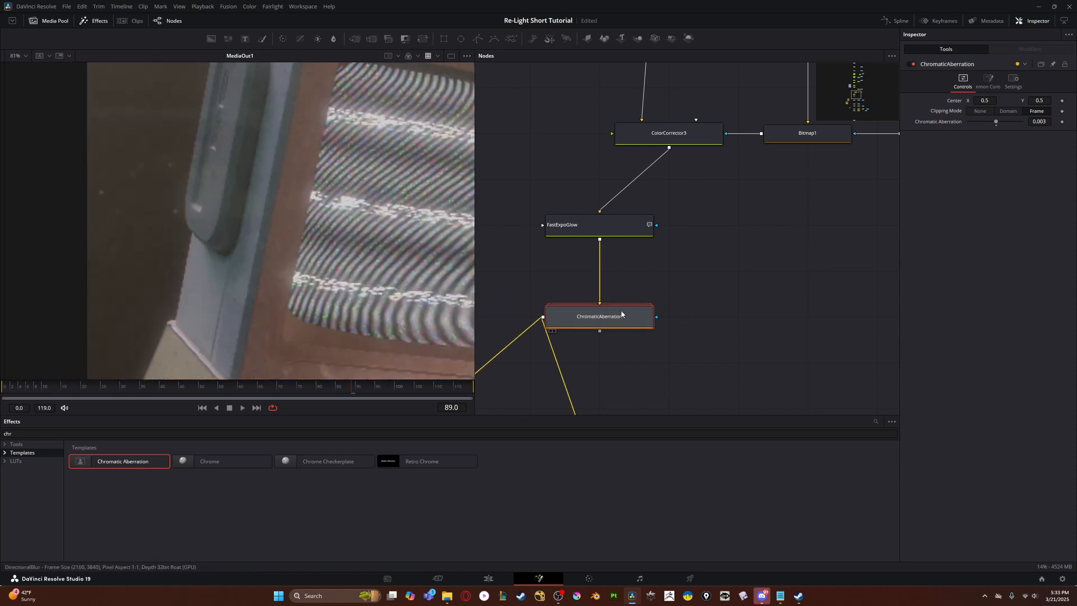
scroll(185, 101, down, 3)
scroll(365, 222, up, 3)
key(ctrl+p)
scroll(348, 235, down, 2)
key(ctrl+p)
- Set the Chromatic Aberration amount to 0.006
drag(996, 122, 998, 124)
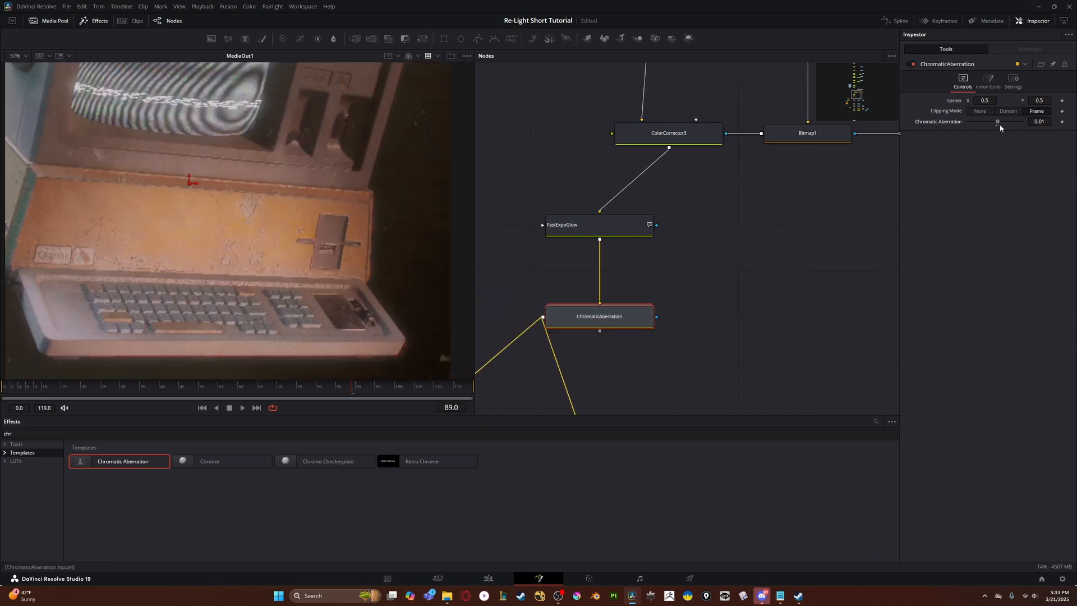
scroll(301, 235, down, 2)
scroll(613, 280, down, 6)
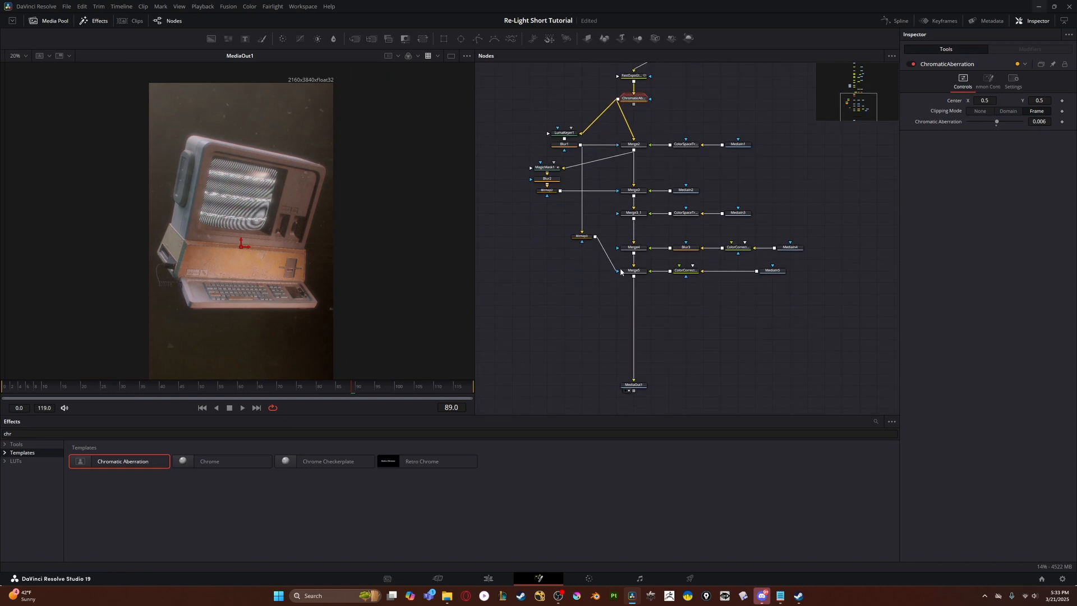
- Add a Film Grain (FGr) node and insert it between Merge5 and MediaOut1
scroll(623, 314, down, 2)
scroll(349, 275, down, 1)
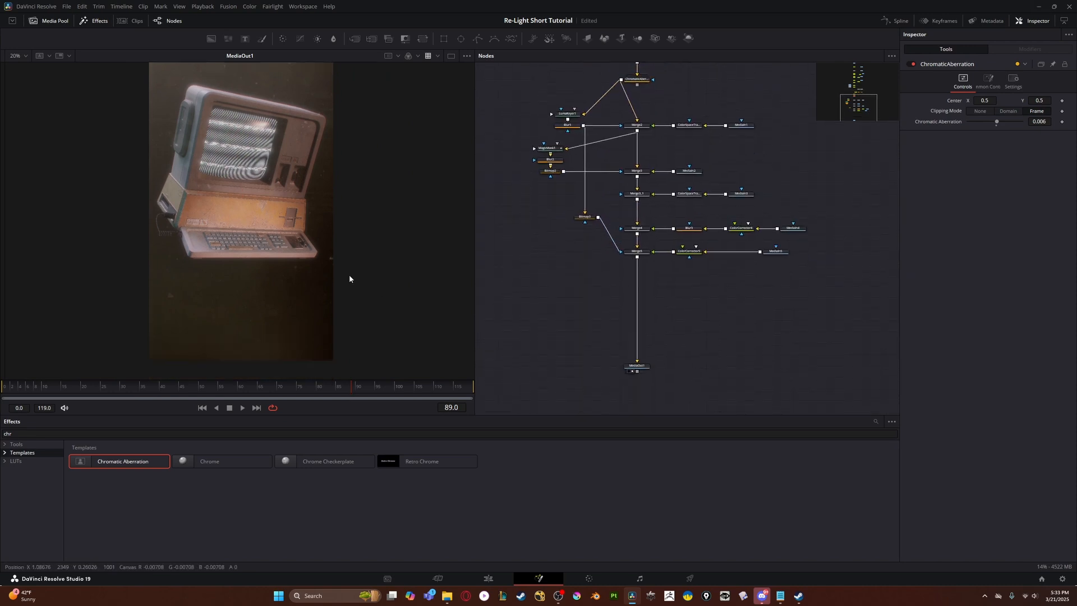
scroll(584, 291, up, 4)
scroll(608, 305, up, 2)
scroll(648, 247, down, 2)
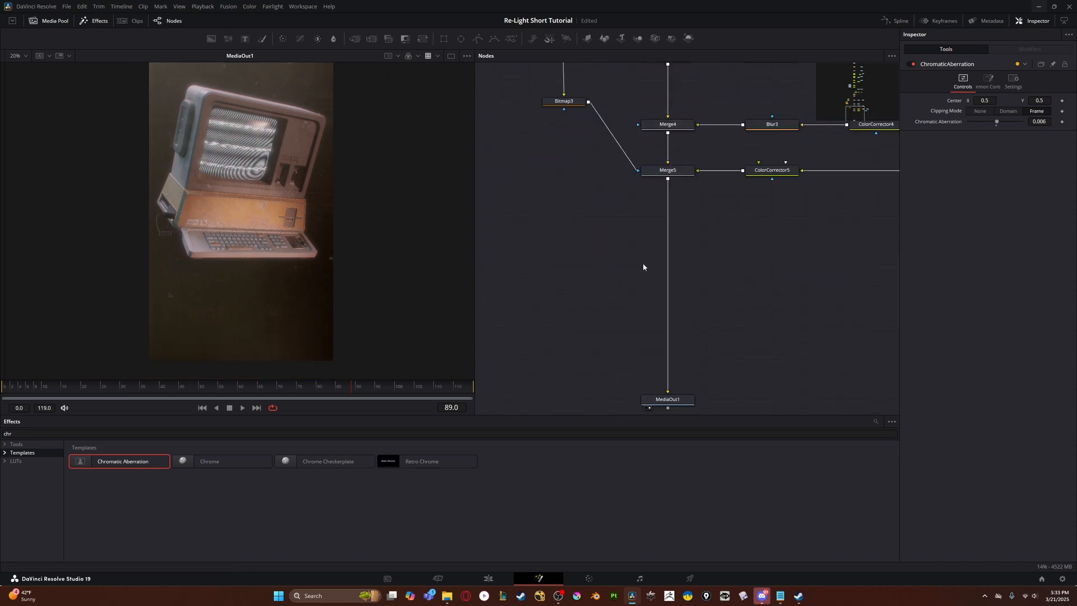
key(shift+space)
text(film)
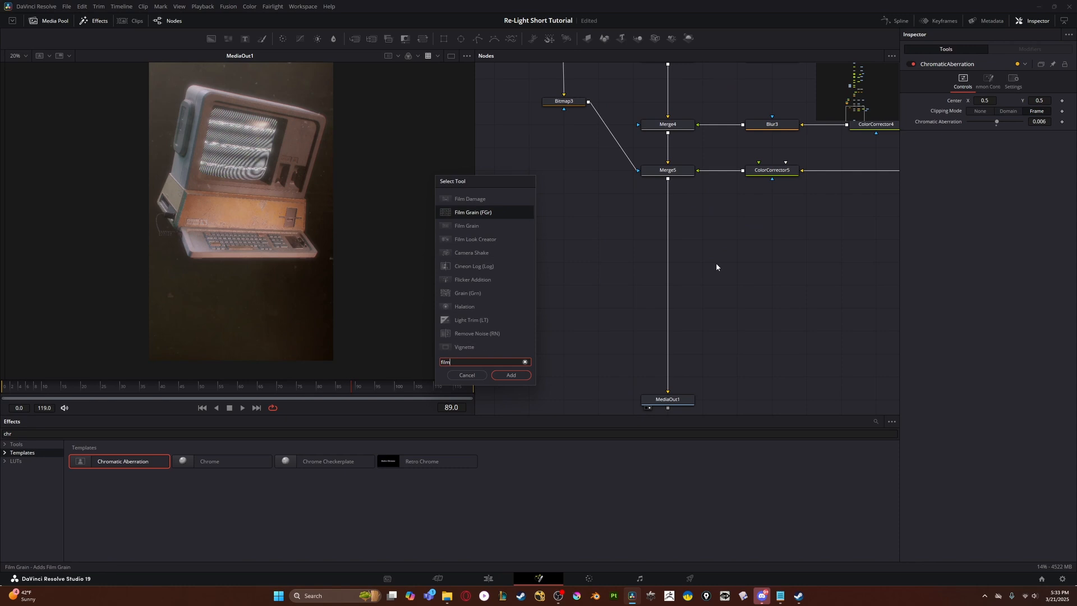
key(Return)
drag(580, 285, 650, 217)
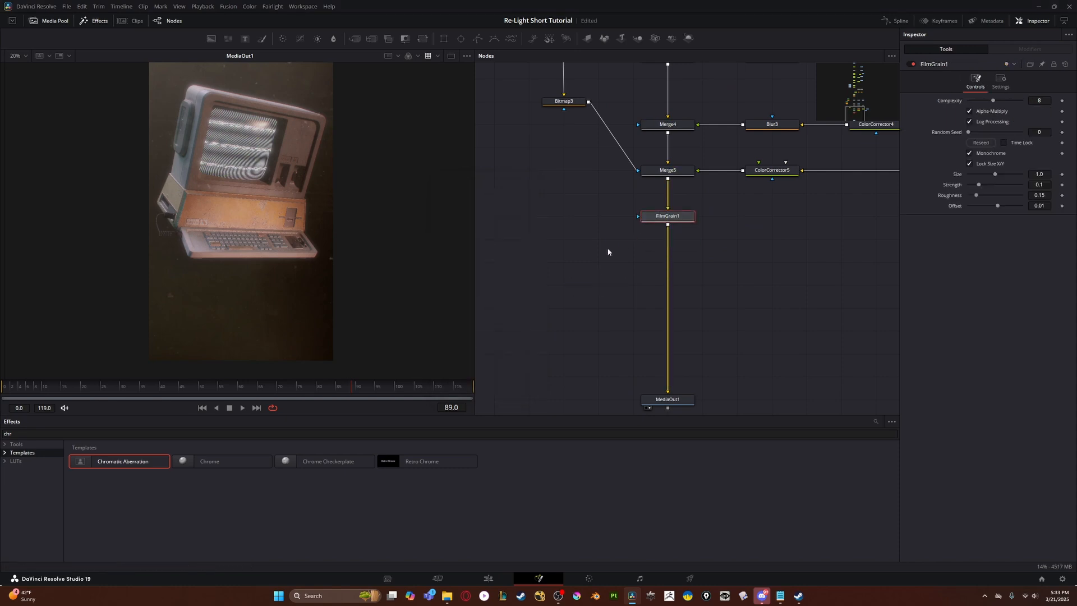
- Set FilmGrain1's Complexity to 16, Size to 0.5 and Strength to 0.0276
scroll(607, 254, down, 2)
scroll(261, 232, up, 3)
scroll(271, 229, up, 3)
drag(1004, 102, 1021, 101)
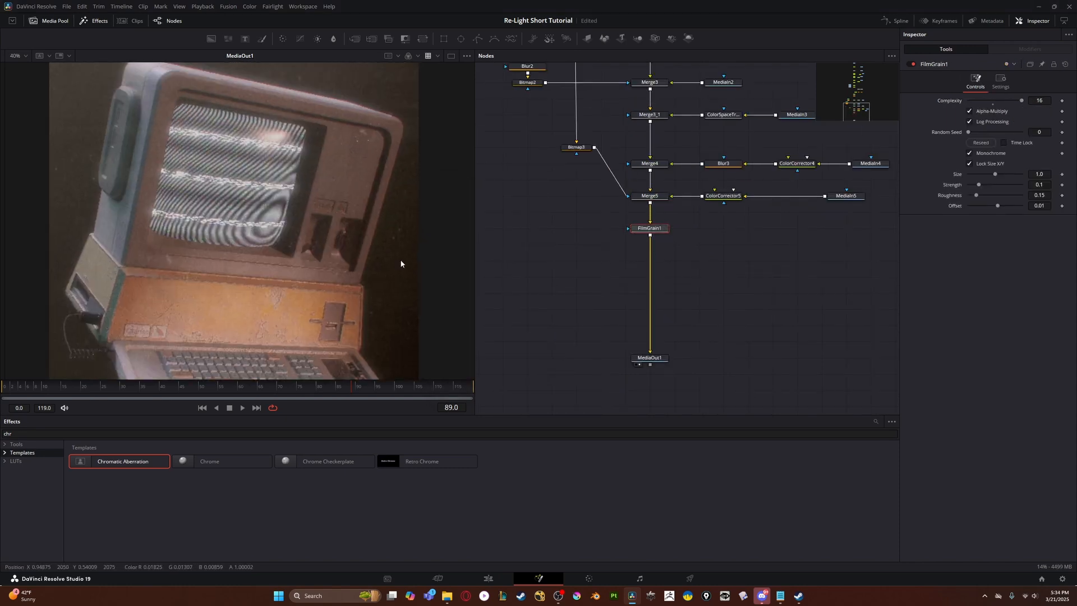
drag(1007, 177, 975, 185)
scroll(264, 189, down, 3)
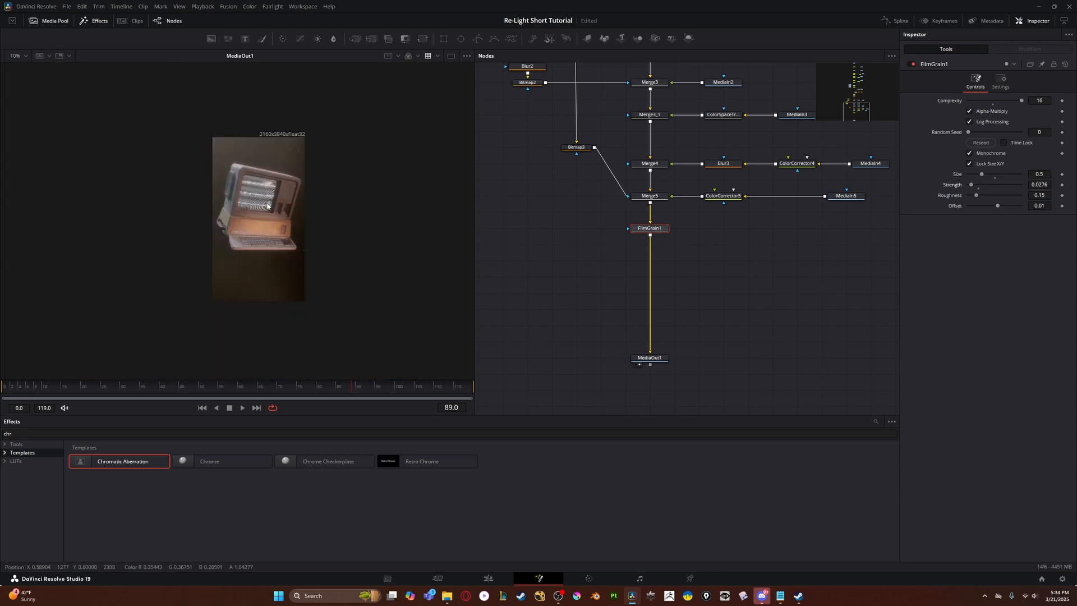
- Compare the image with and without FilmGrain1, and set its Strength to 0.0433 and Offset to 0.019
scroll(264, 199, up, 1)
scroll(892, 209, up, 1)
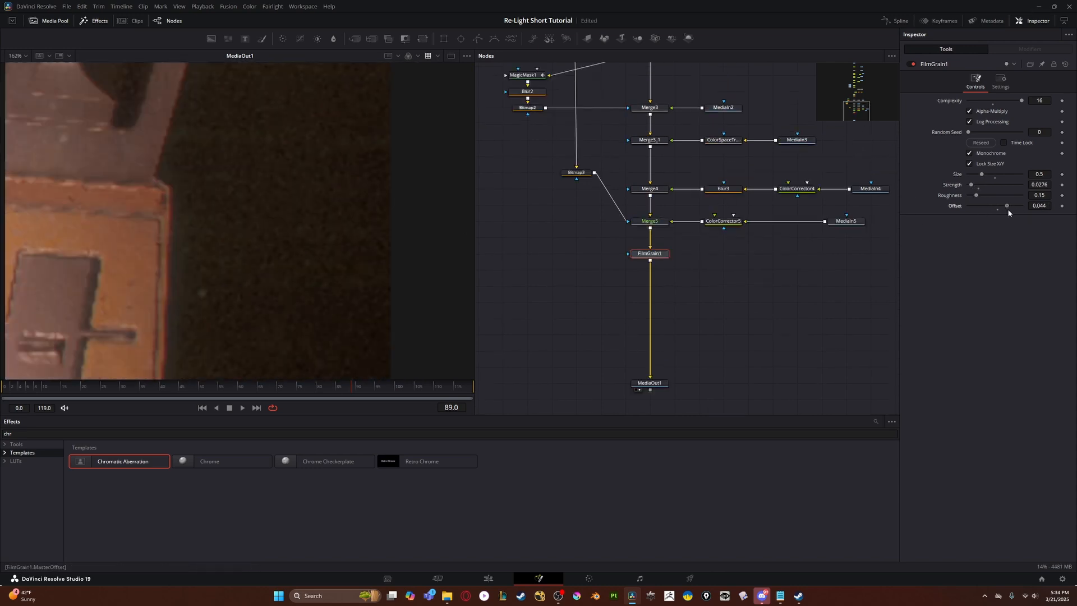
drag(1008, 212, 1004, 225)
key(ctrl+p)
key(ctrl+p)
drag(971, 184, 1000, 206)
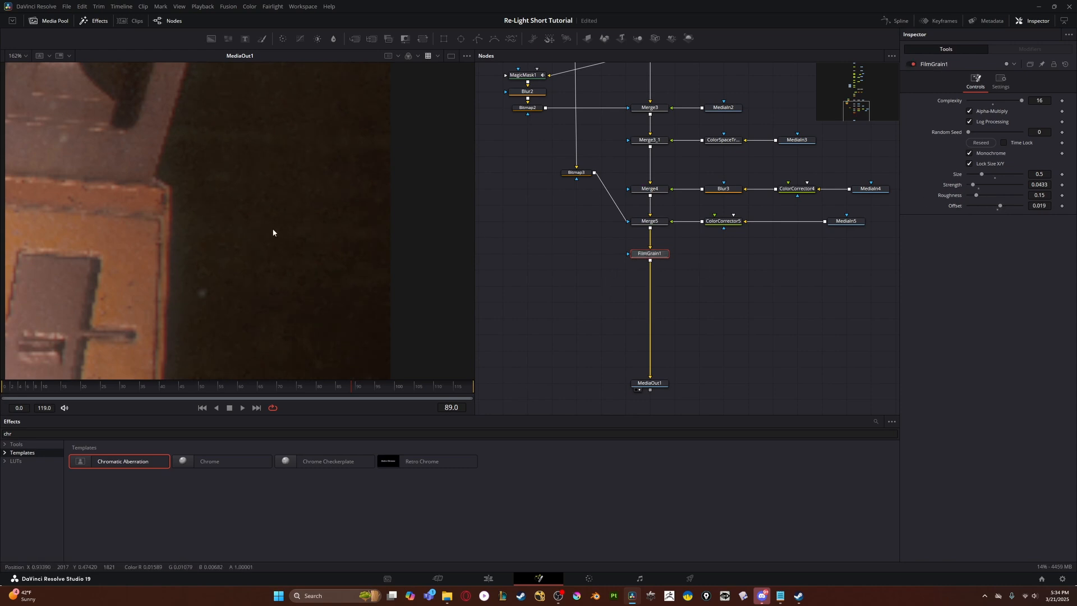
- Change the Timeline Playback Resolution and examine the film grain around the computer's screen and casing
key(ctrl+f)
scroll(292, 227, up, 3)
click(202, 6)
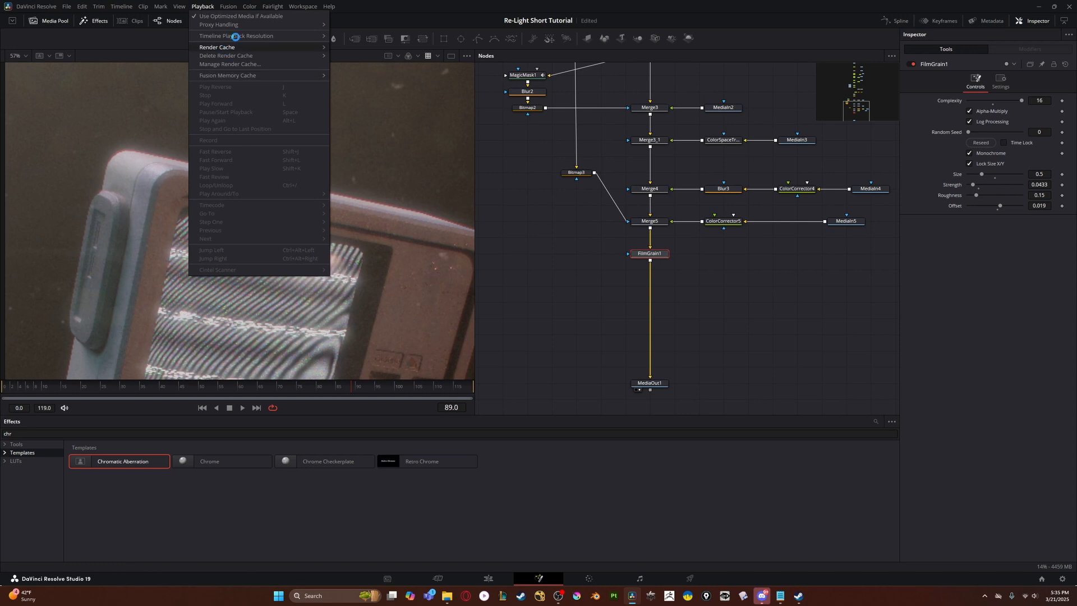
mouse_move(236, 37)
click(203, 7)
scroll(219, 185, down, 4)
scroll(202, 204, up, 4)
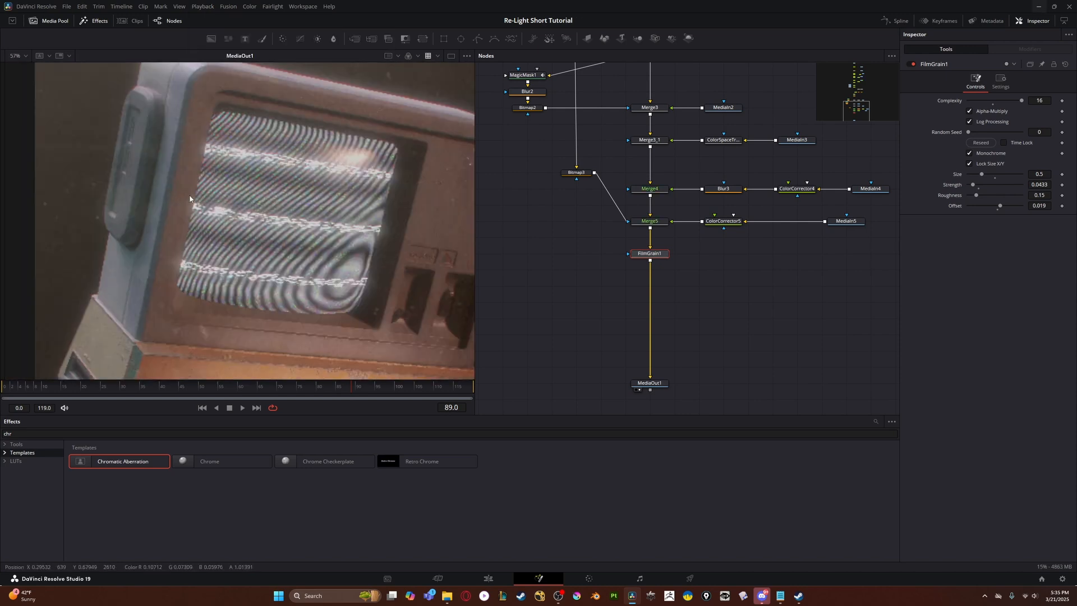
scroll(163, 221, down, 1)
scroll(160, 221, down, 2)
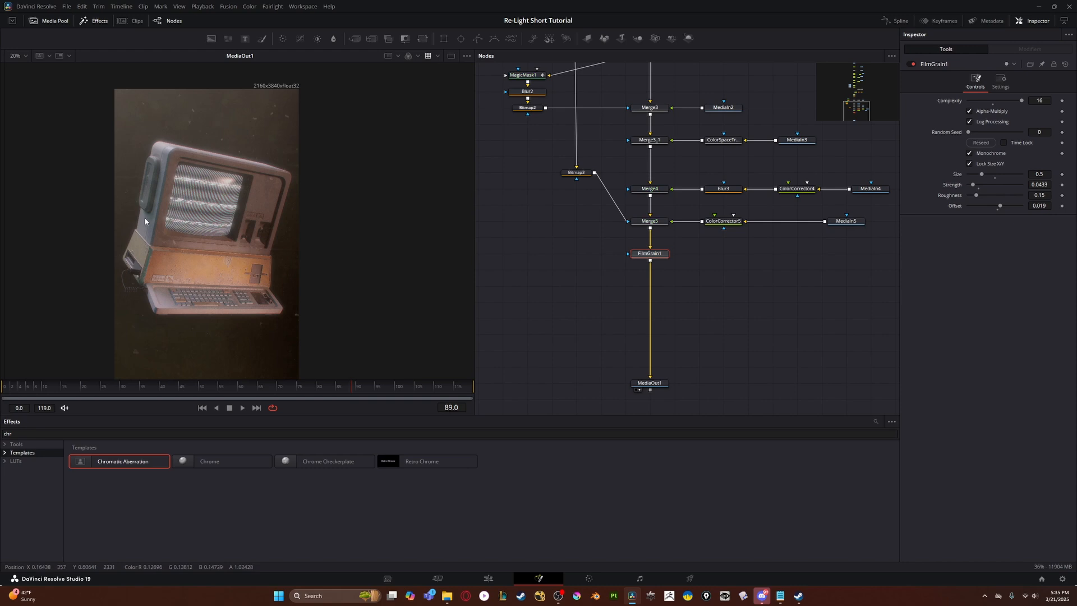
- Check the grain near the disk drive and set FilmGrain1's Size to 0.72 and Strength to 0.0669
scroll(297, 286, up, 4)
scroll(299, 290, down, 3)
drag(299, 290, 242, 328)
scroll(278, 211, up, 4)
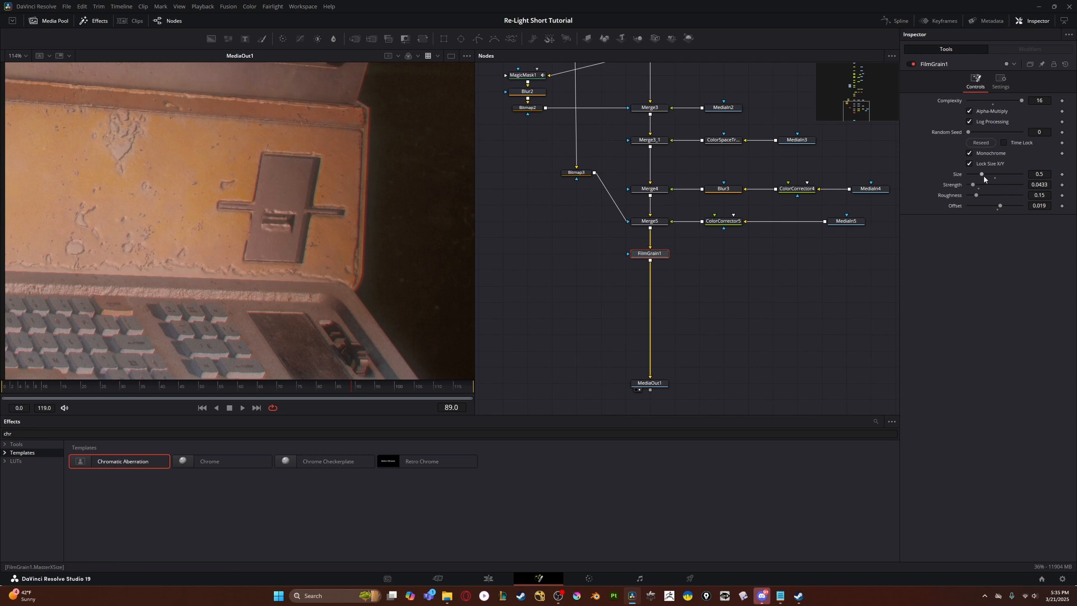
drag(983, 175, 990, 179)
scroll(336, 212, down, 6)
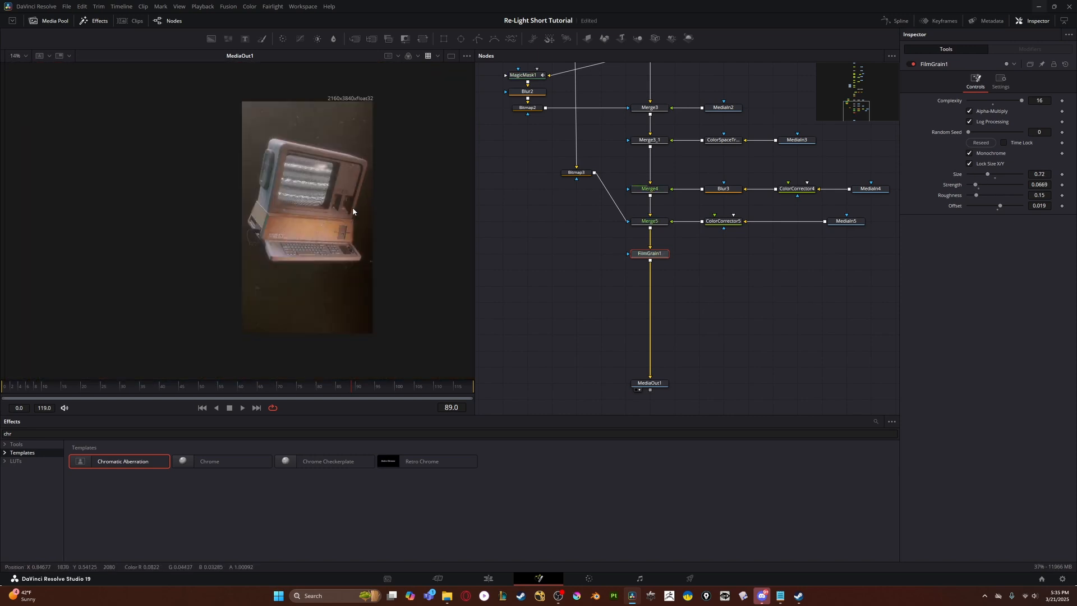
scroll(352, 211, up, 3)
- Add a Cineon Log (Log) node after FilmGrain1, followed by a Sharpen (Shrp) node
key(shift+space)
text(film)
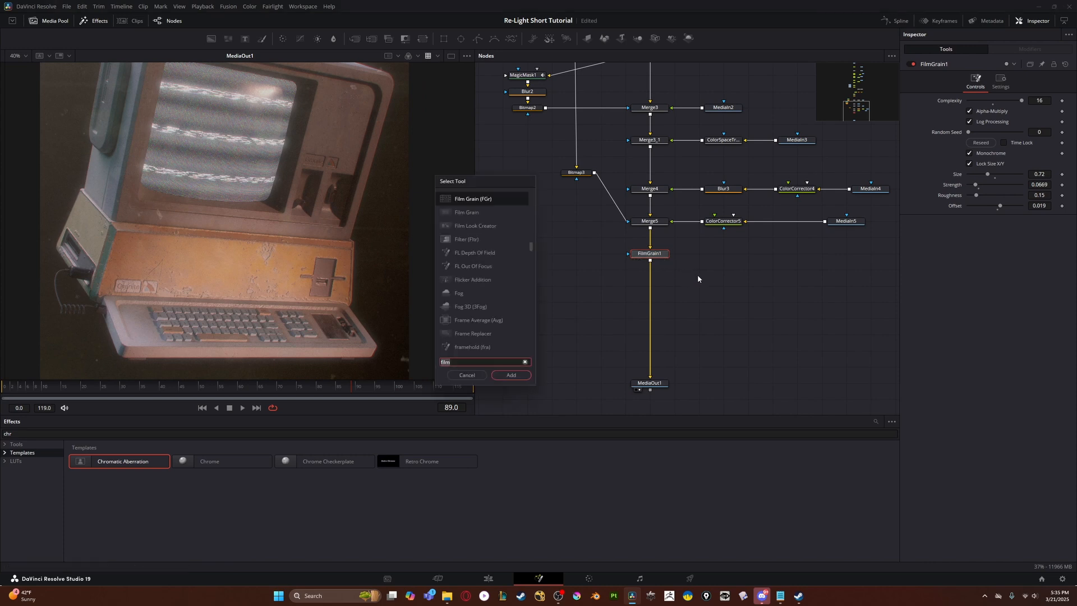
text(log)
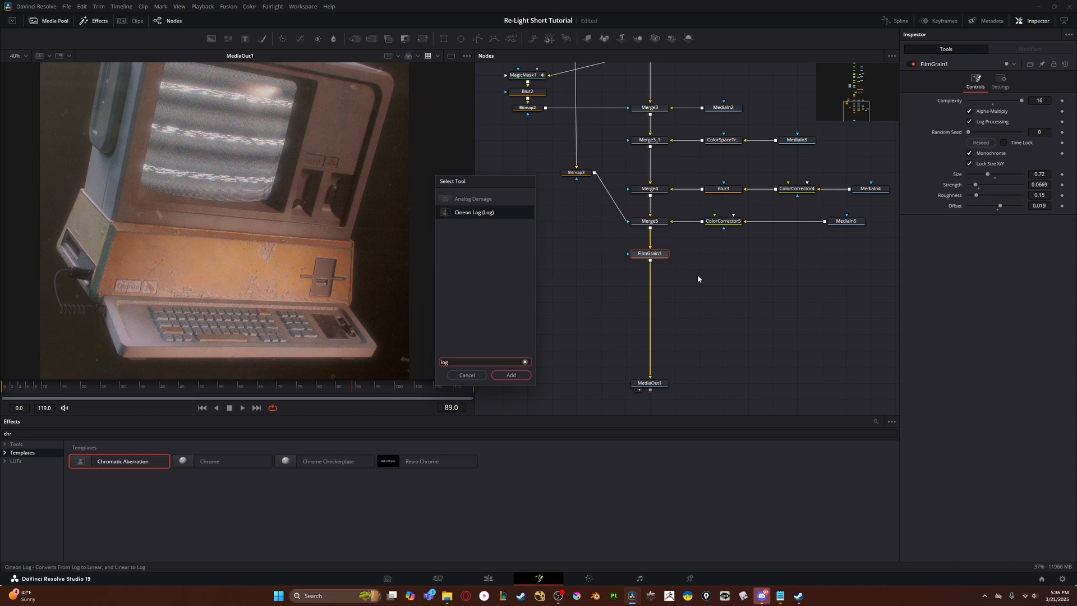
key(Return)
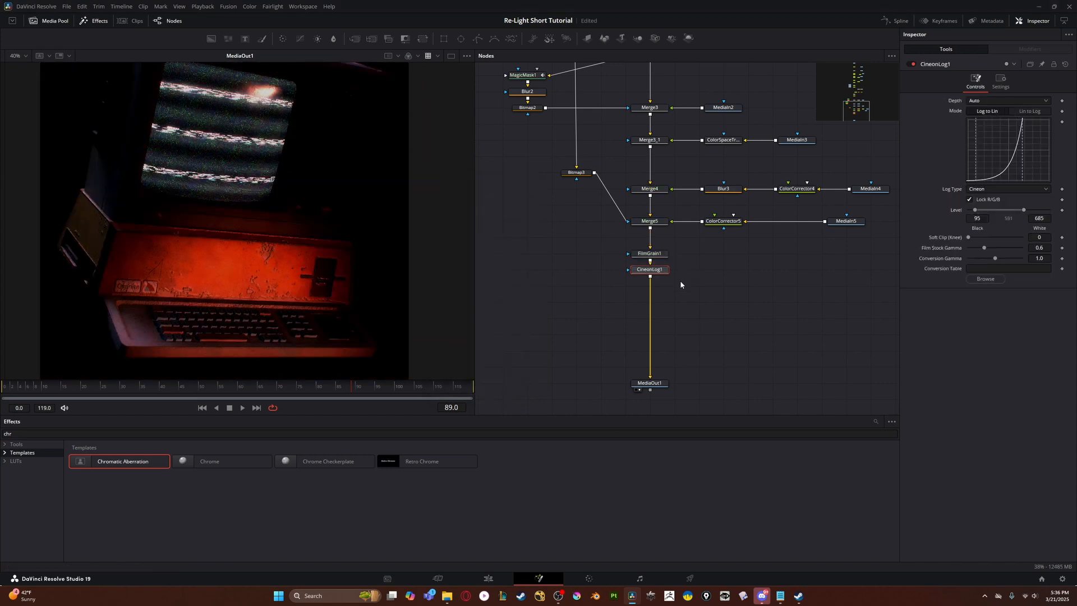
key(shift+space)
text(shar)
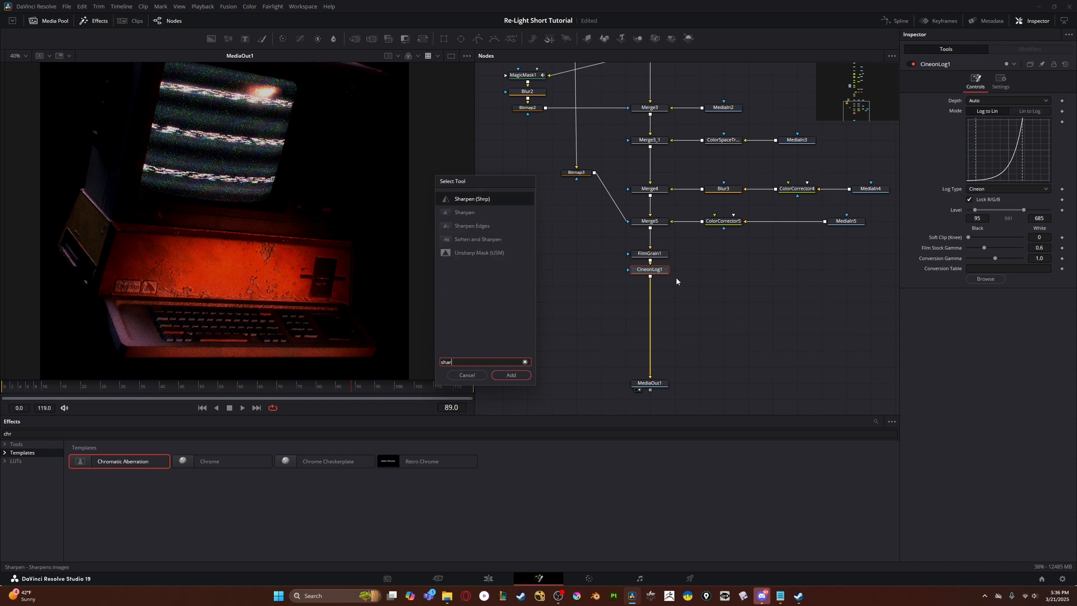
key(Return)
- Add a second Cineon Log (Log) node between Sharpen1 and MediaOut1
key(shift+space)
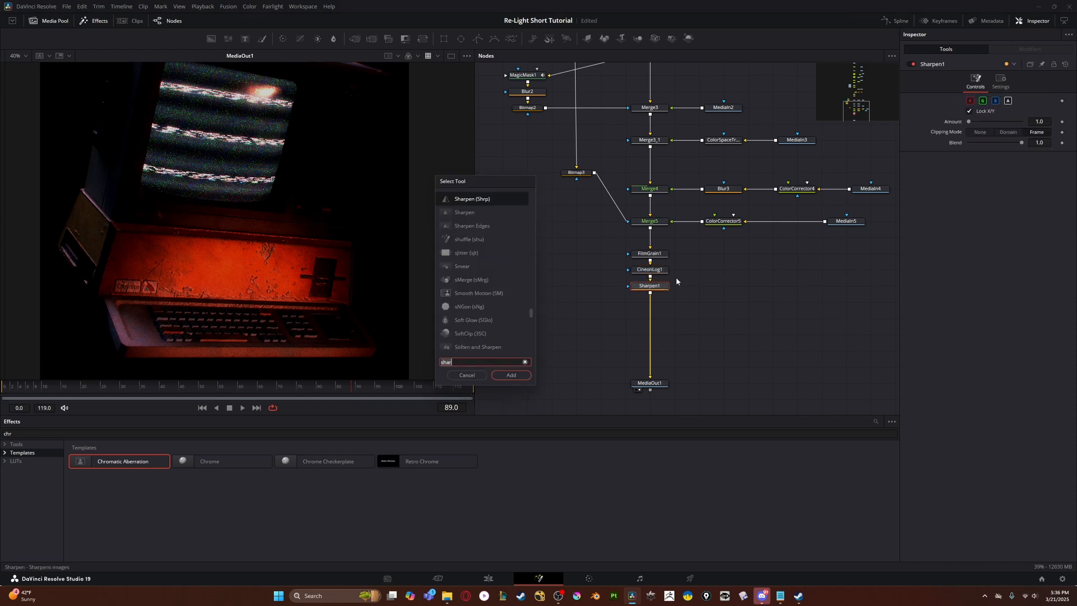
text(log)
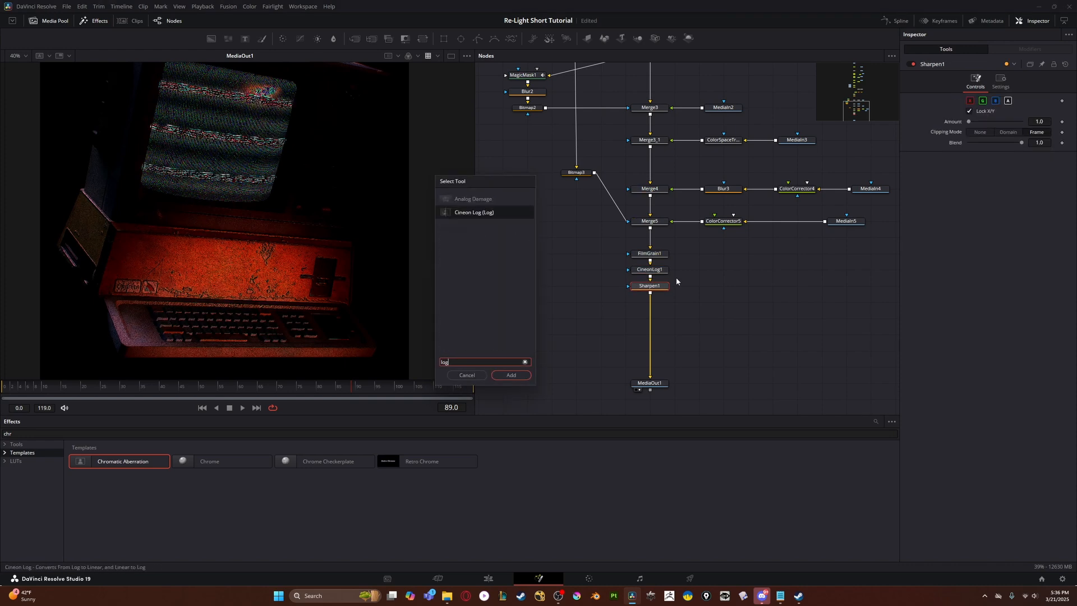
key(Return)
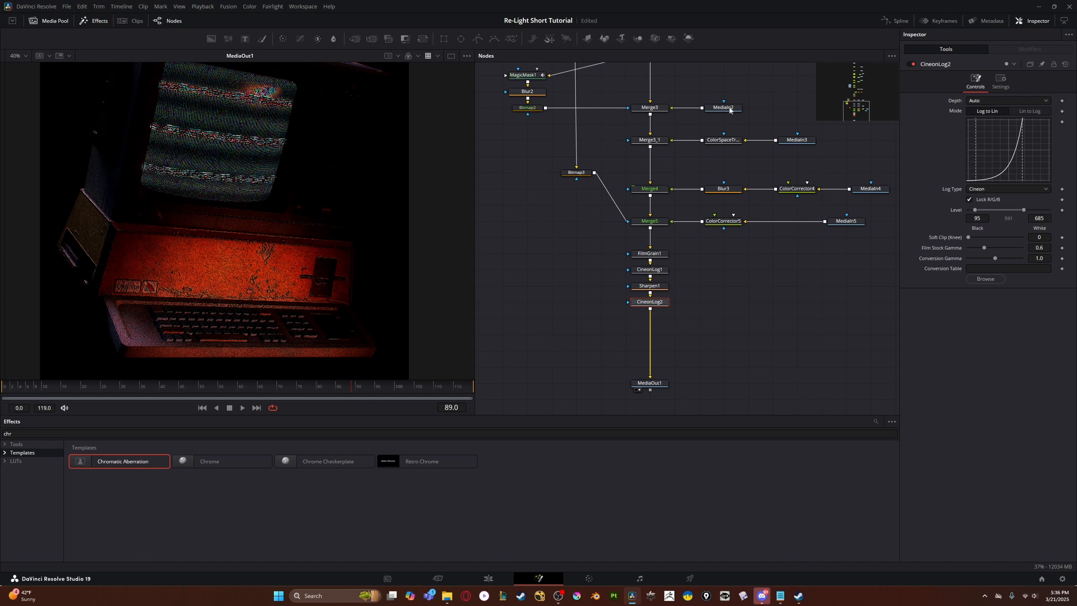
- Set CineonLog1's mode to Lin to Log and CineonLog2's mode to Log to Lin
click(1035, 112)
click(650, 270)
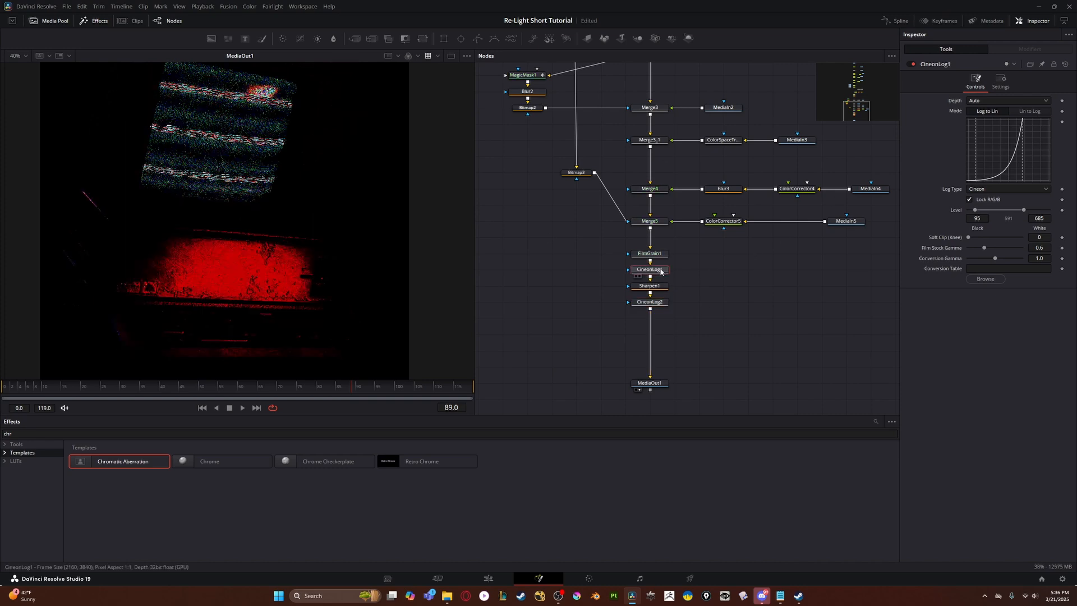
click(1035, 111)
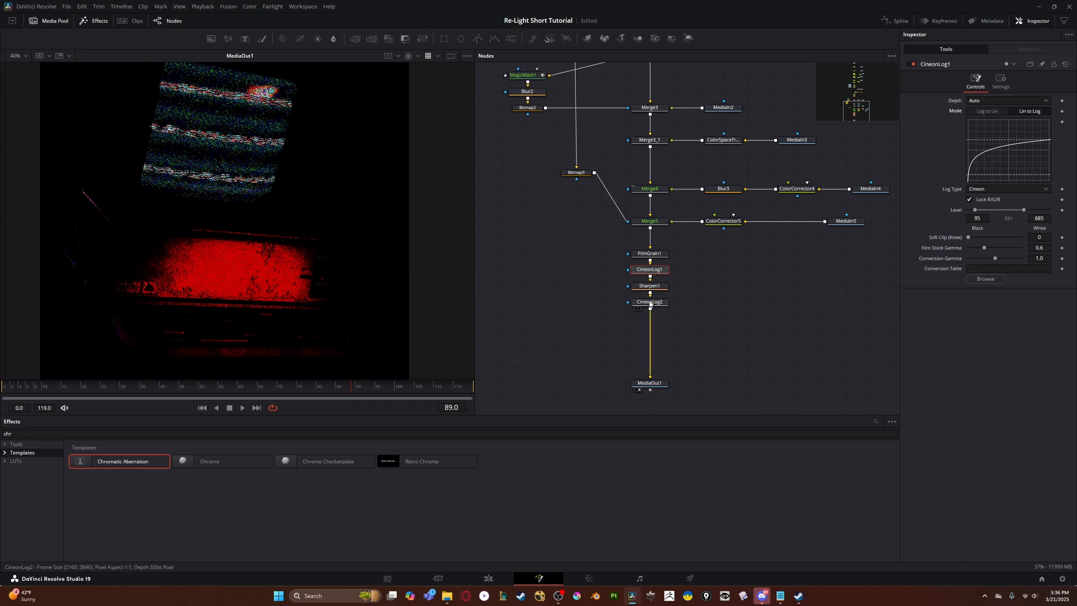
click(650, 302)
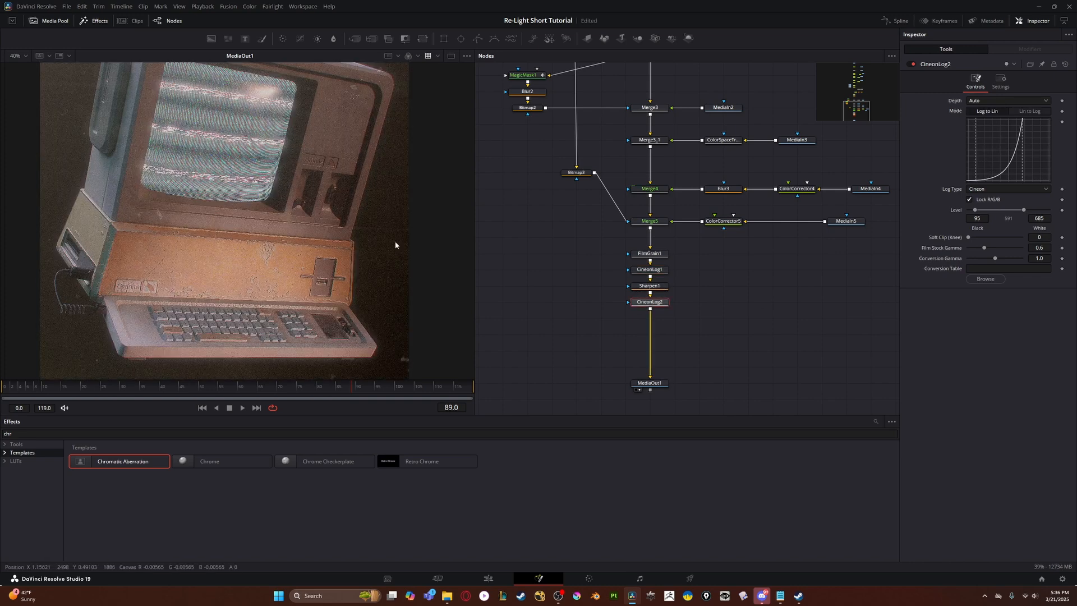
- Reduce Sharpen1's Amount, trying 0.23, checking the image and refining the value
click(649, 286)
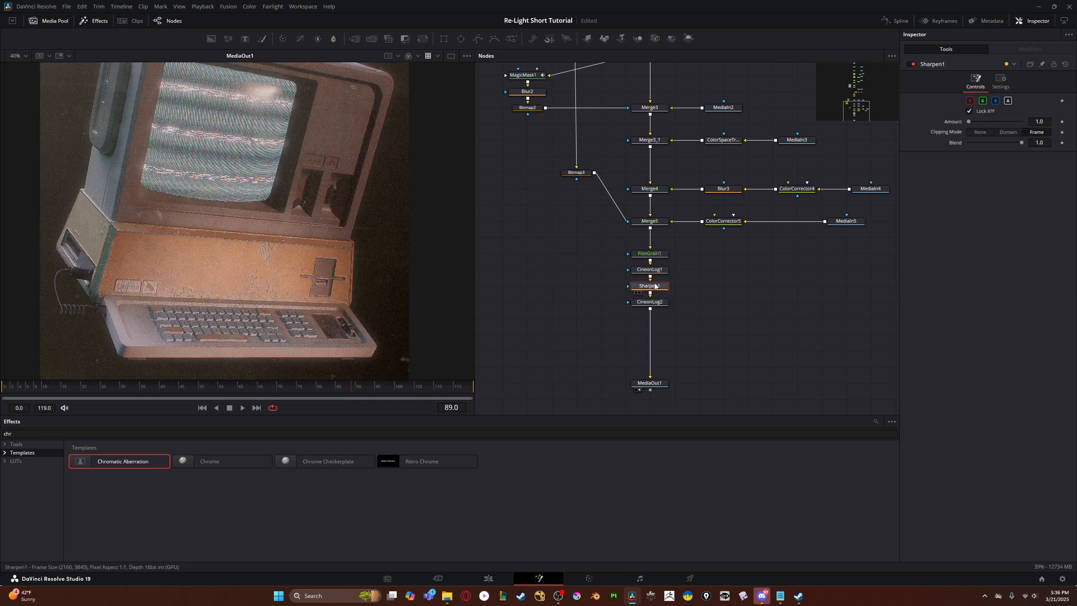
click(1038, 121)
key(Tab)
scroll(338, 210, down, 2)
scroll(327, 200, up, 2)
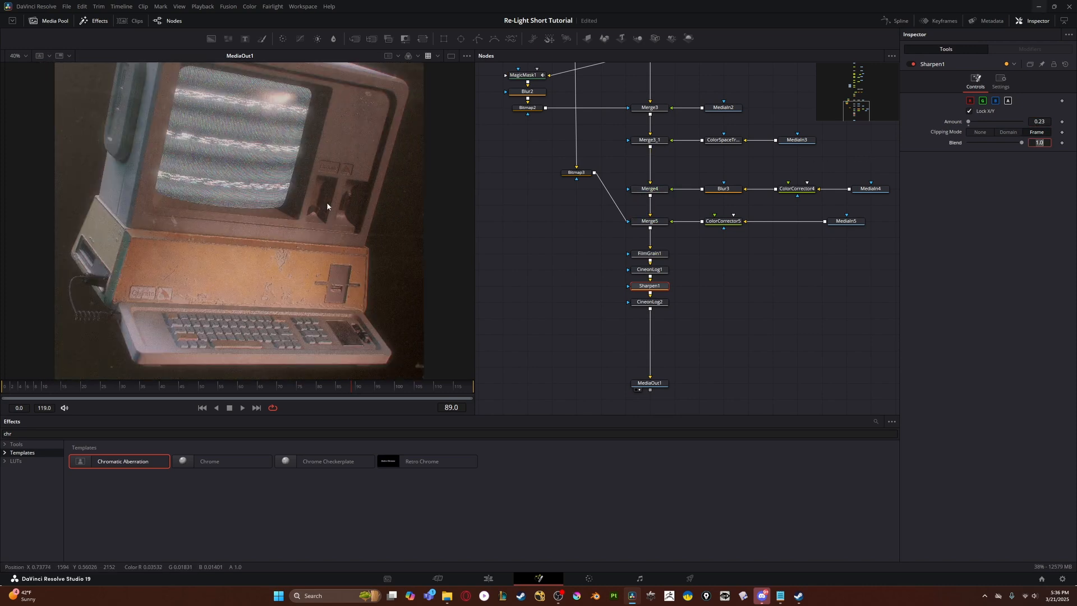
click(1045, 121)
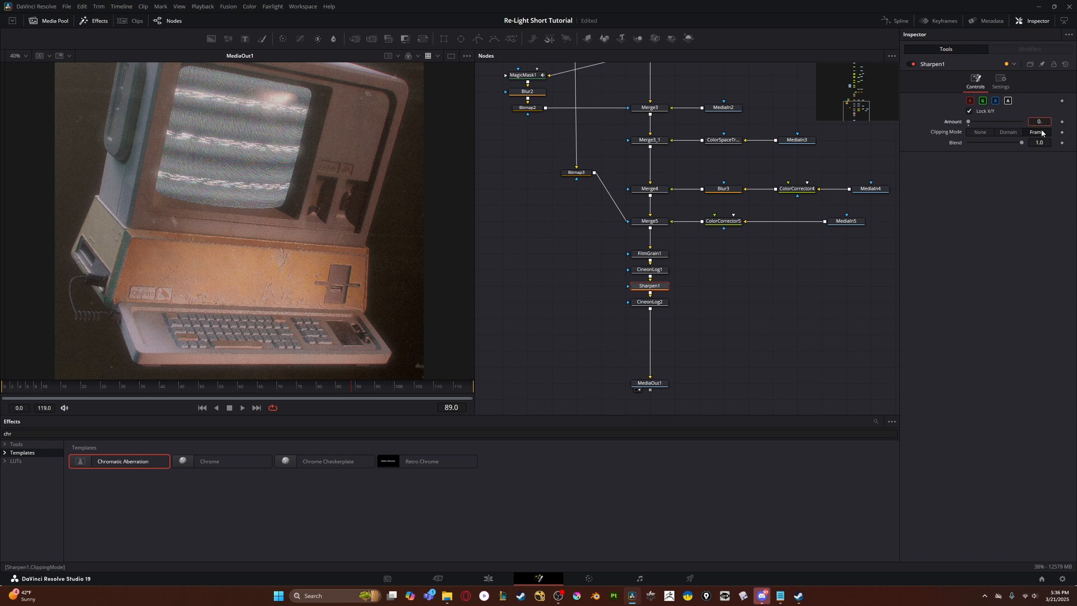
key(Tab)
- Move CineonLog1, Sharpen1 and CineonLog2 slightly down the node chain as a group and bypass them
click(615, 221)
drag(604, 271, 651, 319)
key(ctrl+p)
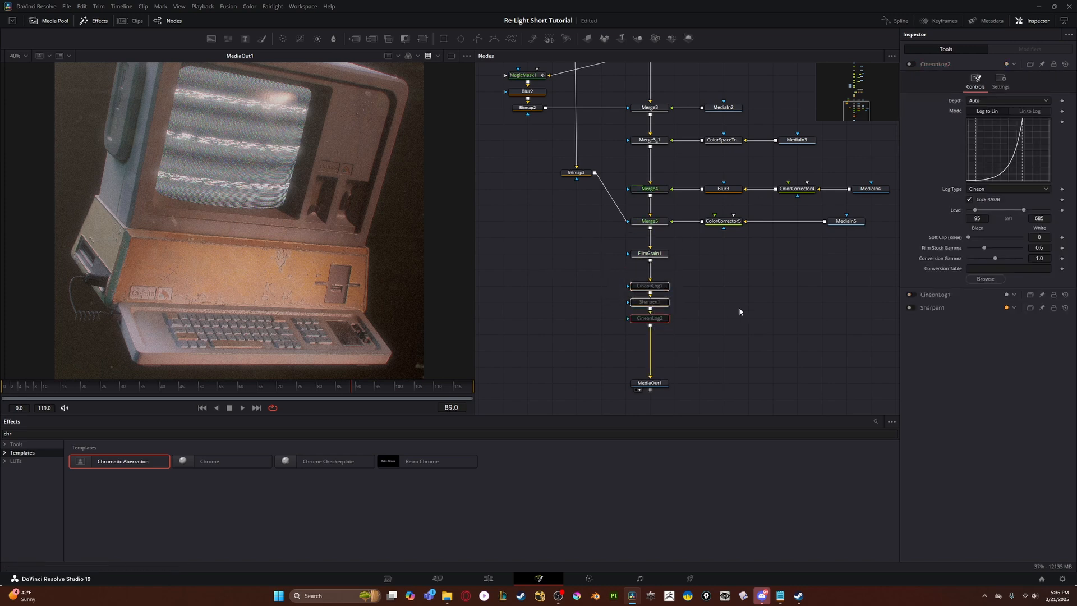
scroll(594, 294, down, 2)
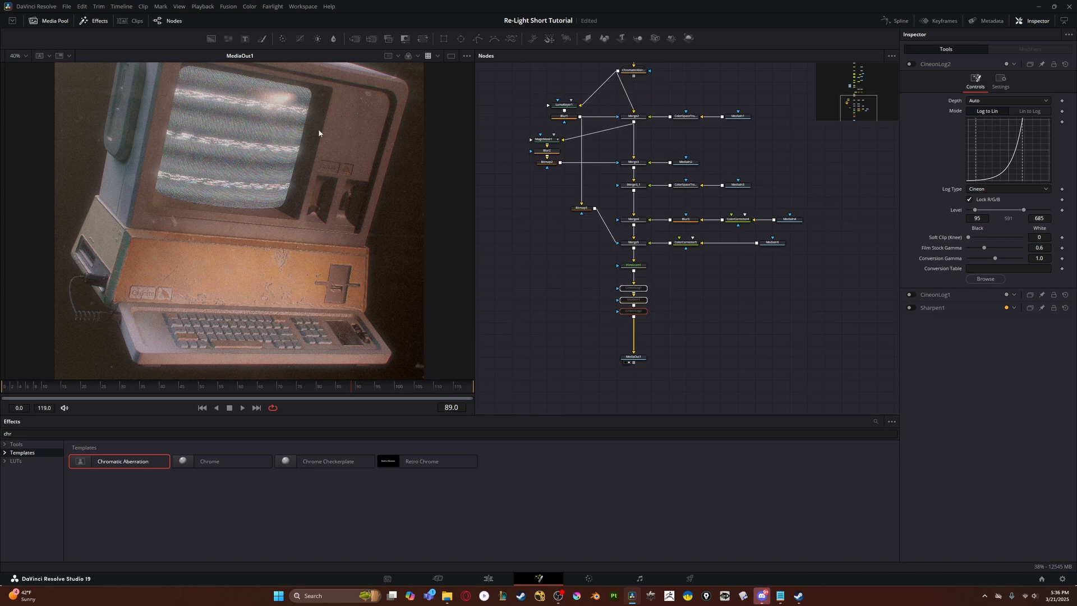
- Switch the Timeline Playback Resolution and inspect the computer with the log and sharpen nodes bypassed
click(200, 7)
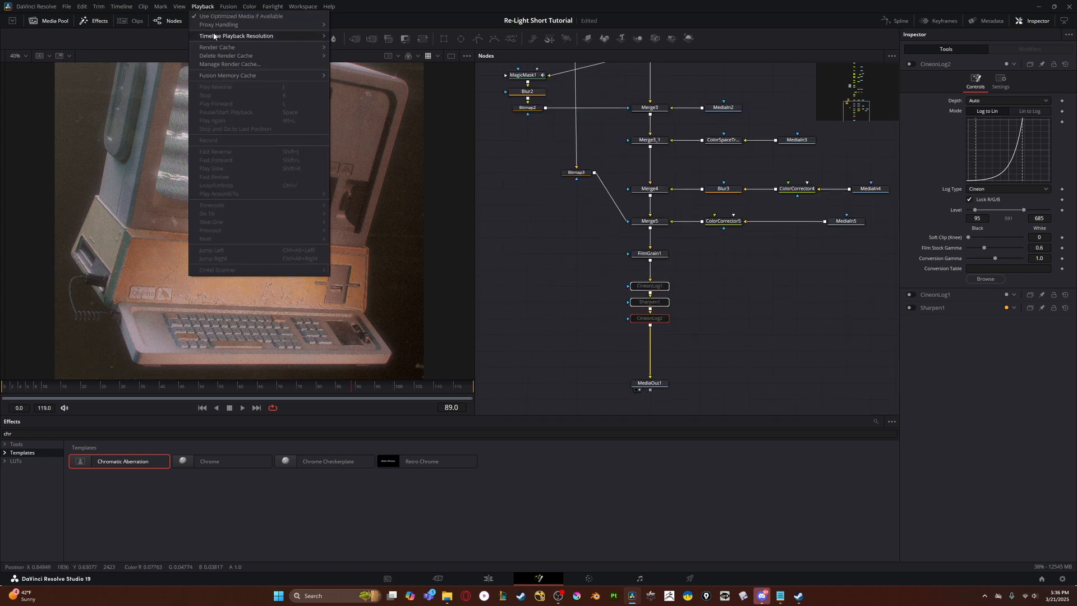
mouse_move(304, 35)
click(369, 45)
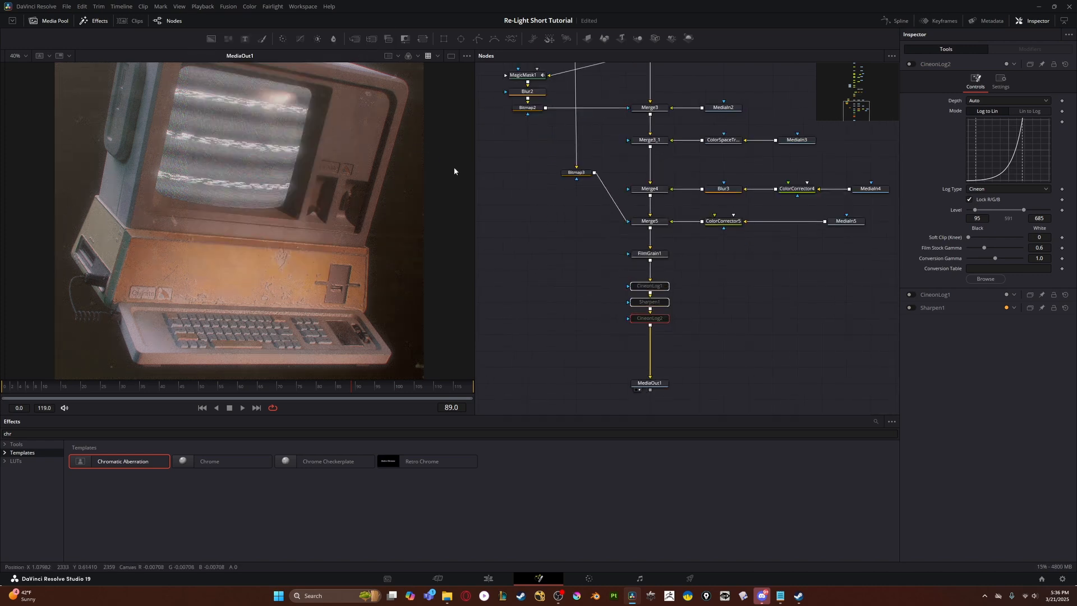
scroll(385, 194, up, 3)
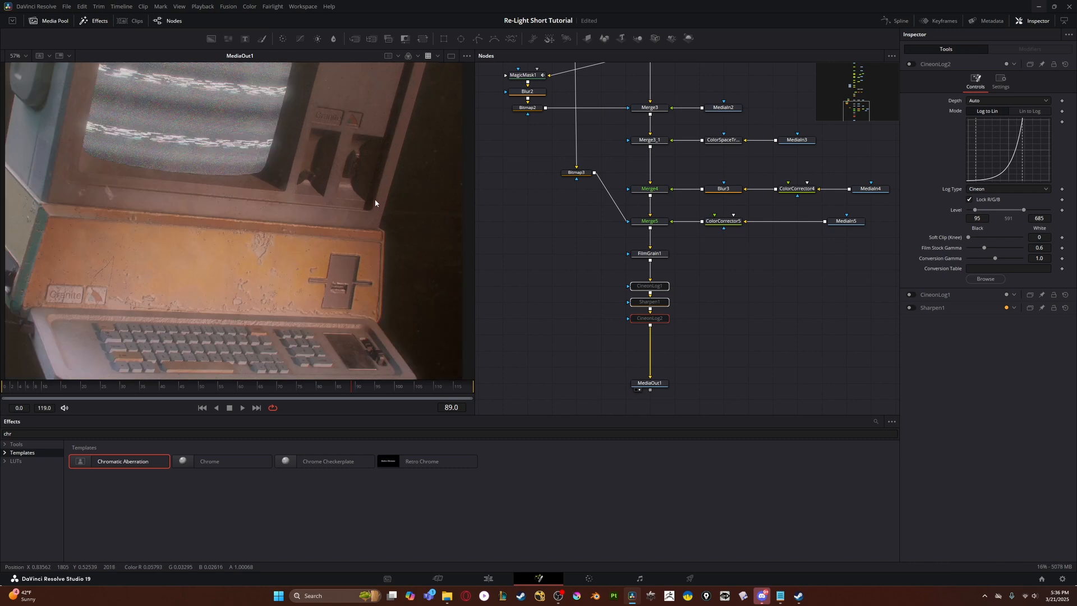
scroll(374, 201, down, 1)
scroll(584, 244, down, 5)
scroll(583, 246, up, 5)
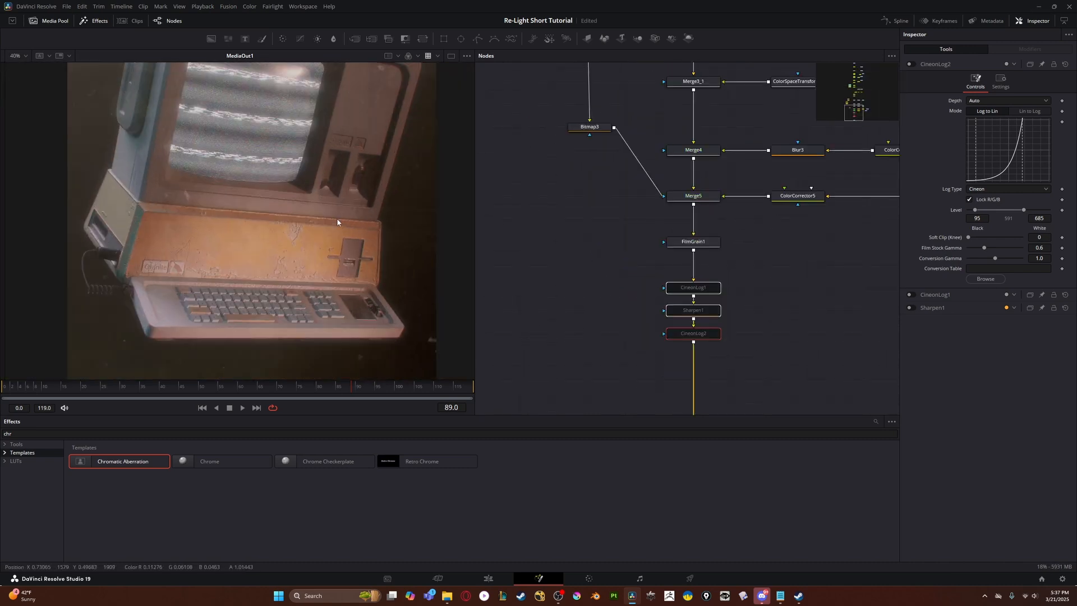
scroll(130, 213, up, 2)
scroll(131, 213, down, 1)
scroll(427, 231, up, 4)
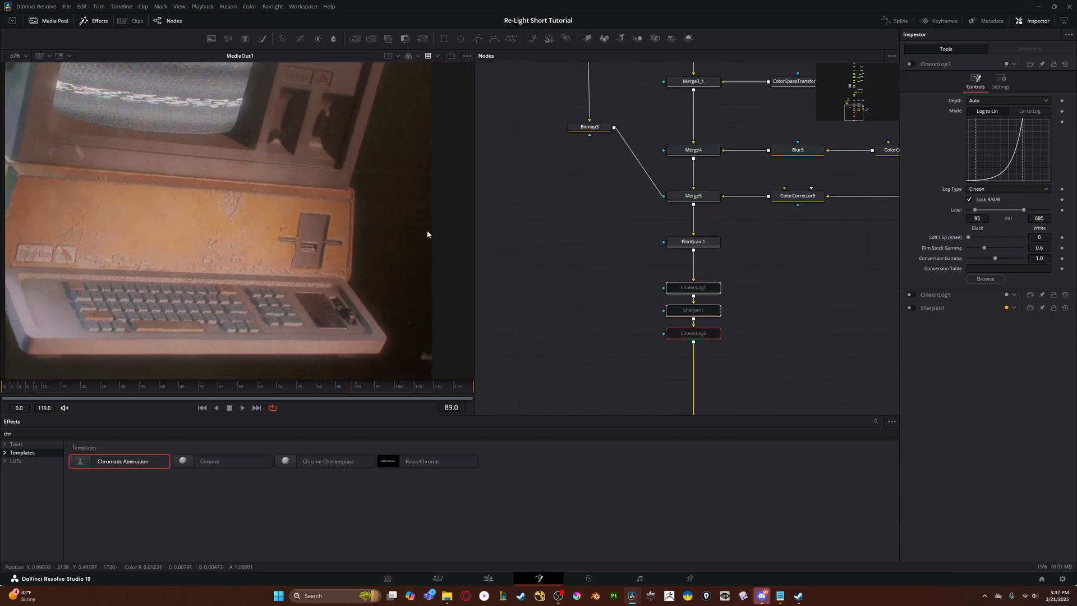
- Re-enable CineonLog1, Sharpen1 and CineonLog2, comparing the disk drive area close up with and without them
drag(627, 286, 720, 340)
key(ctrl+p)
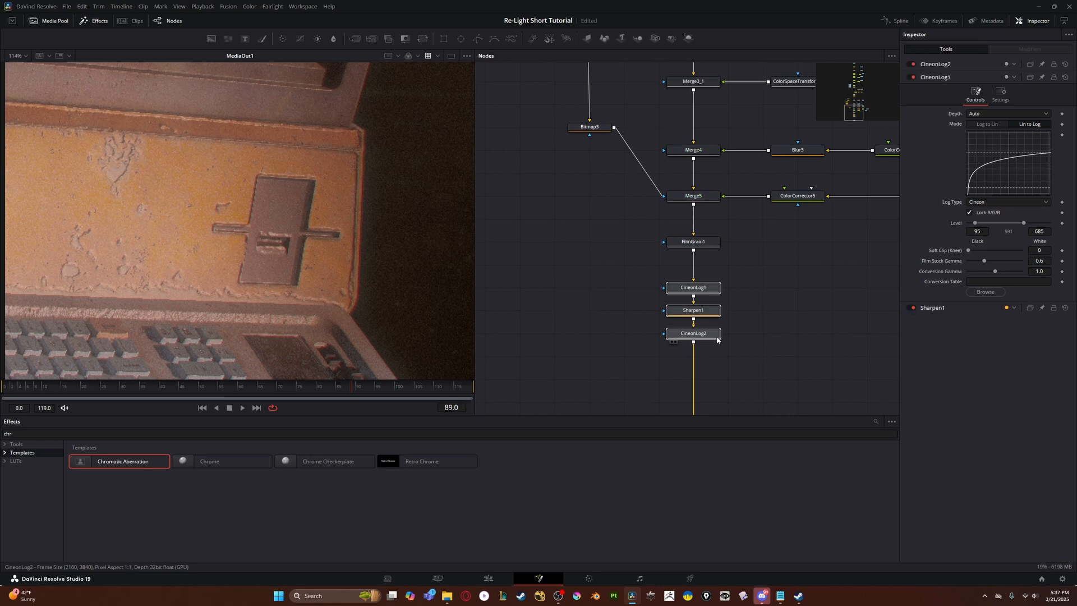
key(ctrl+p)
key(ctrl+p)
key(ctrl+p)
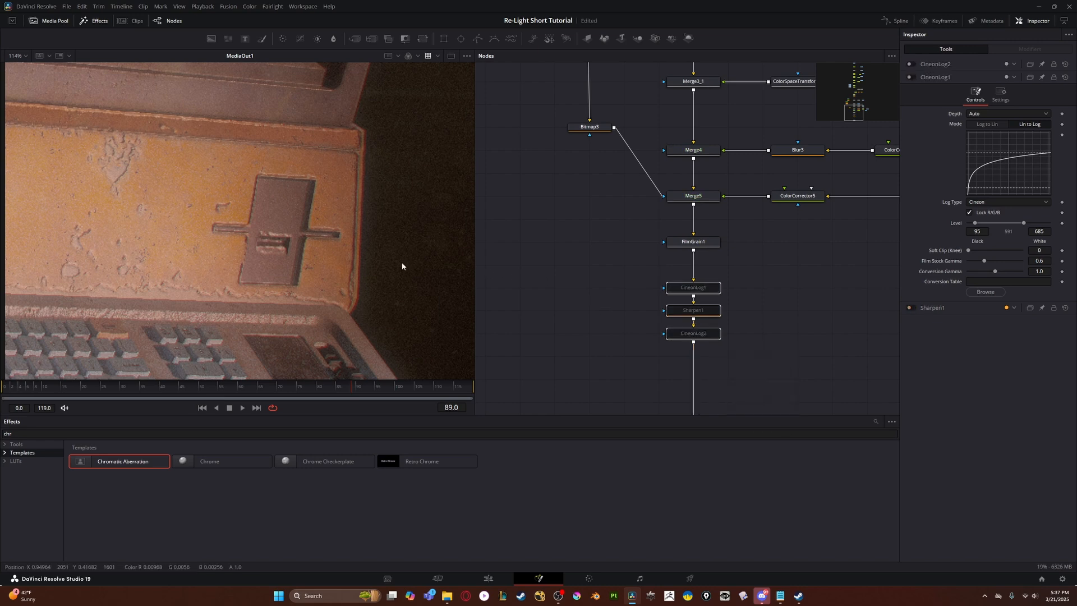
key(ctrl+p)
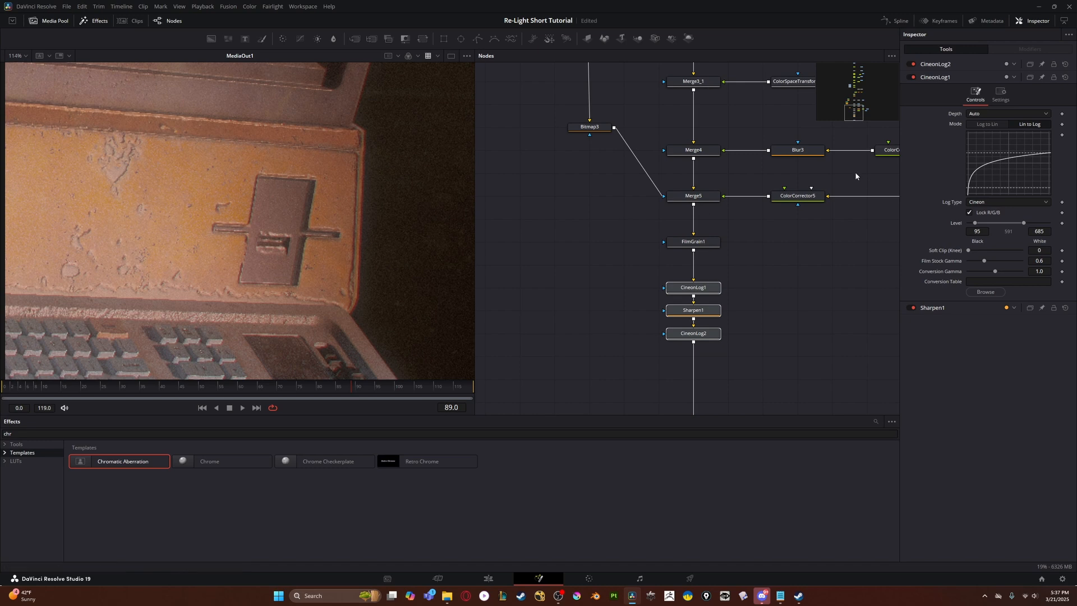
- Compare the whole computer image with and without the two Cineon Log nodes and Sharpen1
scroll(571, 247, down, 6)
scroll(306, 244, down, 9)
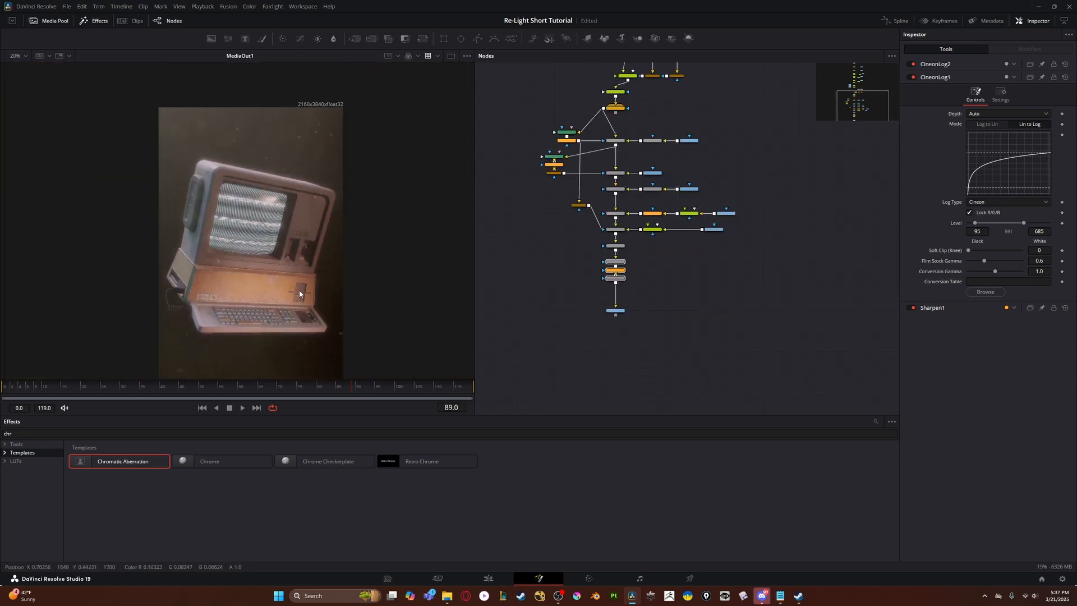
scroll(295, 255, up, 2)
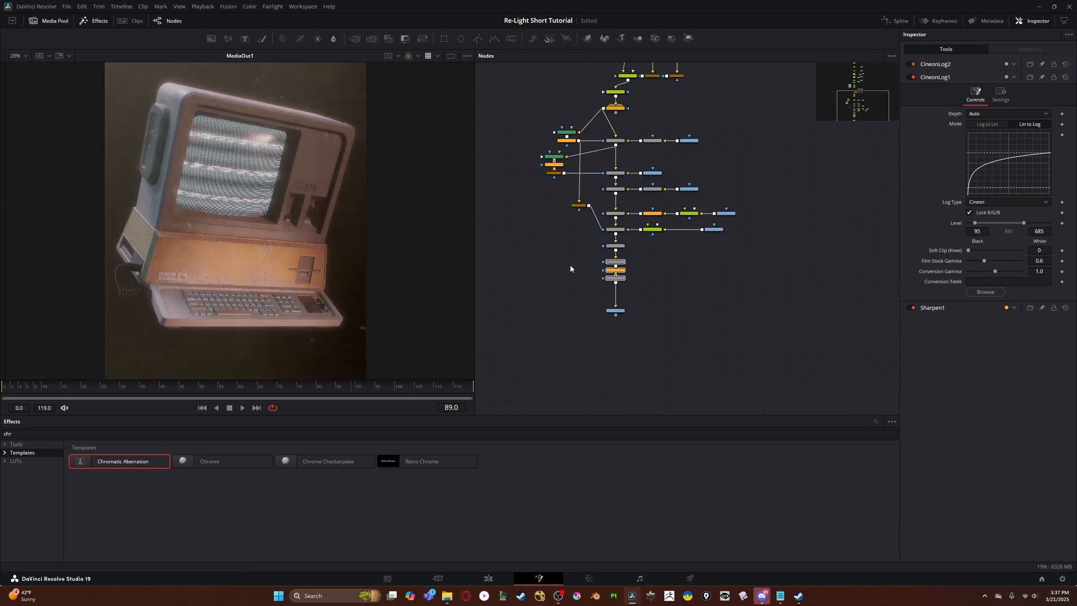
drag(636, 284, 563, 263)
key(ctrl+p)
key(ctrl+p)
key(ctrl+p)
key(ctrl+p)
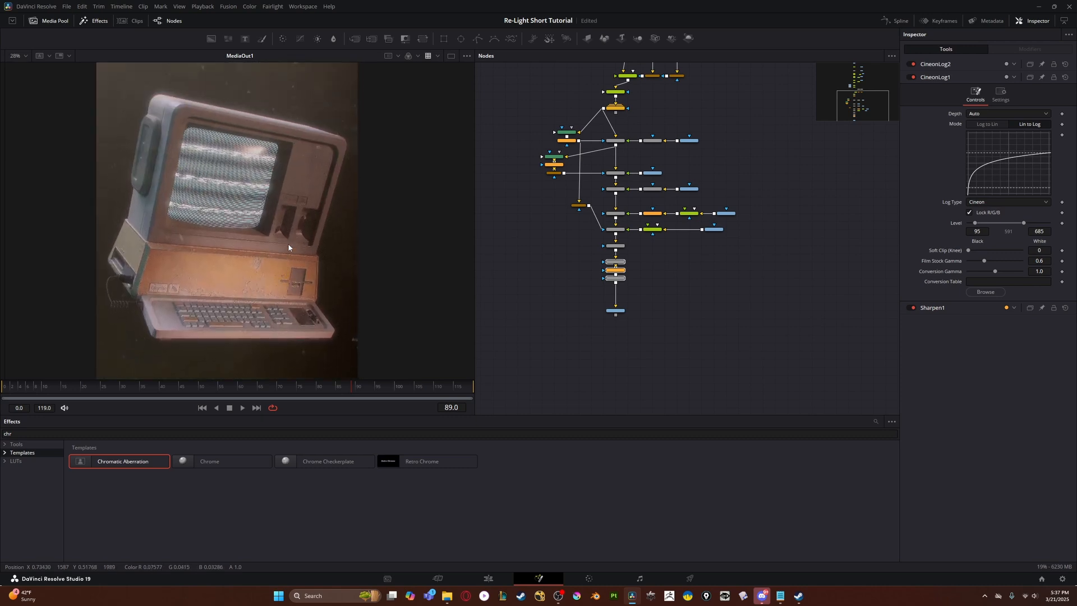
scroll(288, 243, down, 4)
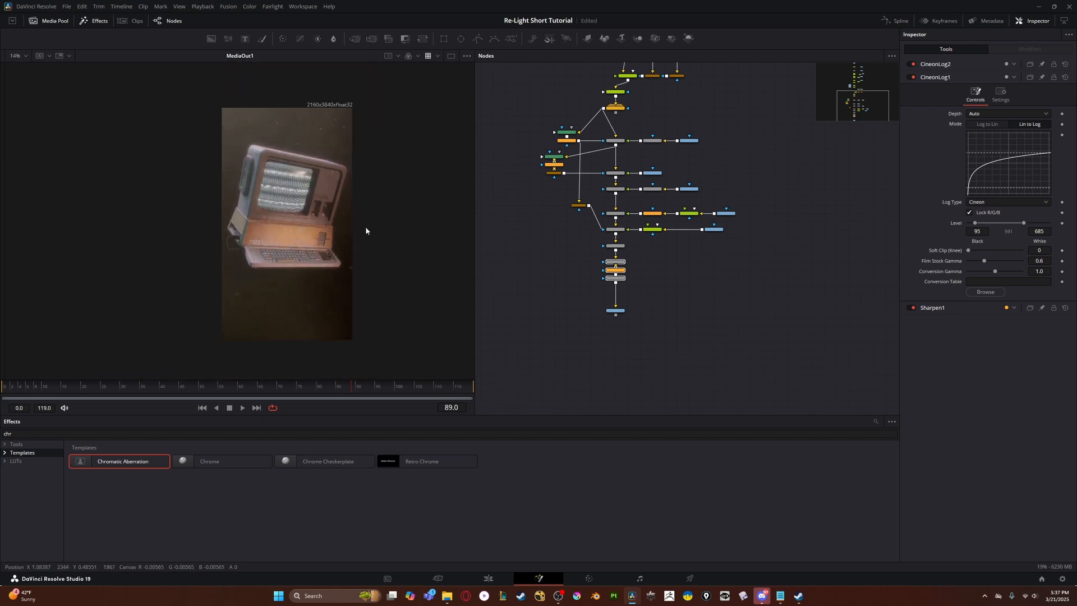